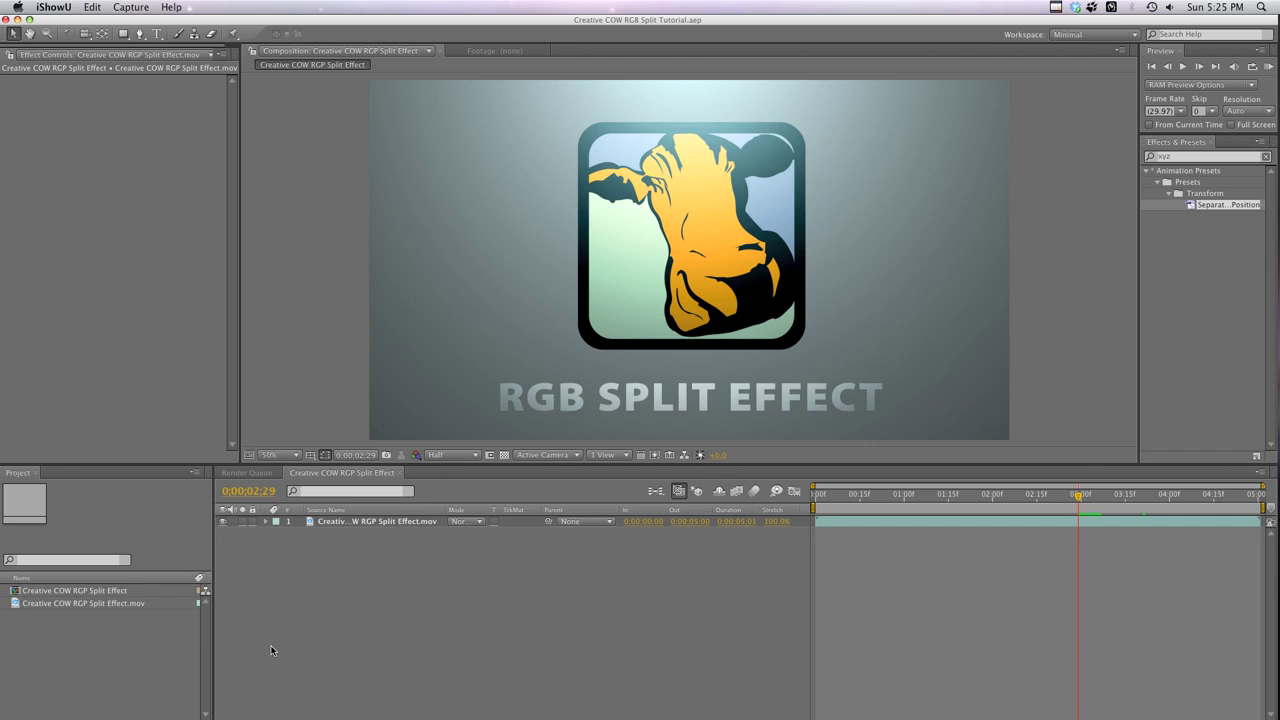
# Add a Slider Control effect to the logo layer
pyautogui.click(345, 521)
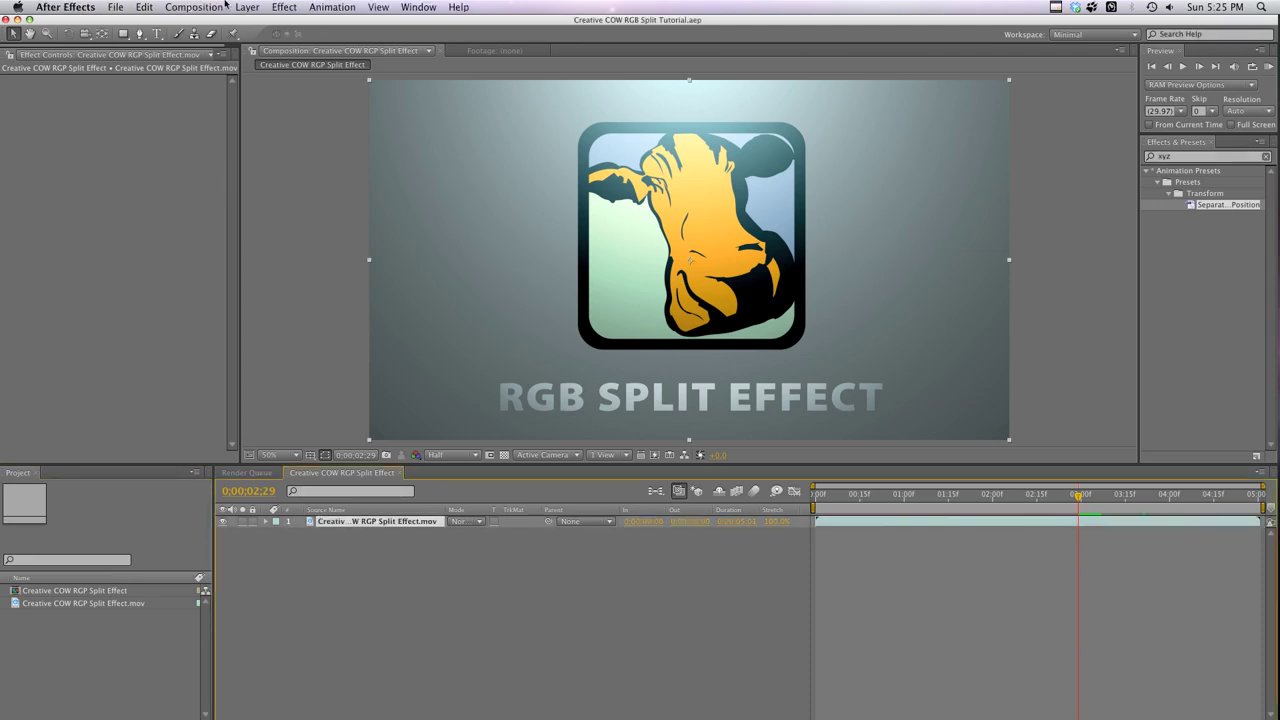
pyautogui.click(286, 7)
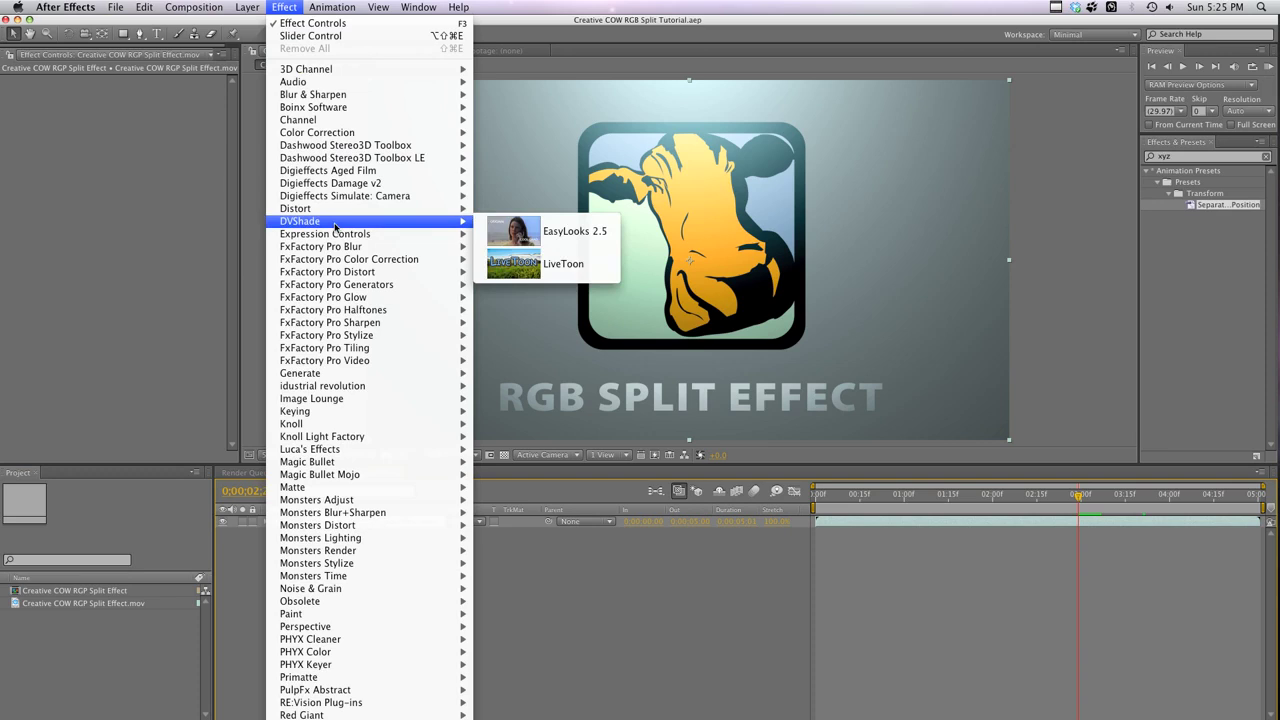
pyautogui.moveTo(336, 236)
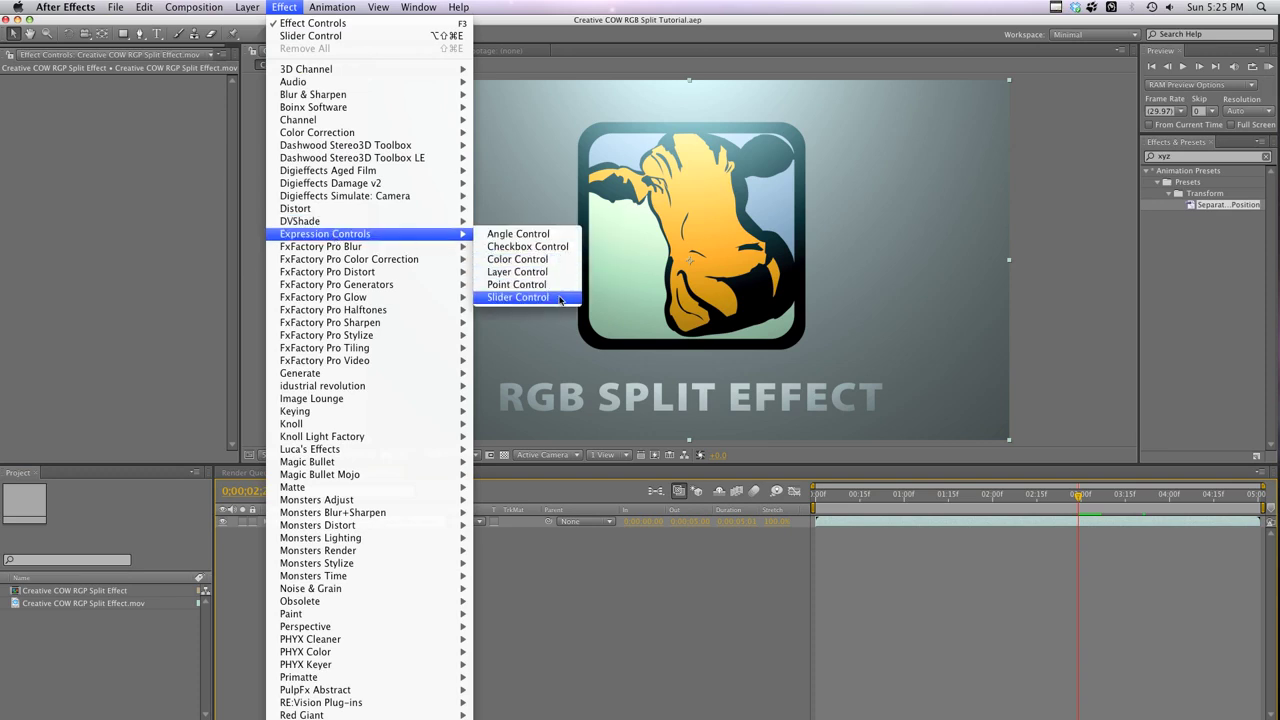
pyautogui.click(518, 297)
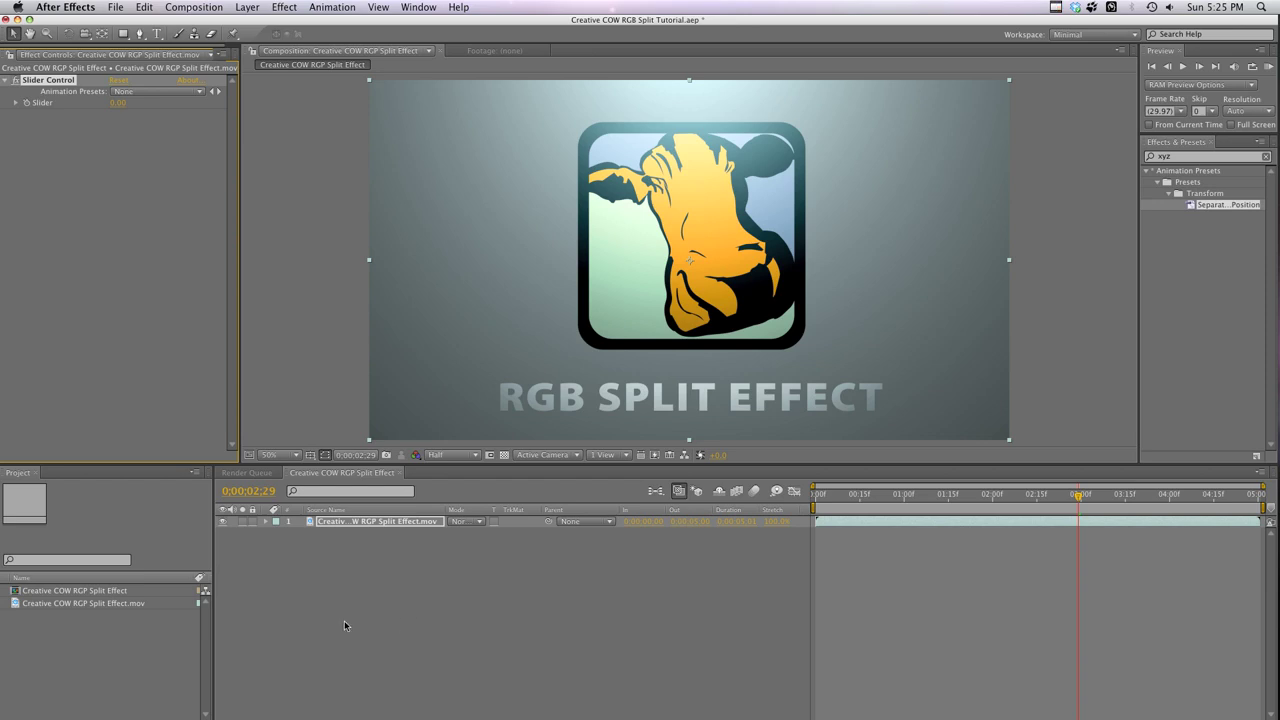
# Give the layer's Position a wiggle(5, Slider) expression linked to the Slider Control
pyautogui.click(358, 528)
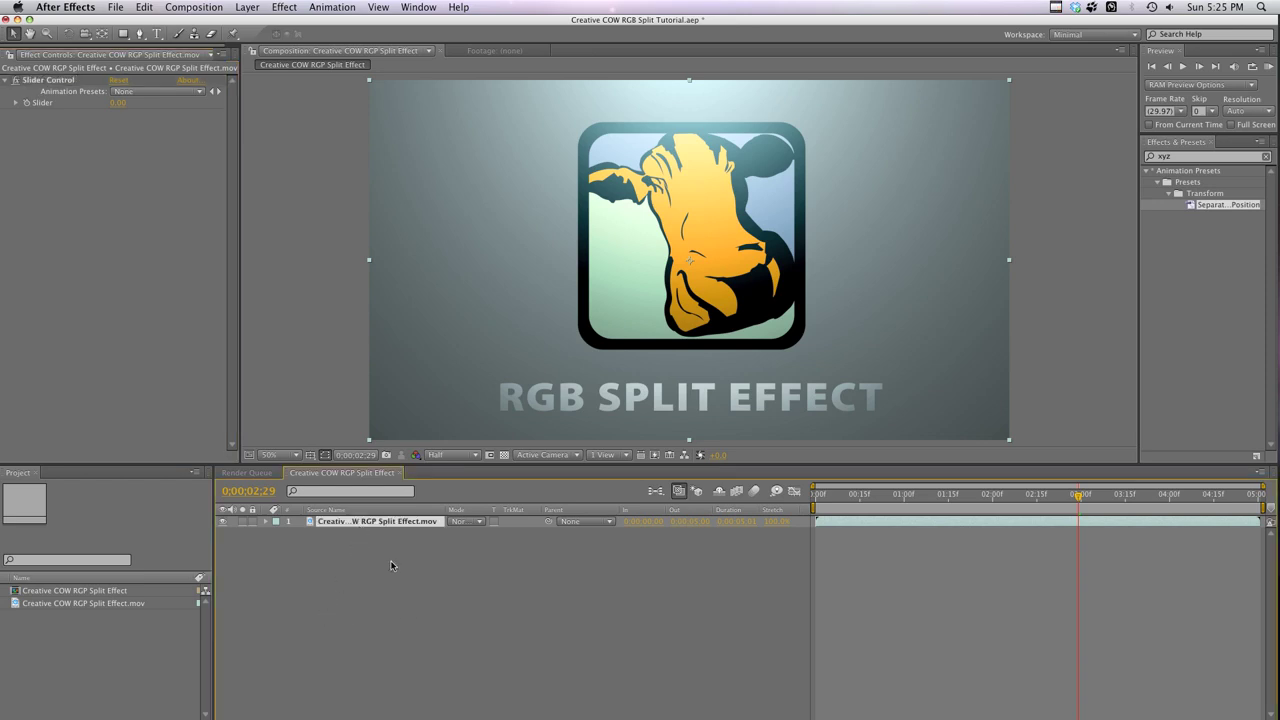
pyautogui.press('p')
pyautogui.keyDown('alt'); pyautogui.click(300, 533); pyautogui.keyUp('alt')
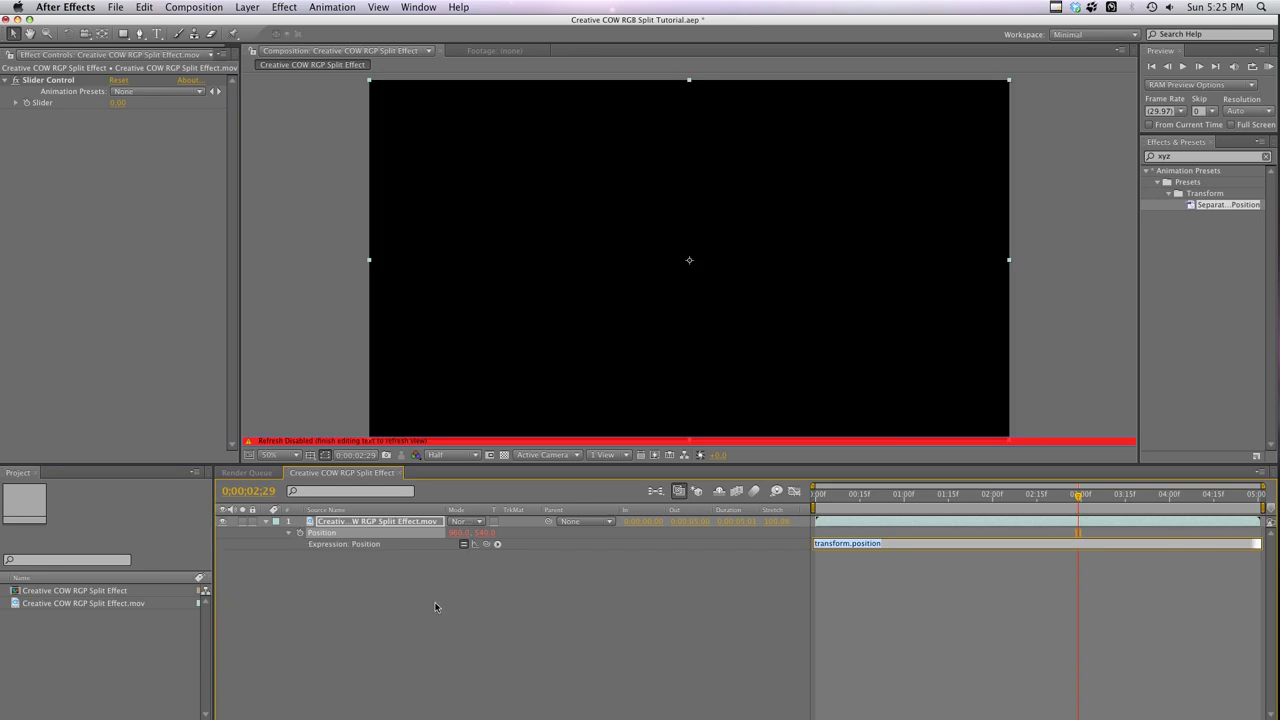
pyautogui.write('wiggle(5,')
pyautogui.moveTo(486, 545); pyautogui.dragTo(40, 103)
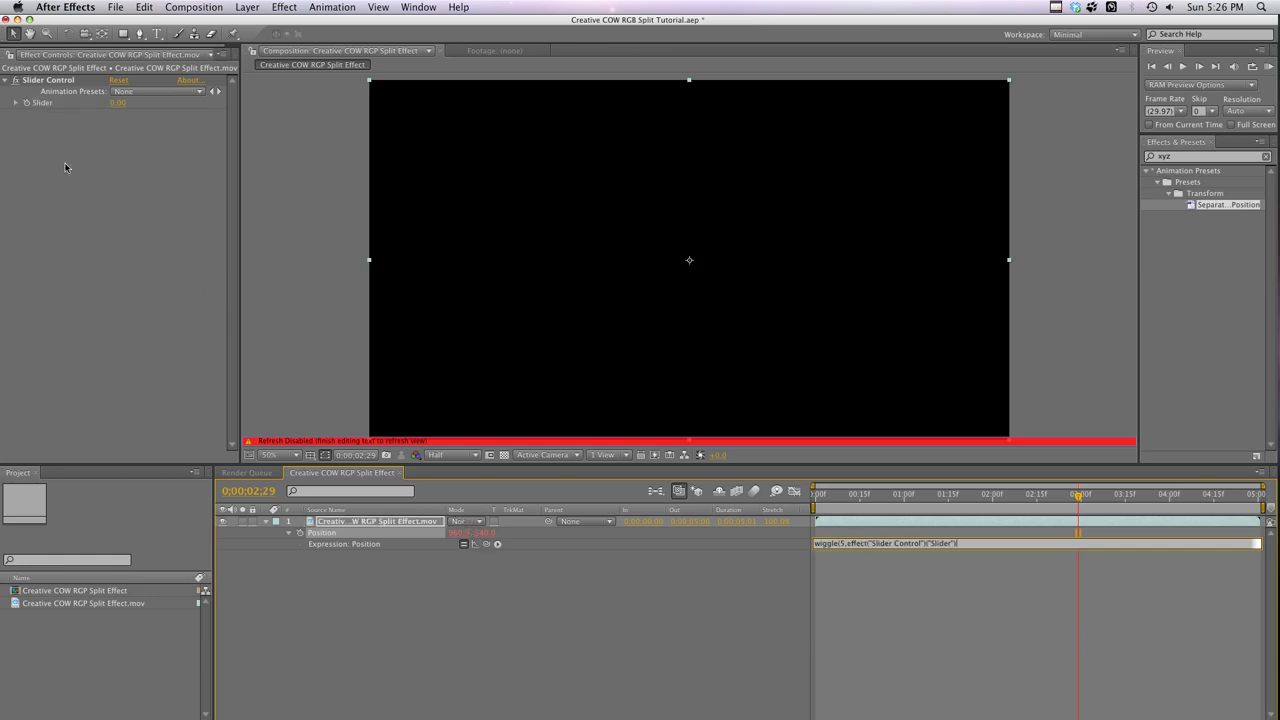
pyautogui.click(507, 591)
pyautogui.click(325, 524)
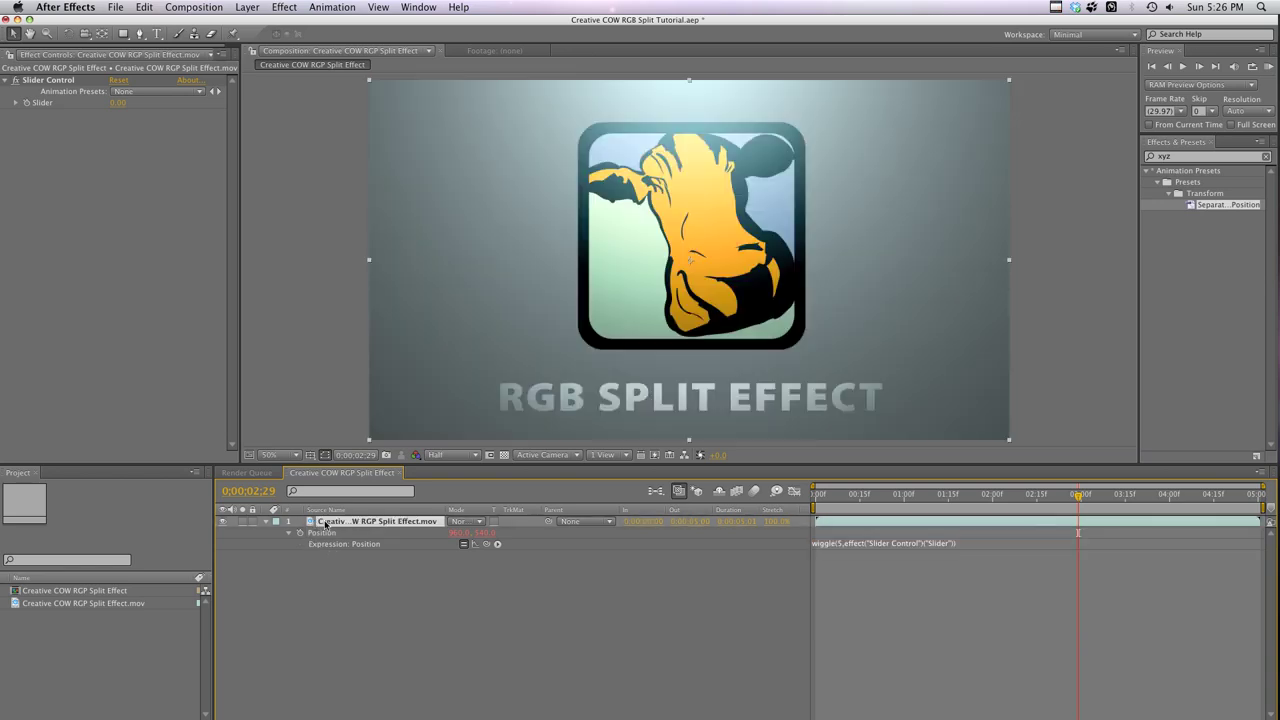
# Keyframe the Slider at 0 on 3:00, 50 on 3:01 and 0 on 4:00
pyautogui.press('e')
pyautogui.click(288, 535)
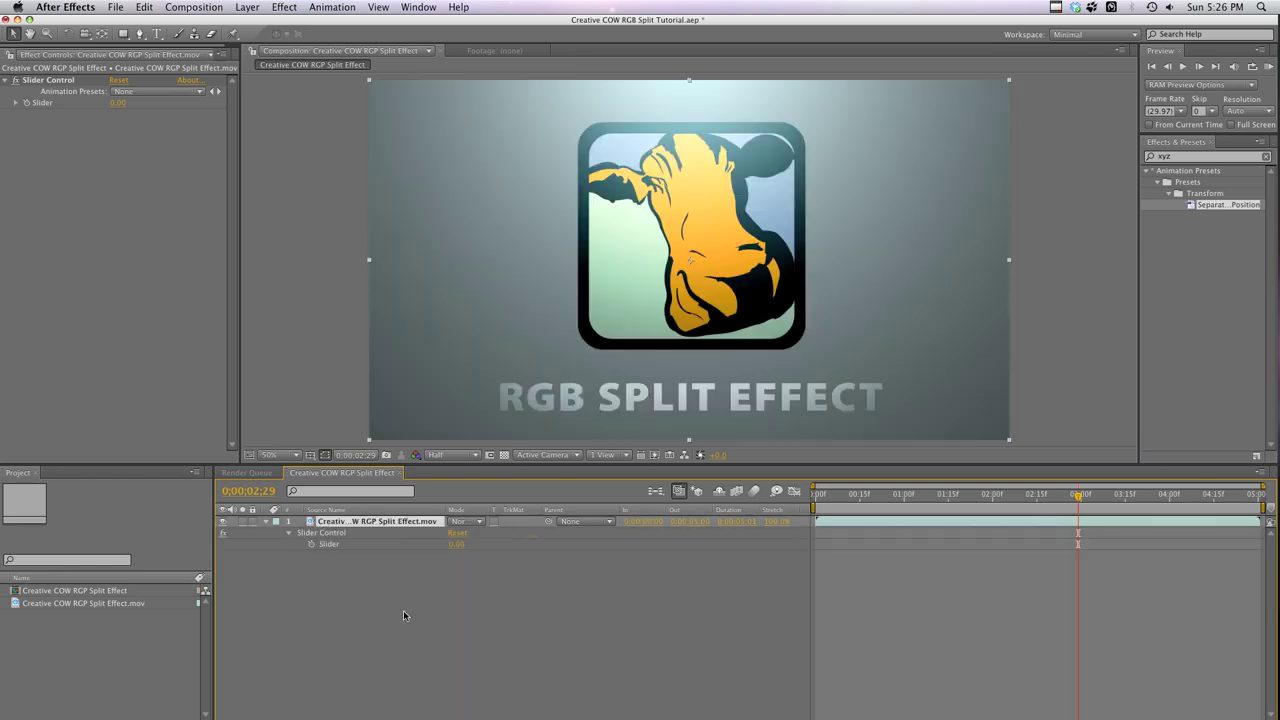
pyautogui.press('pagedown')
pyautogui.click(310, 545)
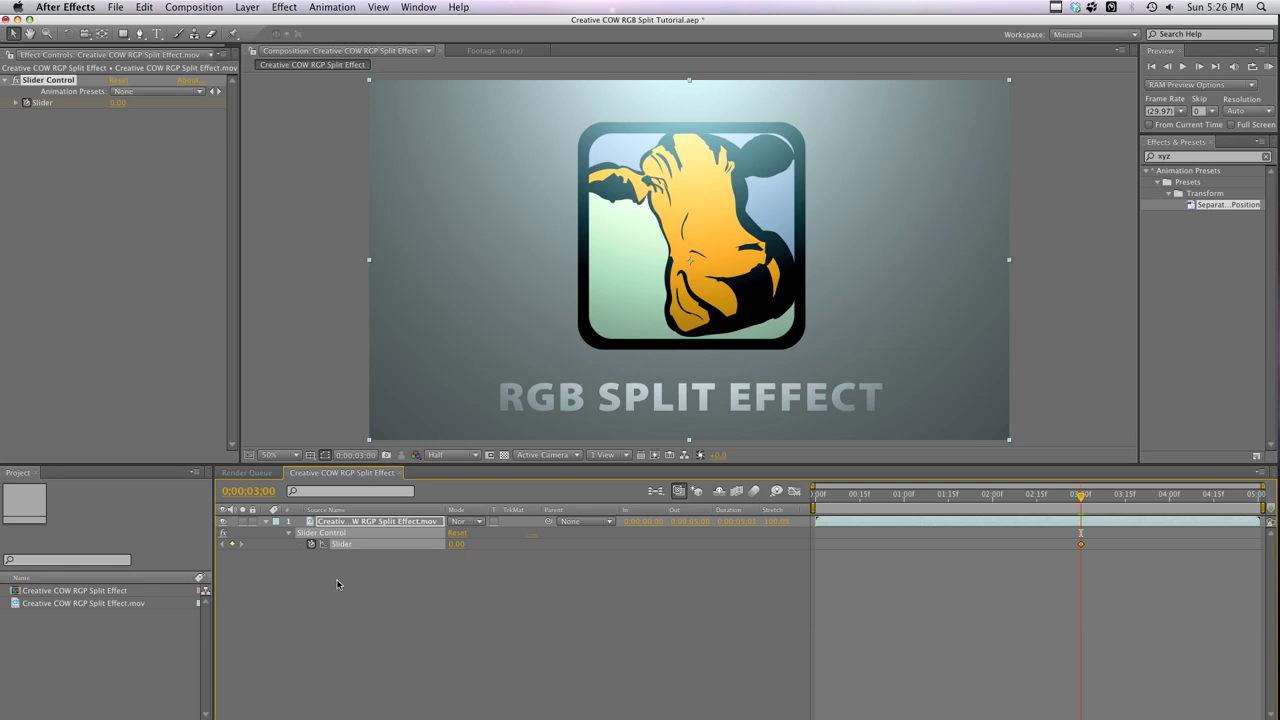
pyautogui.press('pagedown')
pyautogui.click(456, 544)
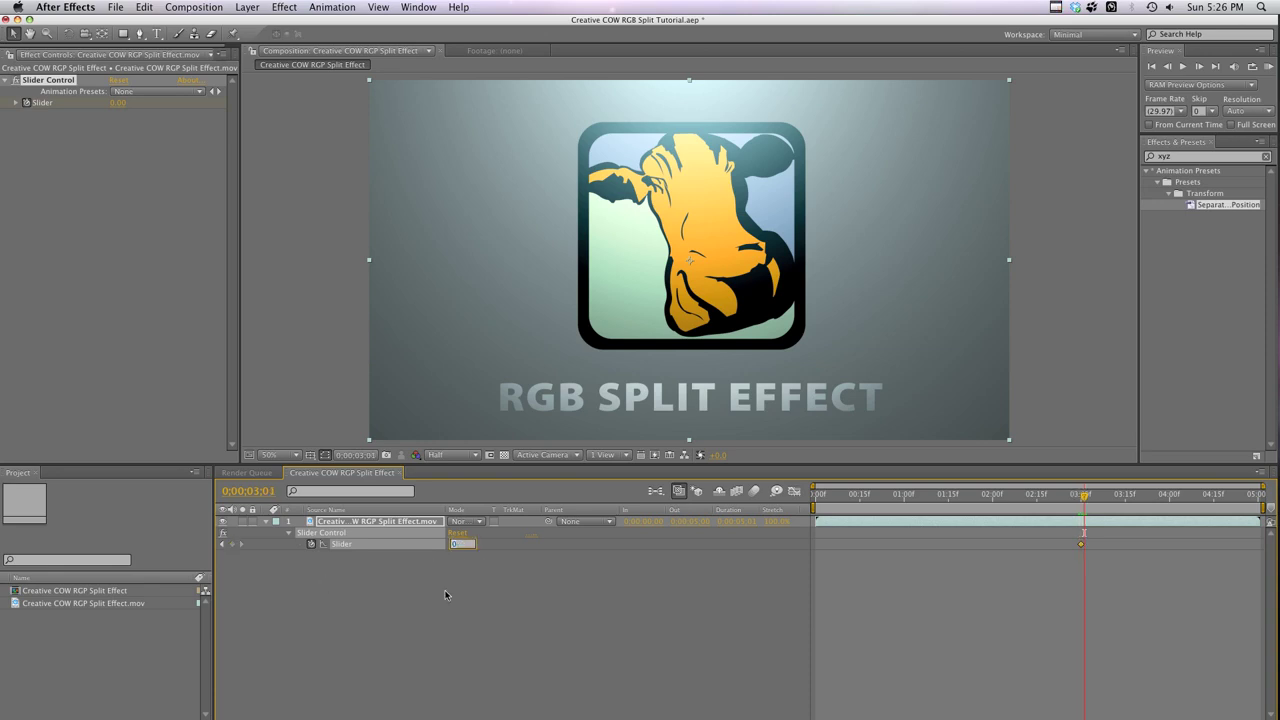
pyautogui.press('Return')
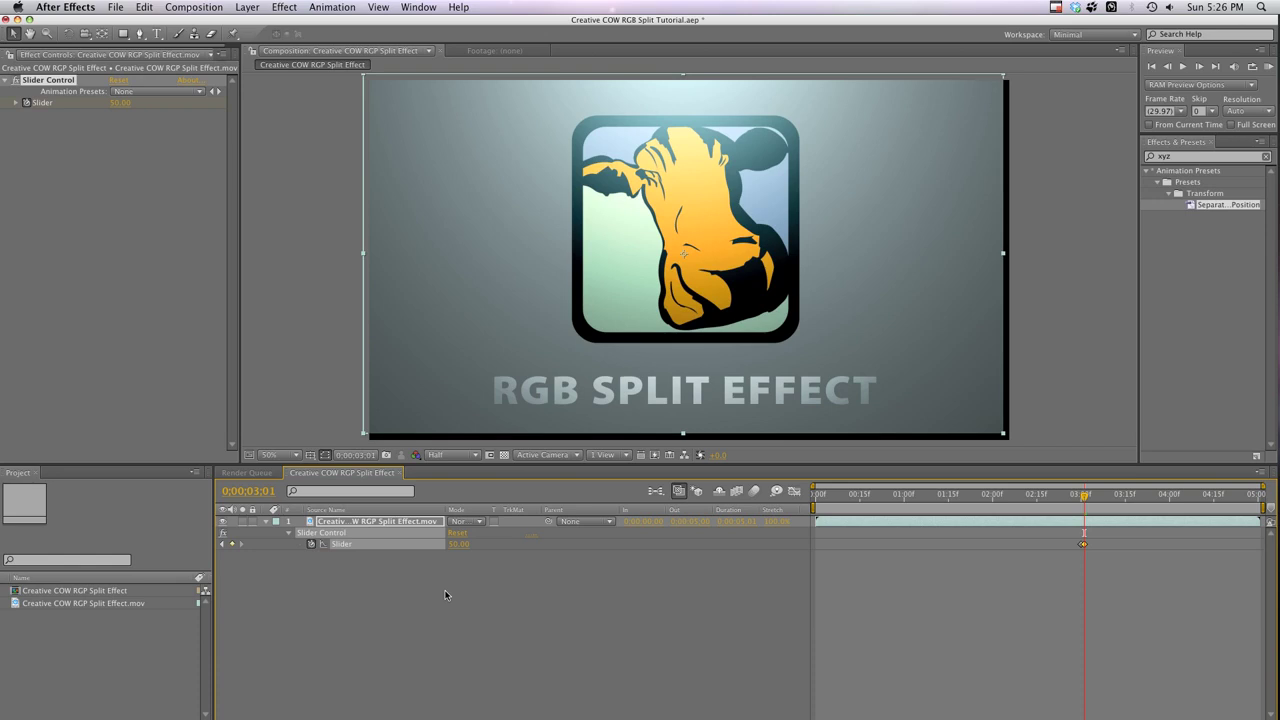
pyautogui.hotkey('shift', 'pagedown')
pyautogui.hotkey('shift', 'pagedown')
pyautogui.hotkey('shift', 'pagedown')
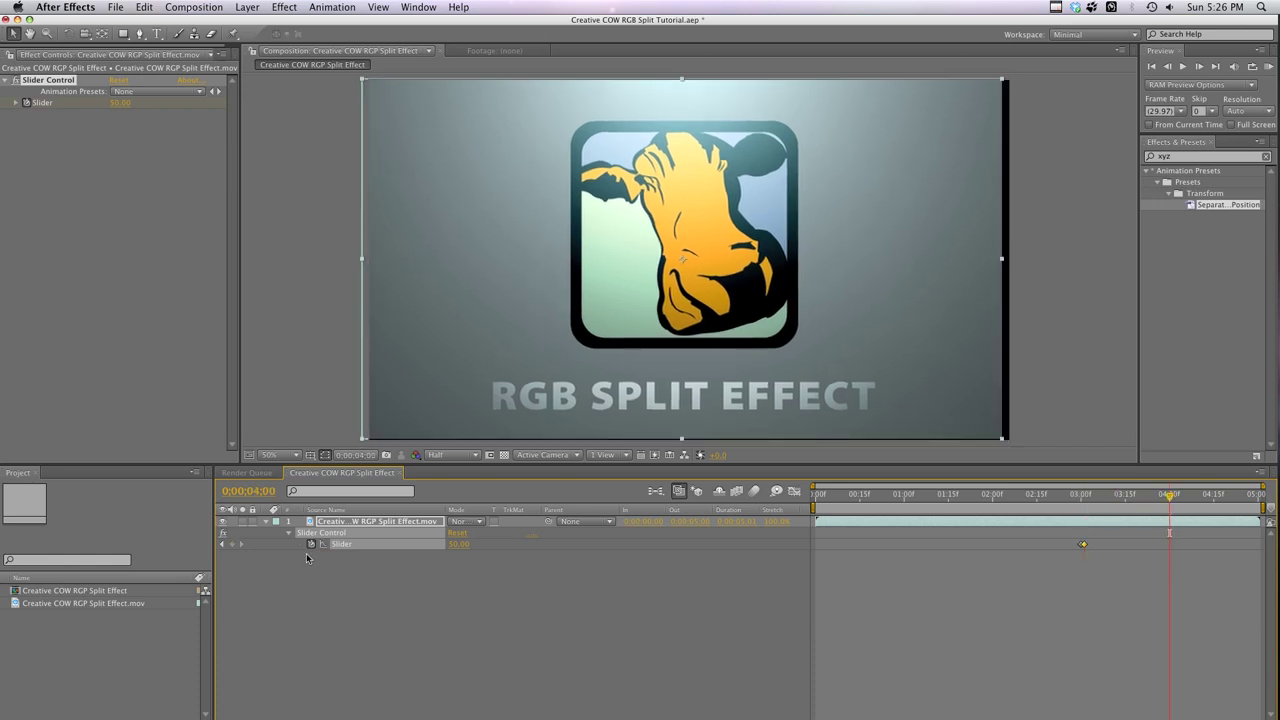
pyautogui.click(467, 548)
pyautogui.write('0')
pyautogui.press('Return')
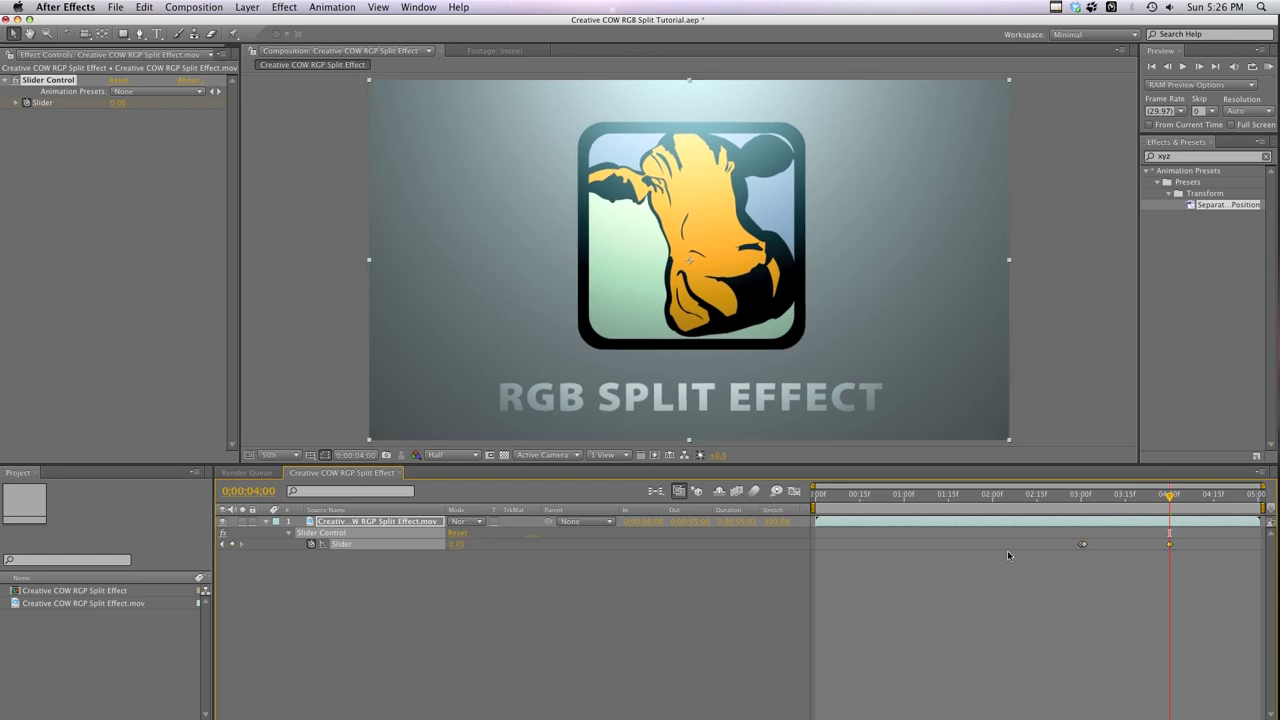
# End the work area at 4:01 and preview the 3–4 second transition
pyautogui.click(1080, 495)
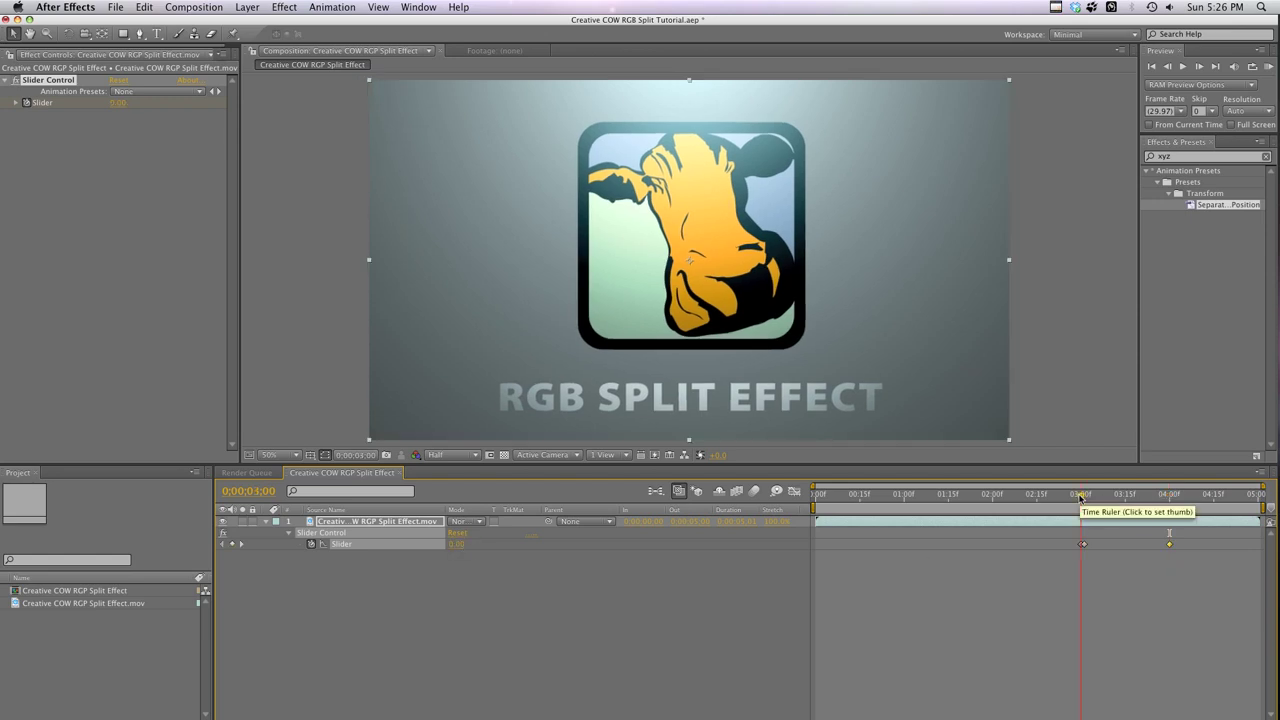
pyautogui.click(1173, 497)
pyautogui.press('n')
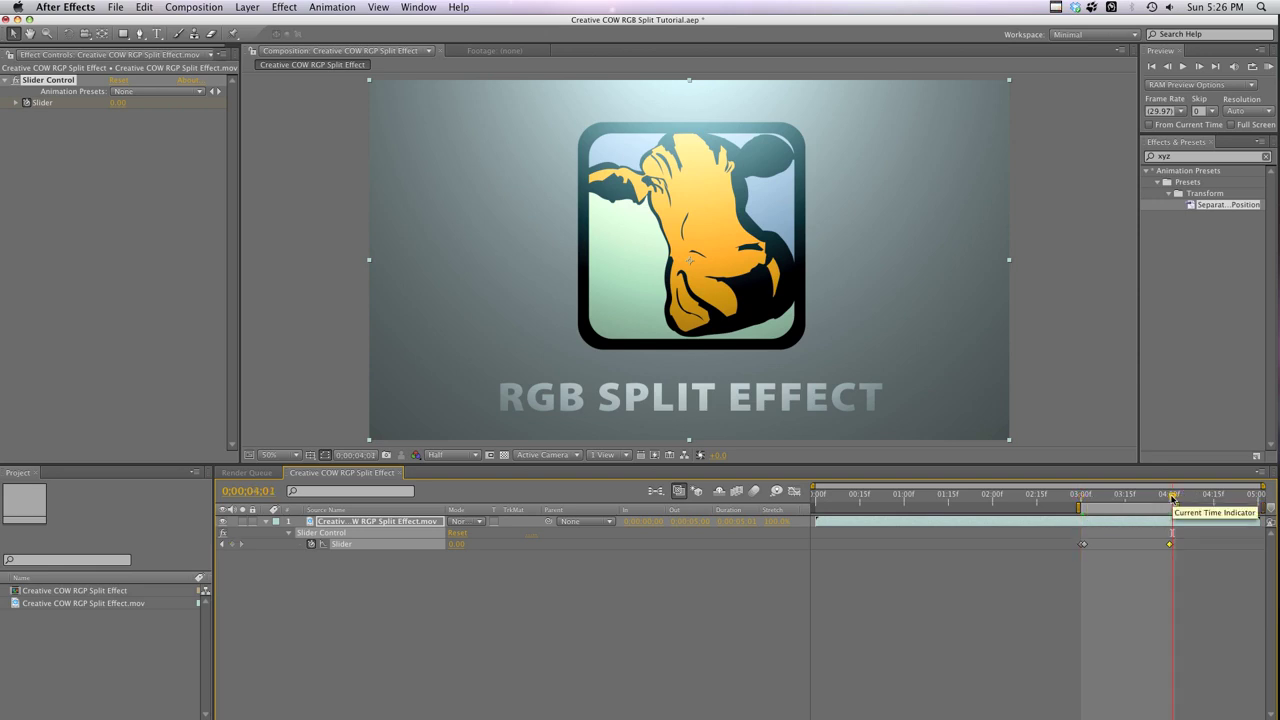
pyautogui.click(1268, 68)
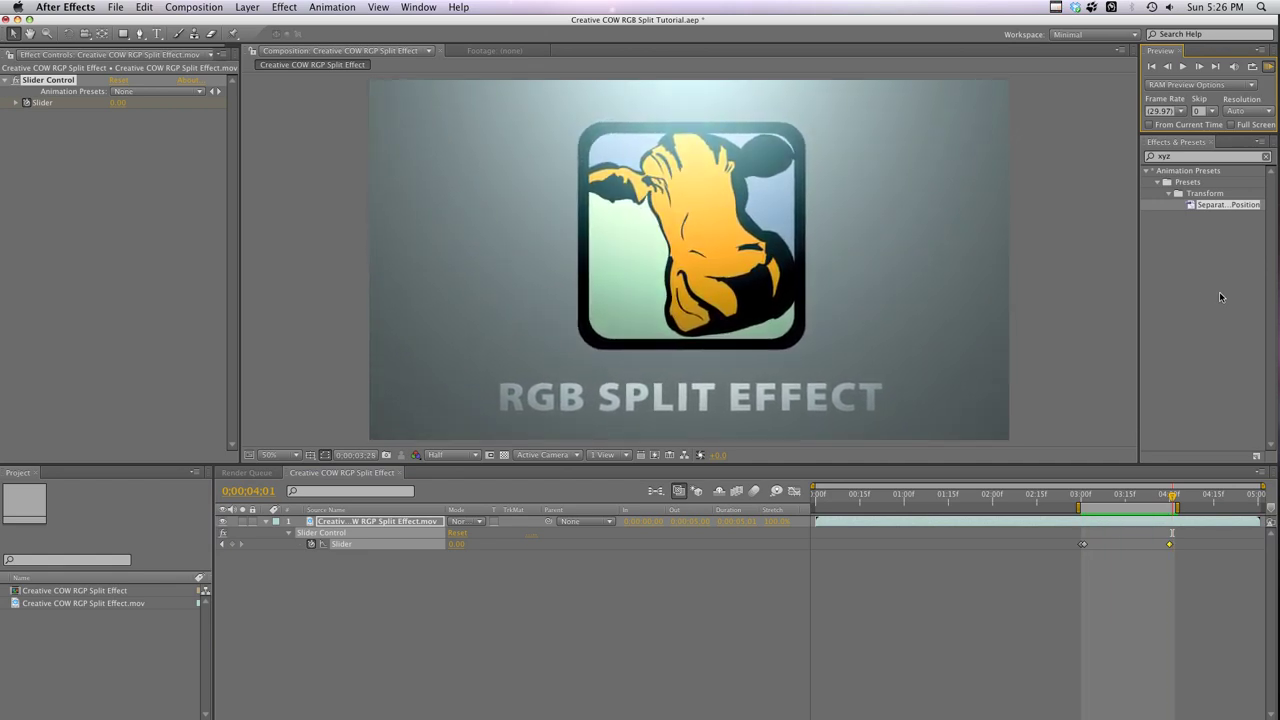
pyautogui.click(1121, 420)
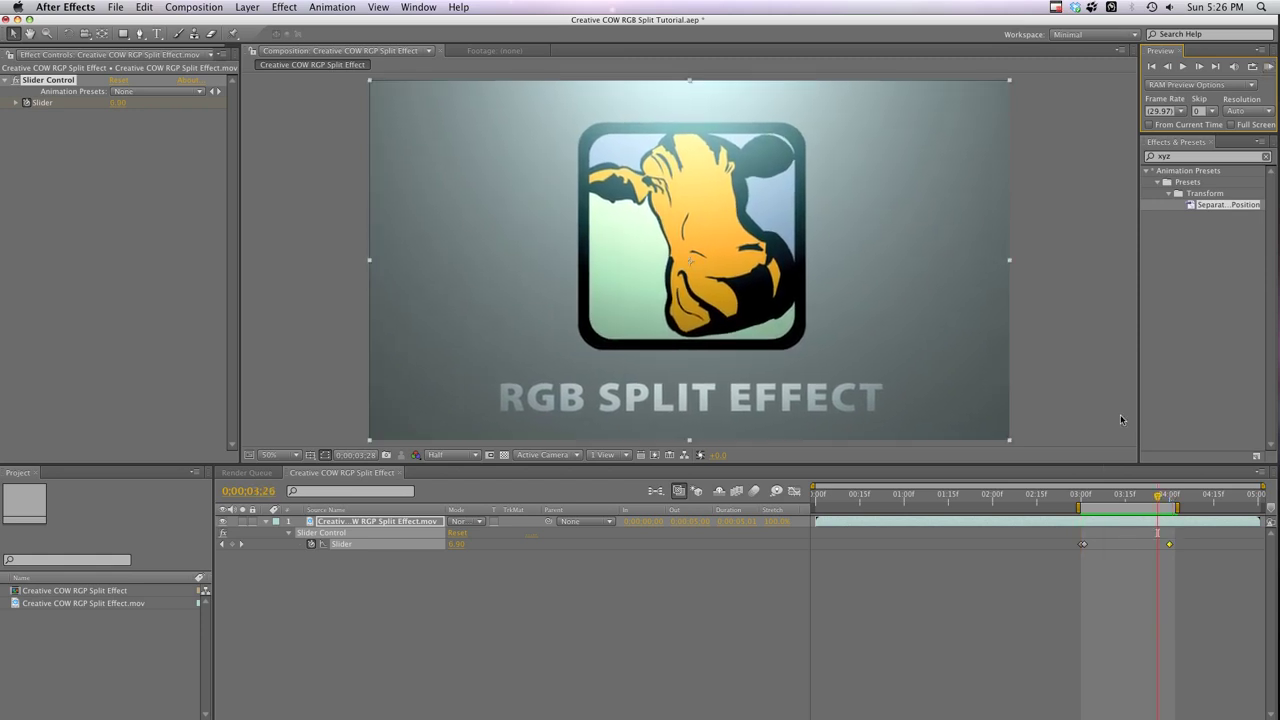
# Apply Shift Channels to the logo layer with Take Green and Take Blue set to Full Off
pyautogui.press('j')
pyautogui.click(316, 664)
pyautogui.click(361, 530)
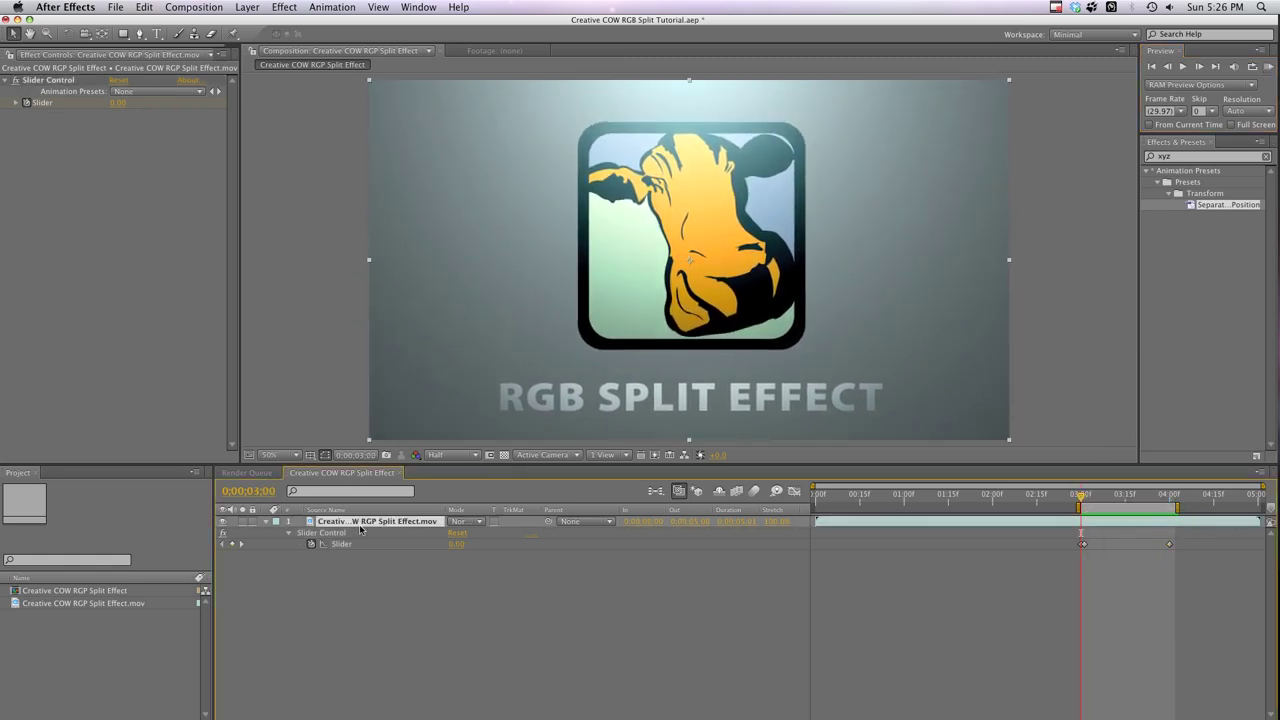
pyautogui.click(296, 7)
pyautogui.moveTo(300, 120)
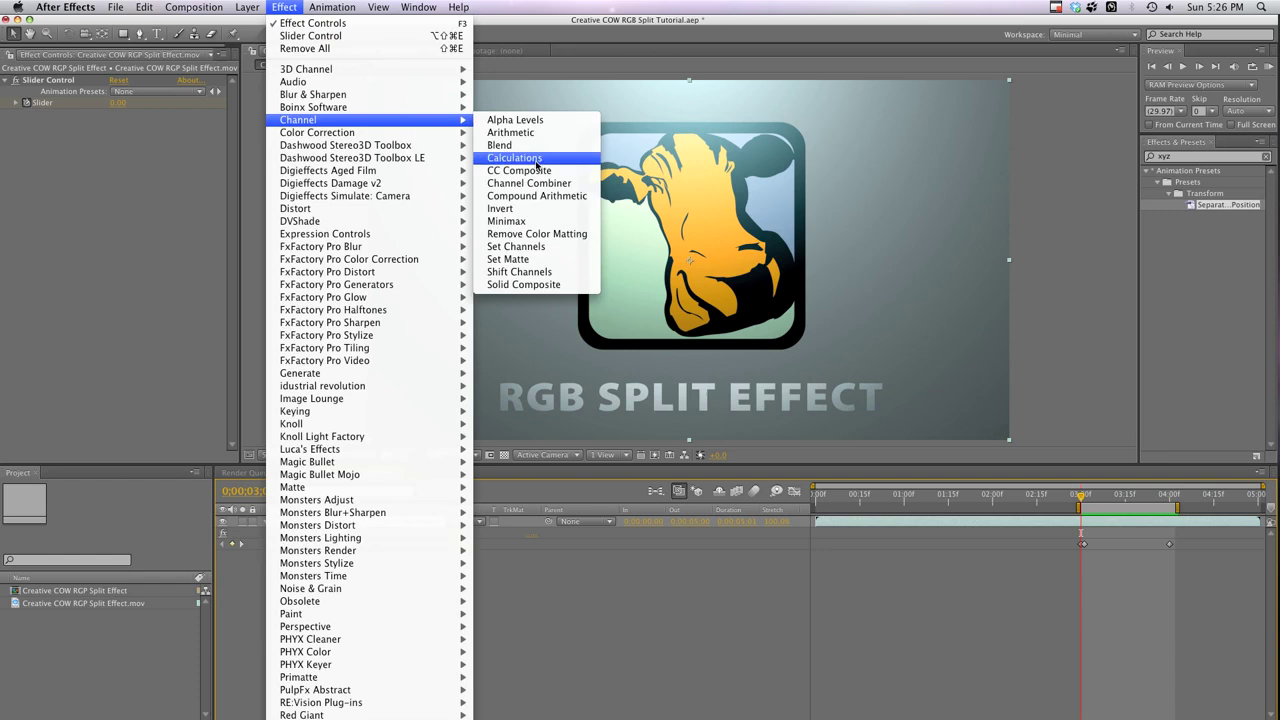
pyautogui.click(559, 272)
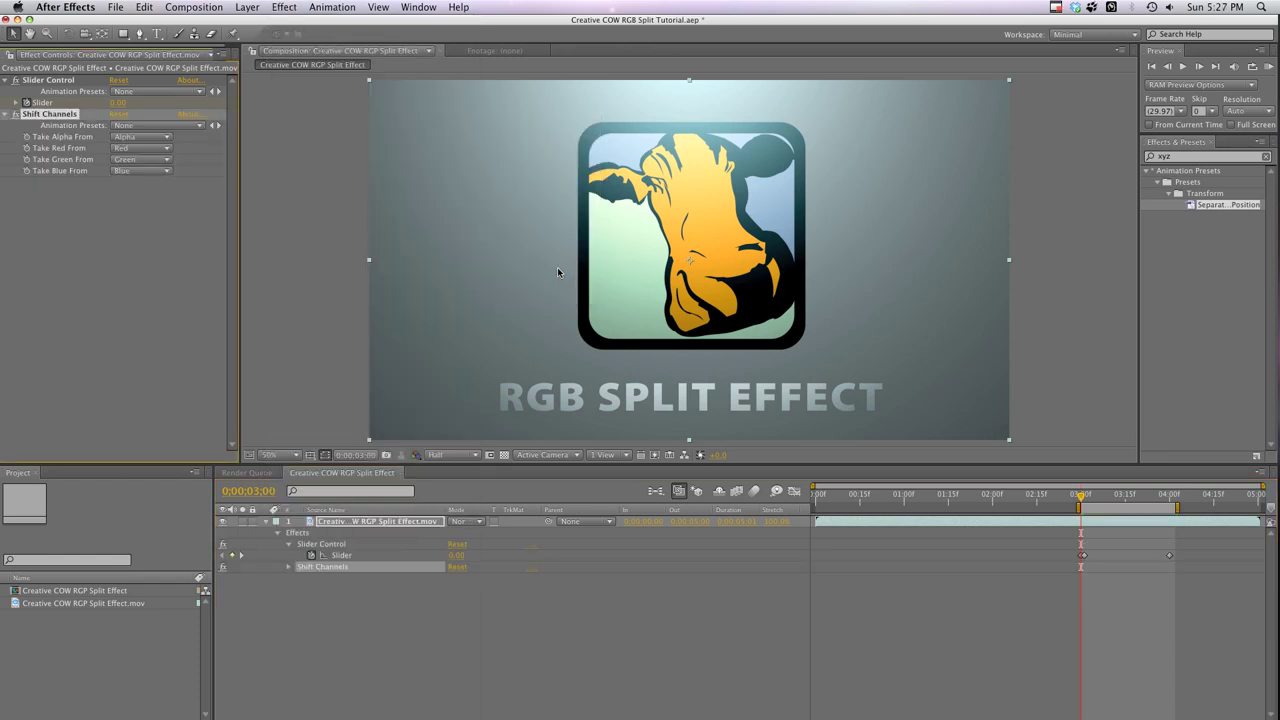
pyautogui.click(158, 159)
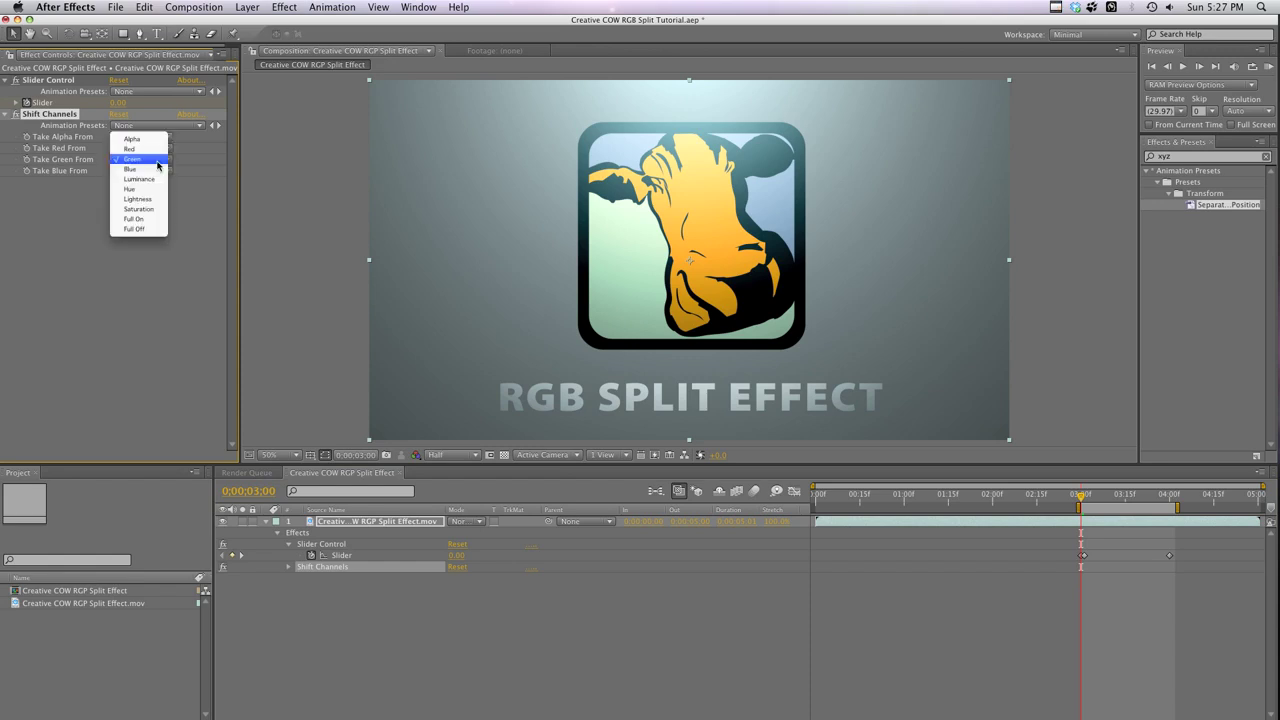
pyautogui.click(148, 228)
pyautogui.click(163, 171)
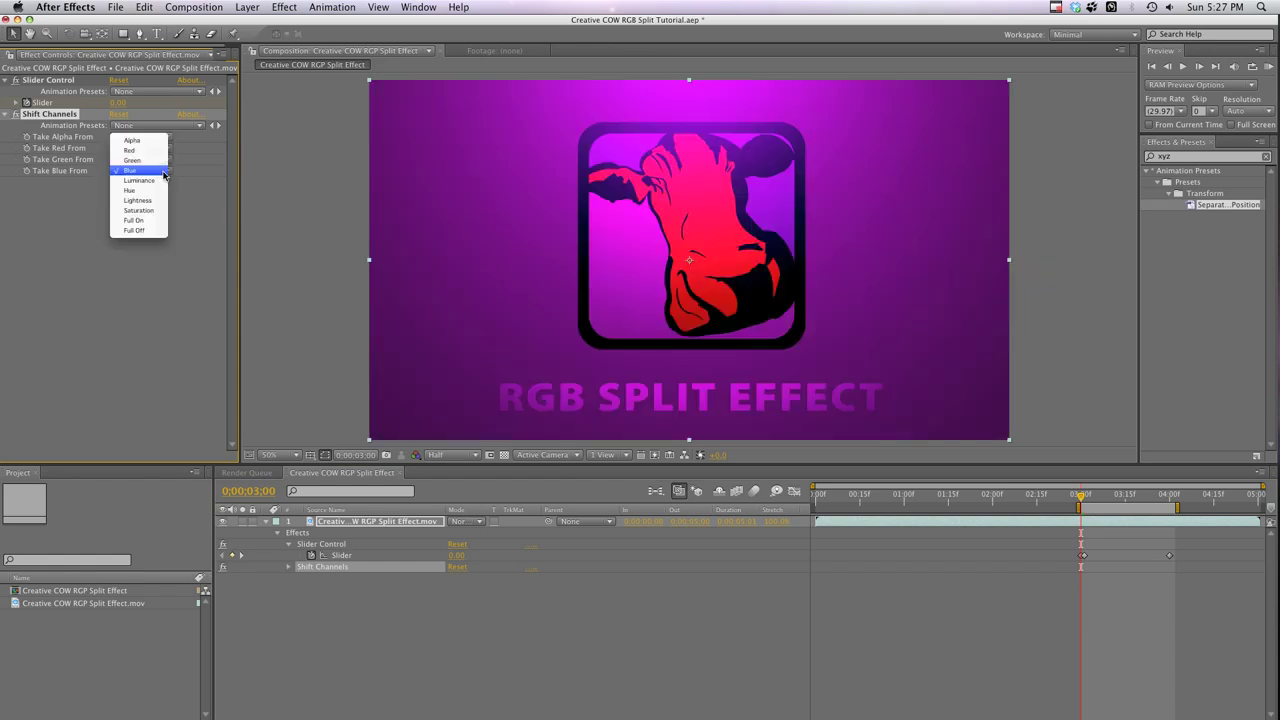
pyautogui.click(148, 231)
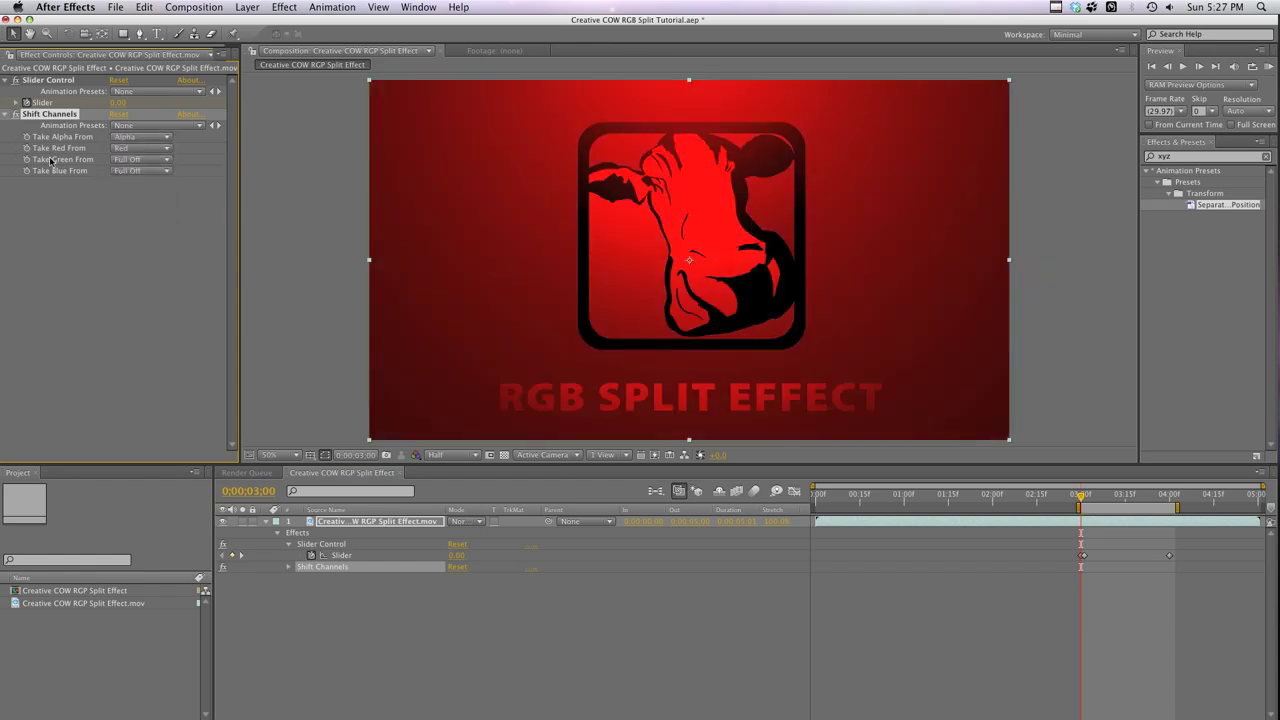
pyautogui.click(266, 522)
# Rename the layer Red and duplicate it into layers named Green and Blue
pyautogui.click(367, 577)
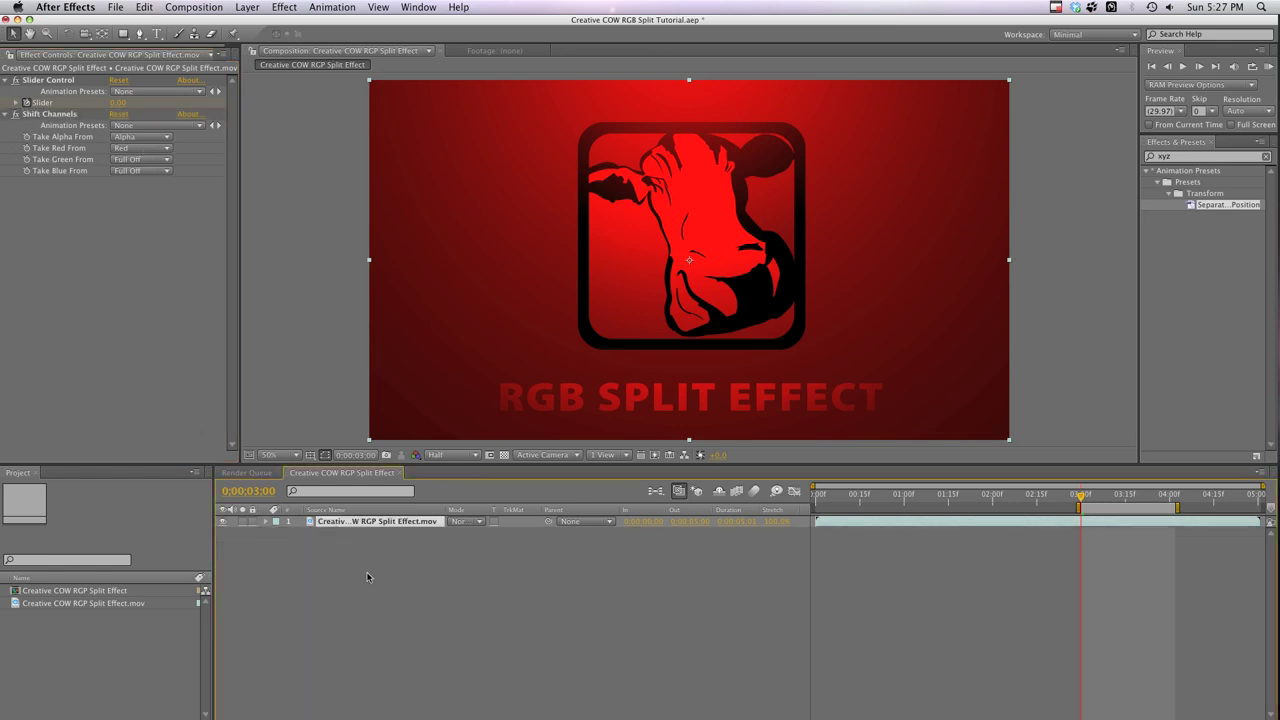
pyautogui.press('Return')
pyautogui.write('R')
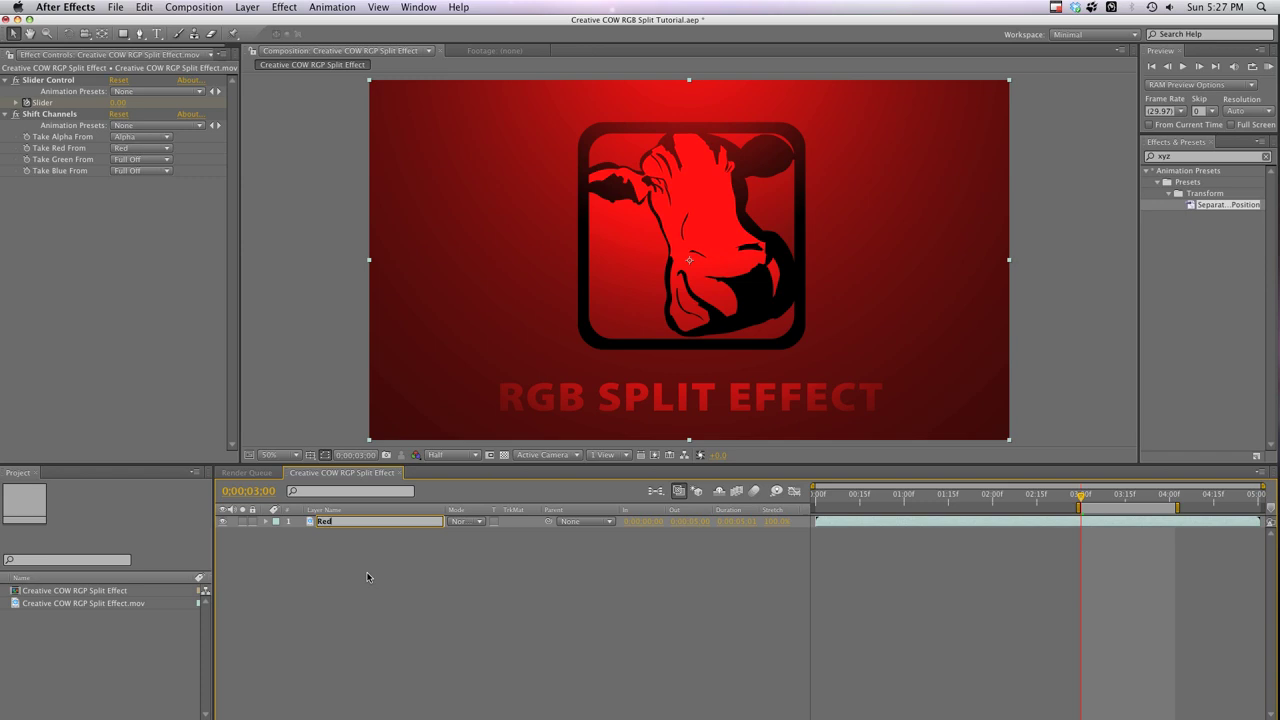
pyautogui.write('ed')
pyautogui.press('Return')
pyautogui.press('super+d')
pyautogui.press('Return')
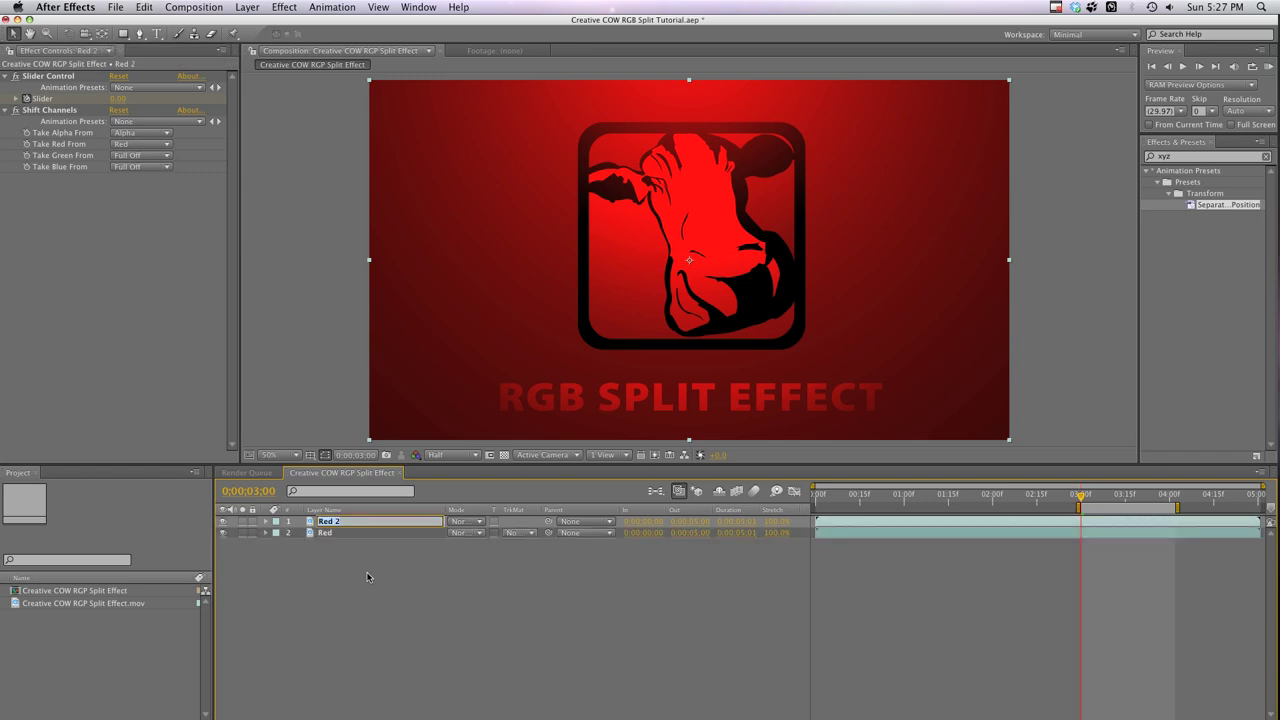
pyautogui.write('Green')
pyautogui.press('Return')
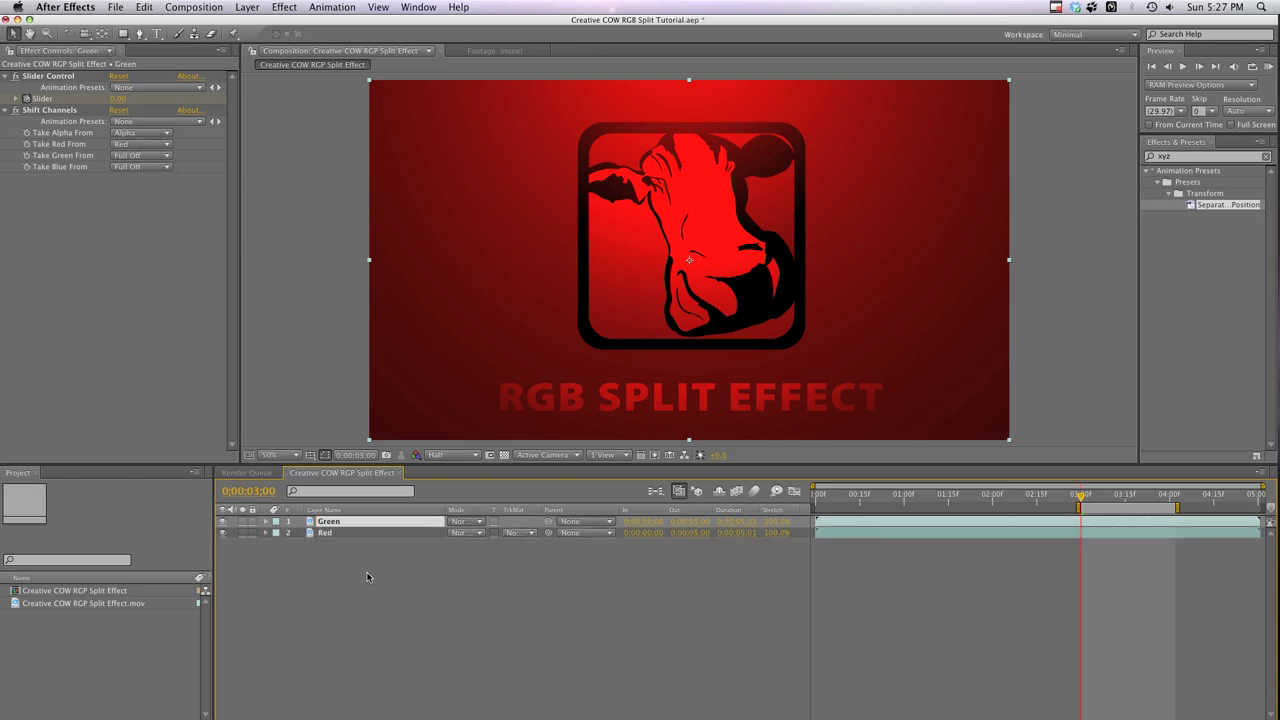
pyautogui.press('super+d')
pyautogui.press('Return')
pyautogui.write('Blue')
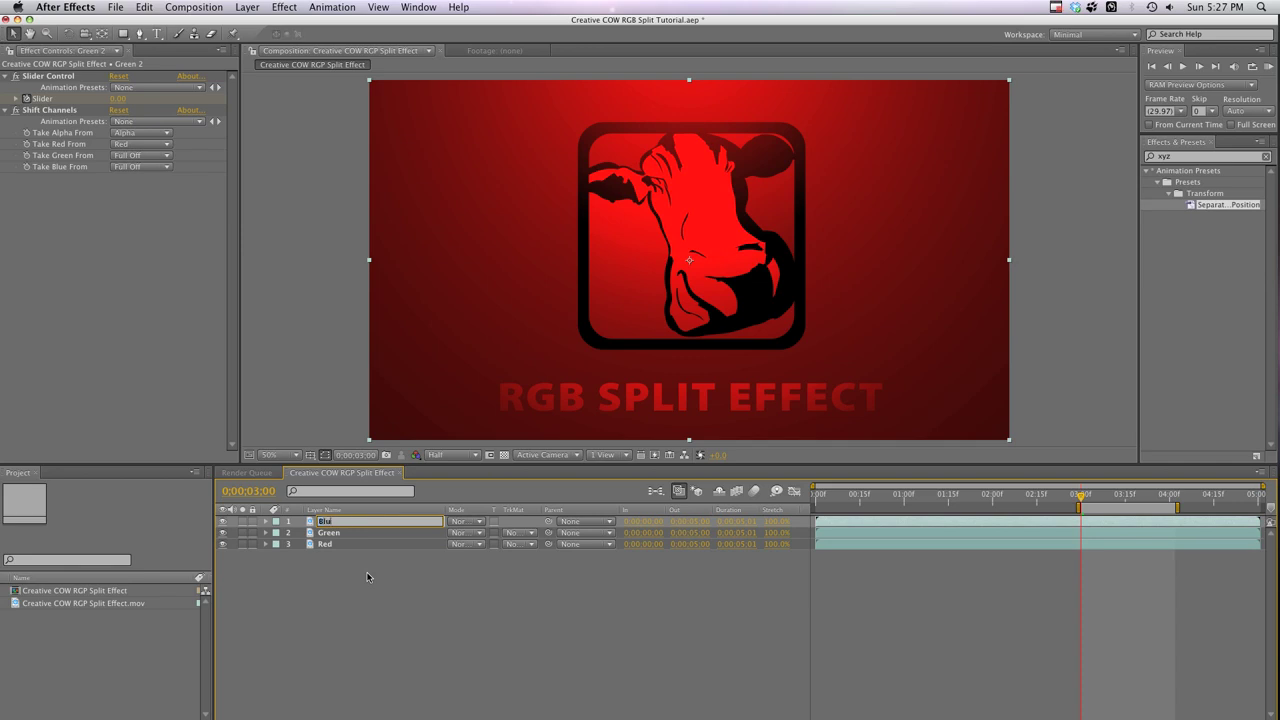
pyautogui.press('Return')
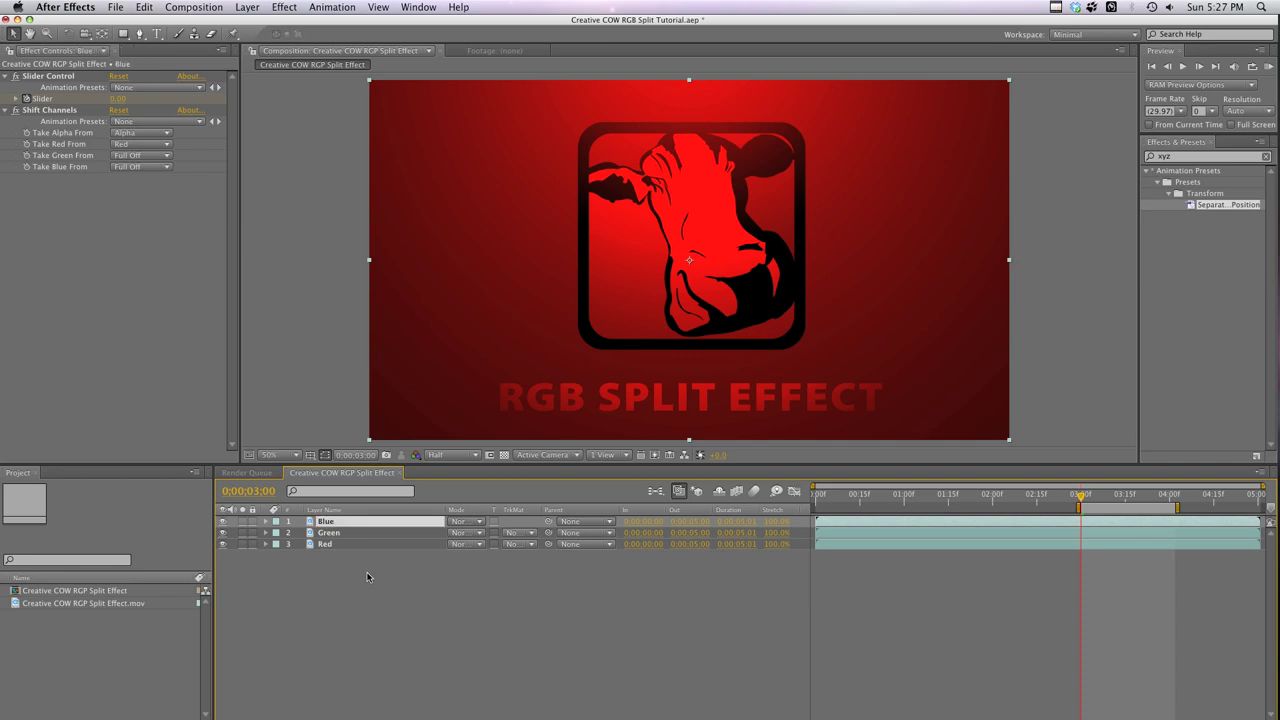
# On the Green layer, set Shift Channels red to Full Off and green from Green
pyautogui.click(330, 532)
pyautogui.press('e')
pyautogui.click(322, 555)
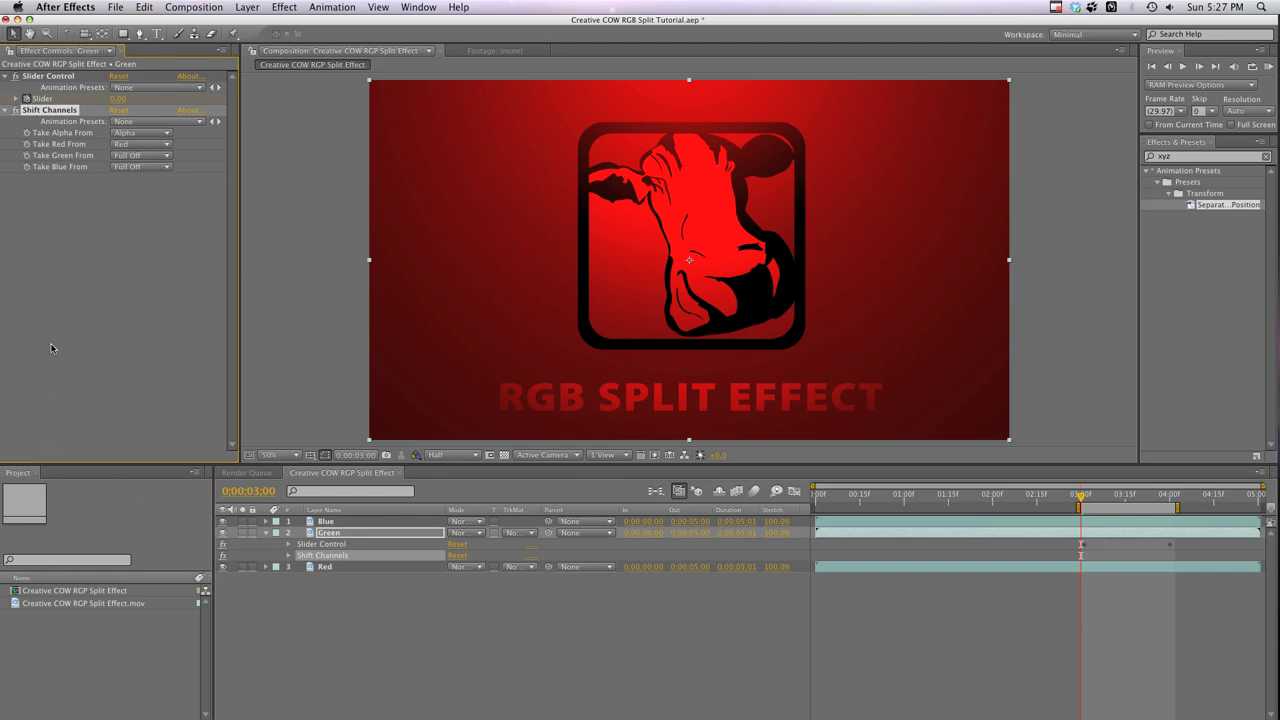
pyautogui.click(126, 144)
pyautogui.click(128, 225)
pyautogui.click(148, 155)
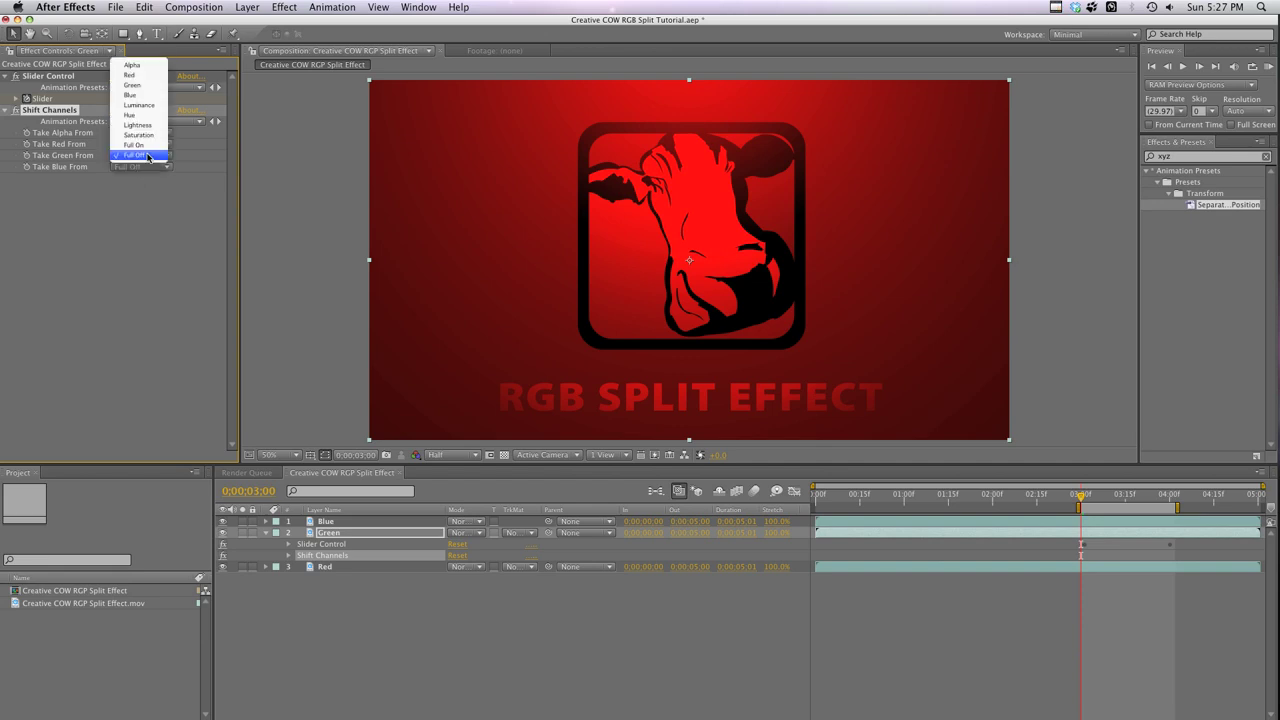
pyautogui.click(140, 85)
# On the Blue layer, set Shift Channels red to Full Off and blue from Blue
pyautogui.click(358, 621)
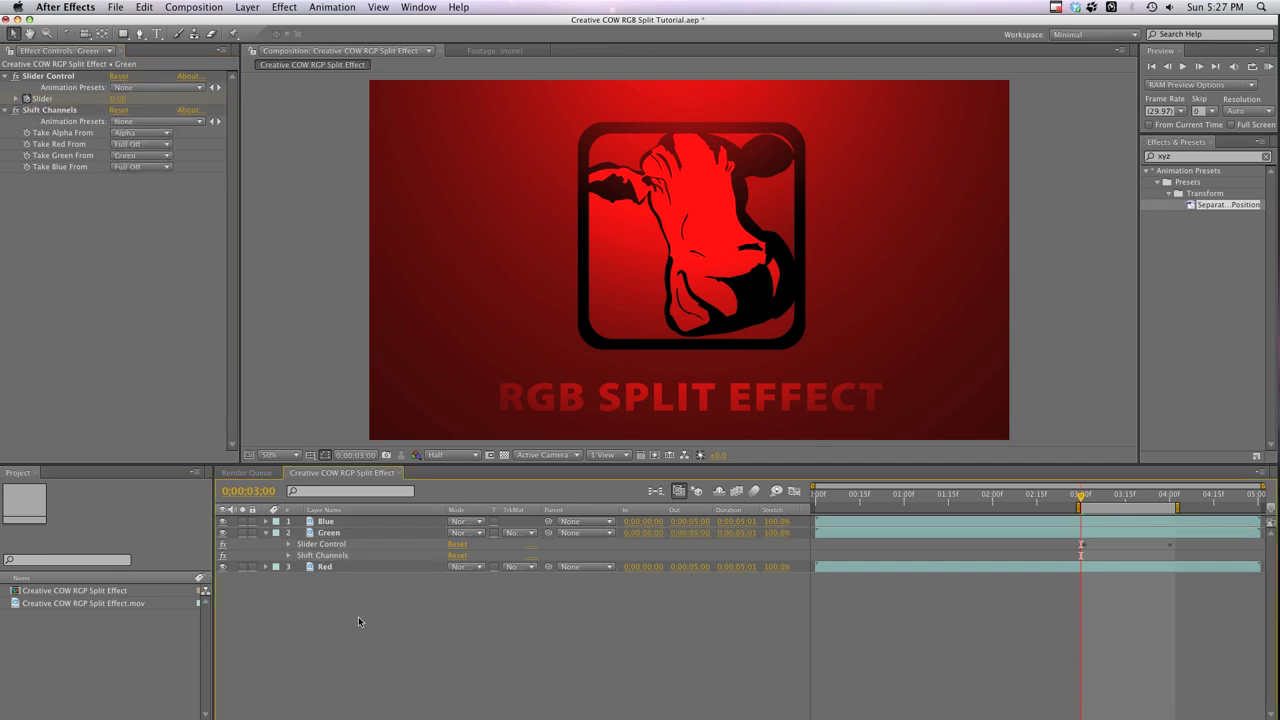
pyautogui.click(325, 524)
pyautogui.press('e')
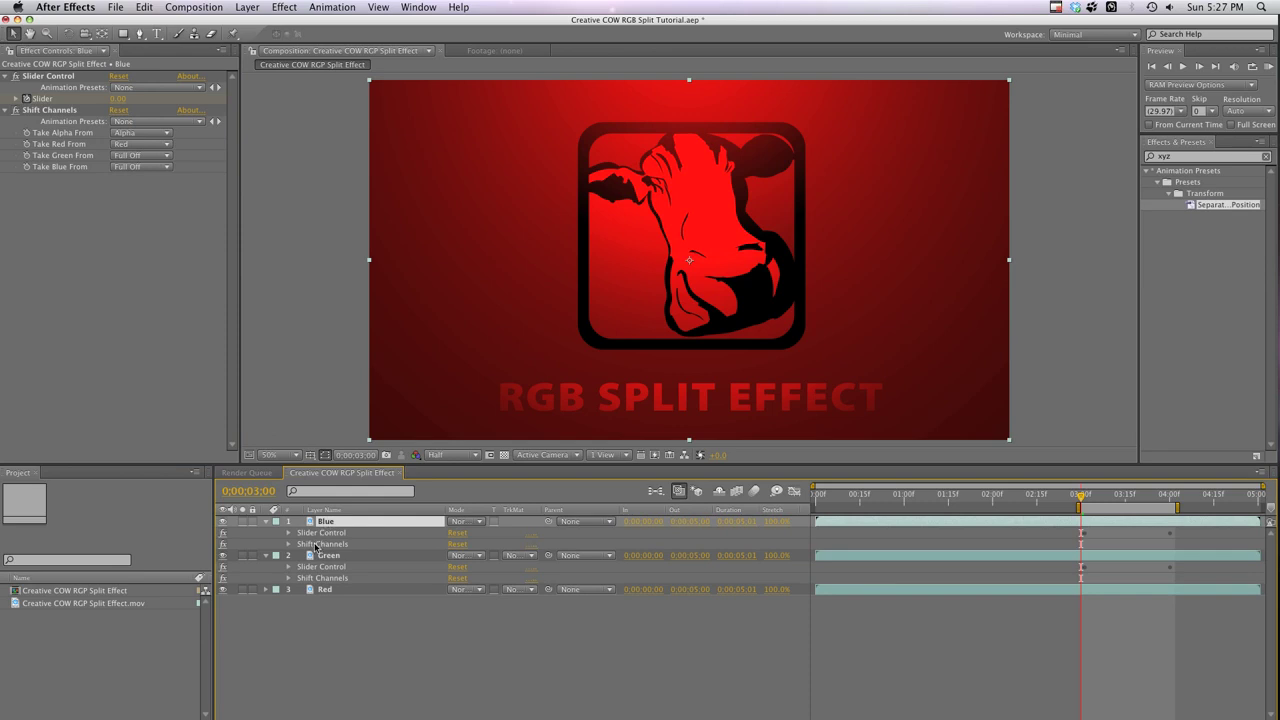
pyautogui.click(316, 545)
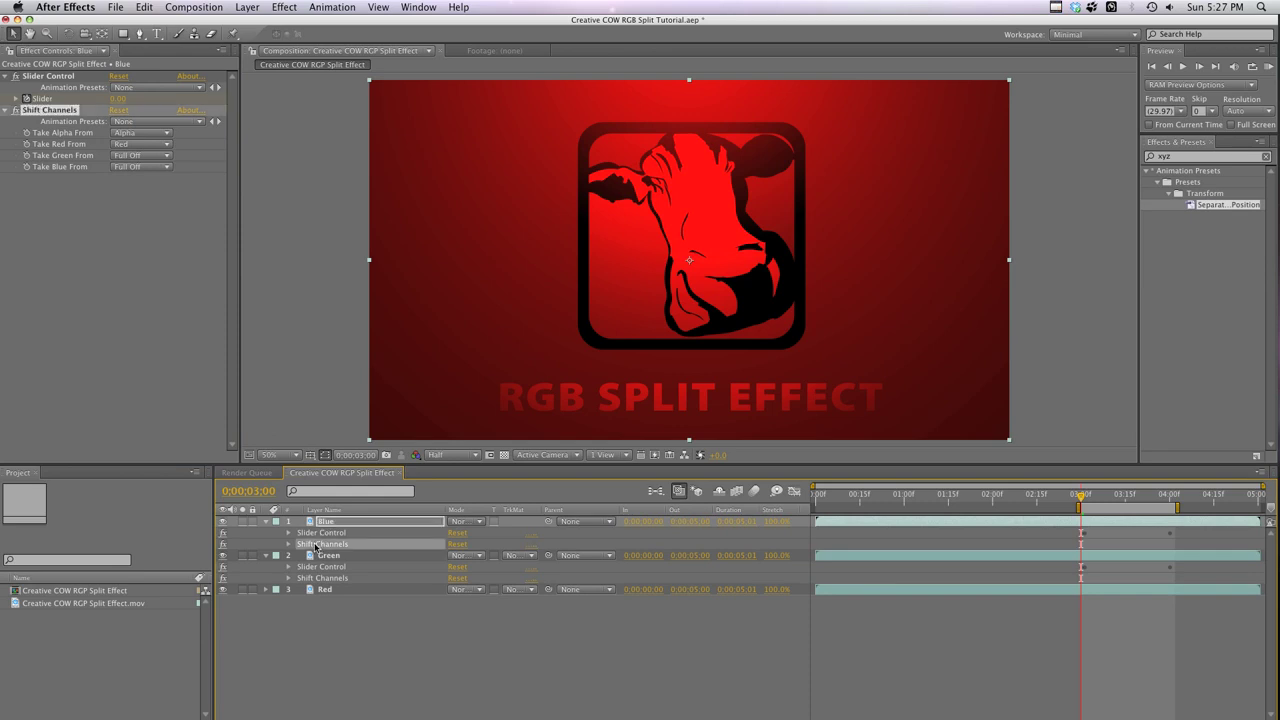
pyautogui.click(149, 150)
pyautogui.click(140, 224)
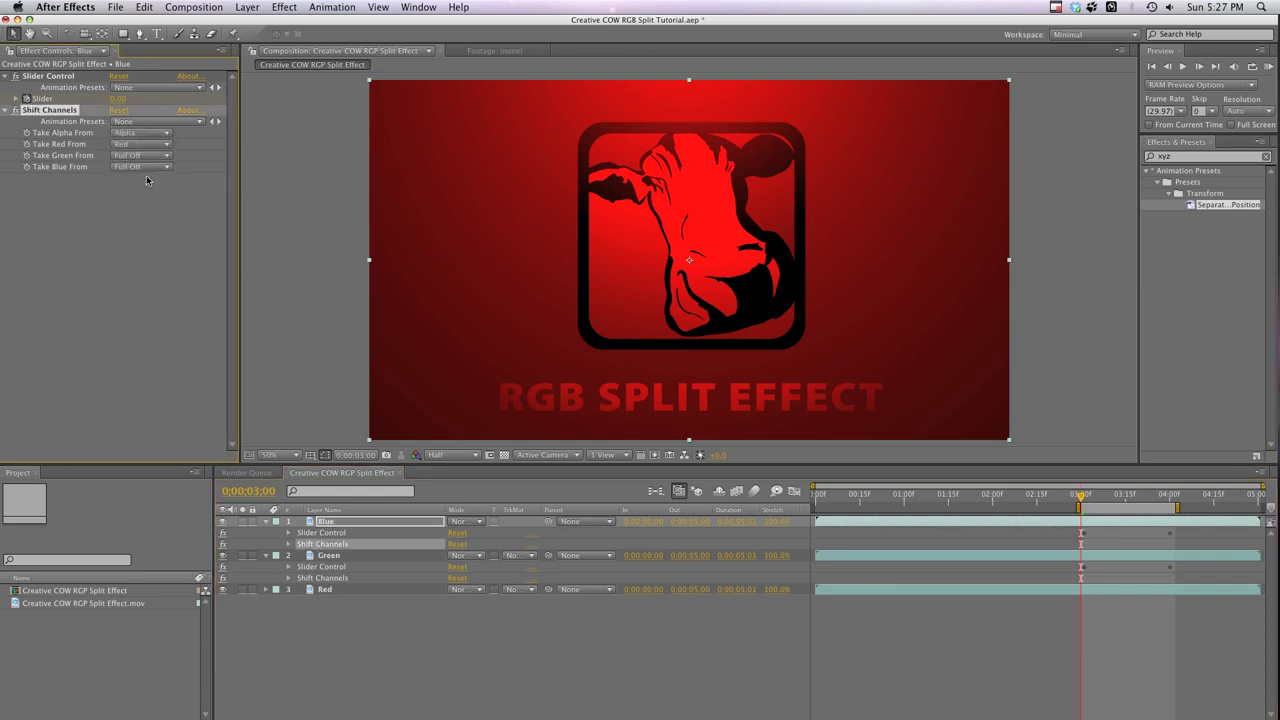
pyautogui.click(147, 168)
pyautogui.click(140, 106)
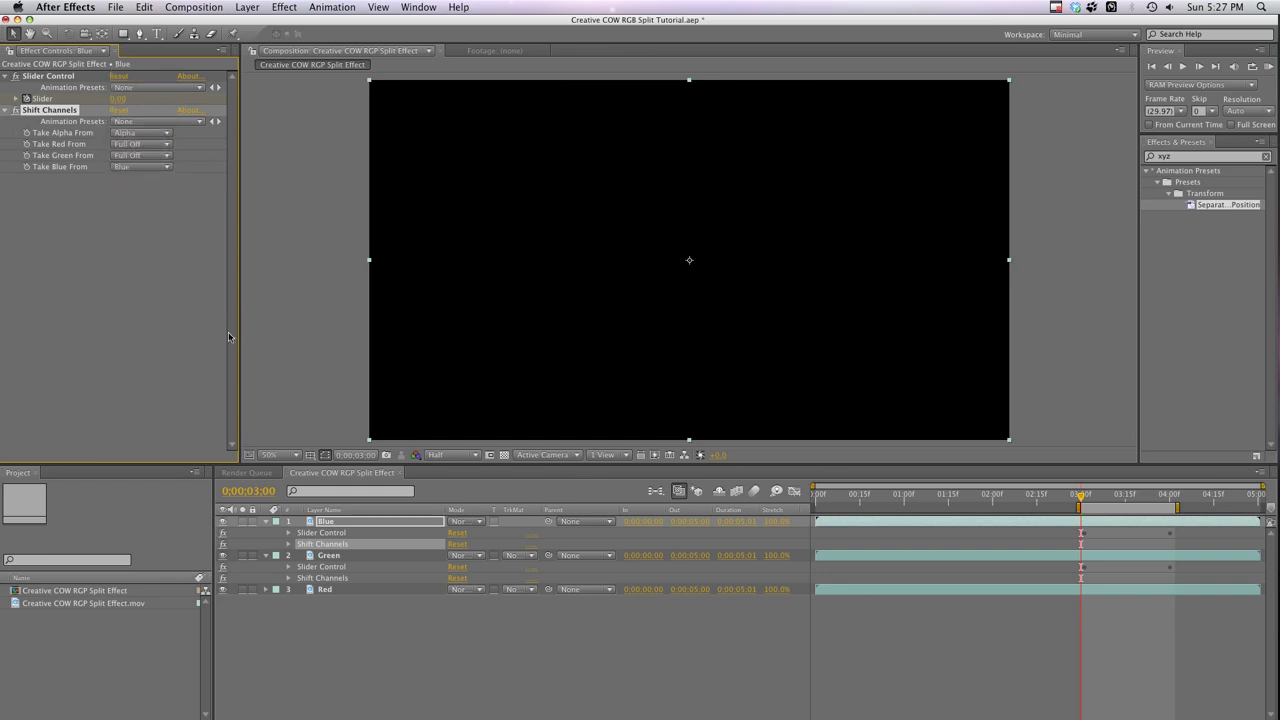
# Set the Blue, Green and Red layers to Add blend mode and preview the result
pyautogui.keyDown('shift'); pyautogui.click(327, 590); pyautogui.keyUp('shift')
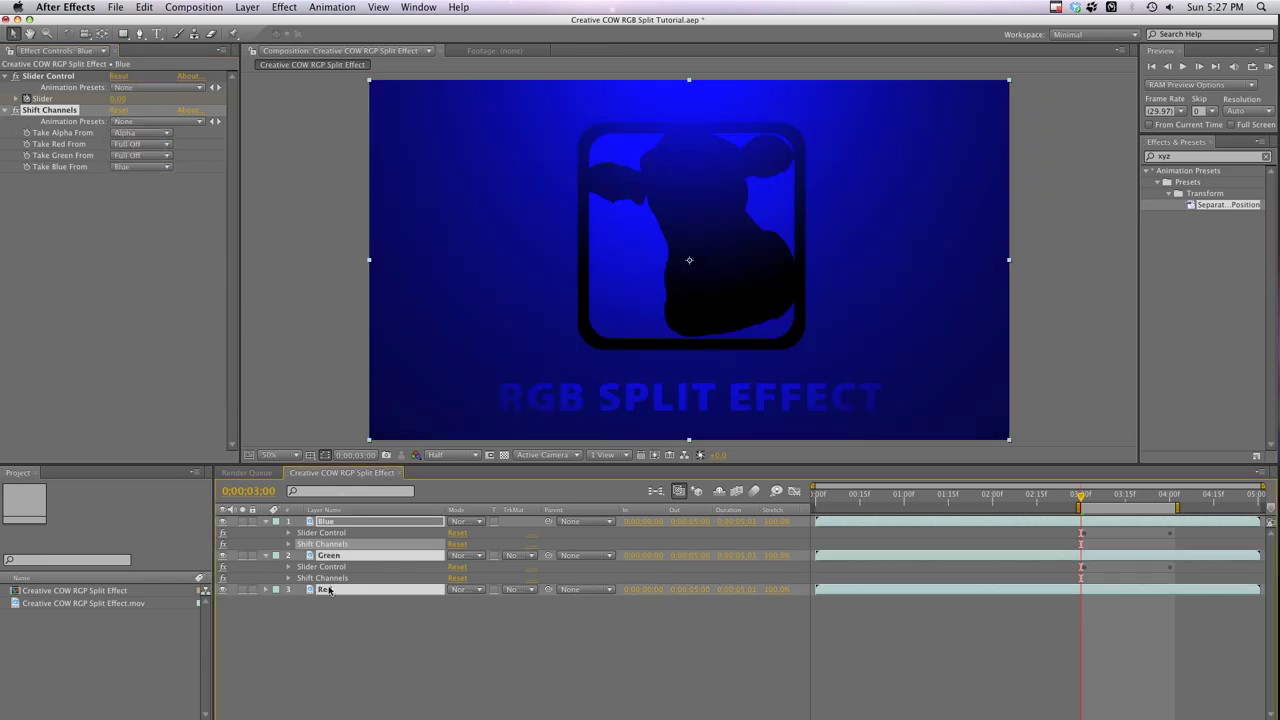
pyautogui.click(466, 522)
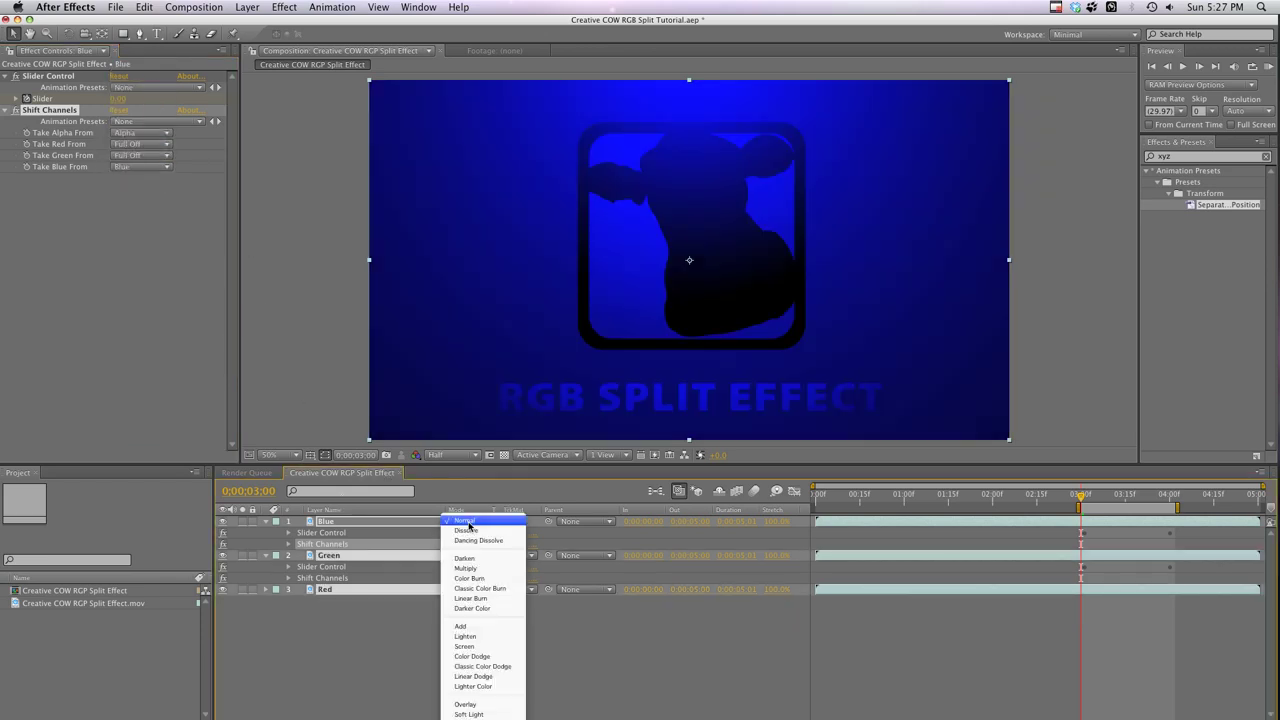
pyautogui.click(474, 624)
pyautogui.click(388, 665)
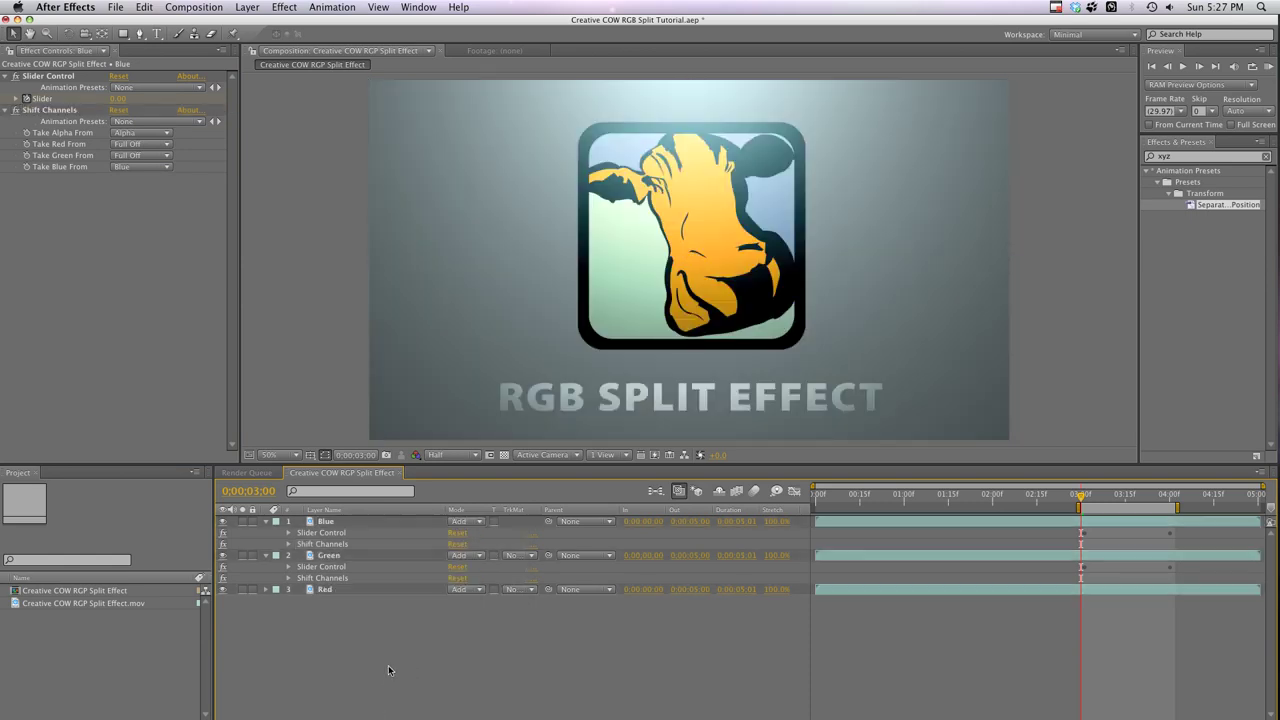
pyautogui.press('space')
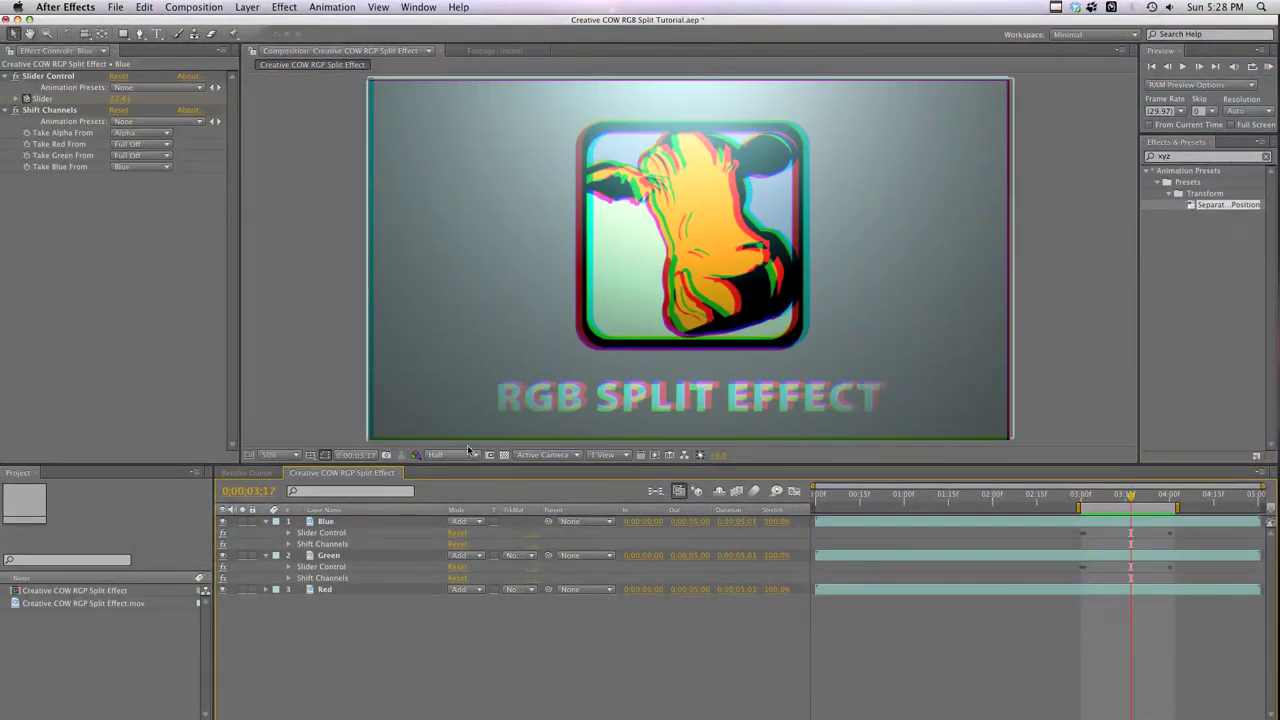
pyautogui.press('.')
pyautogui.moveTo(356, 322); pyautogui.dragTo(837, 335)
pyautogui.press('KP_0')
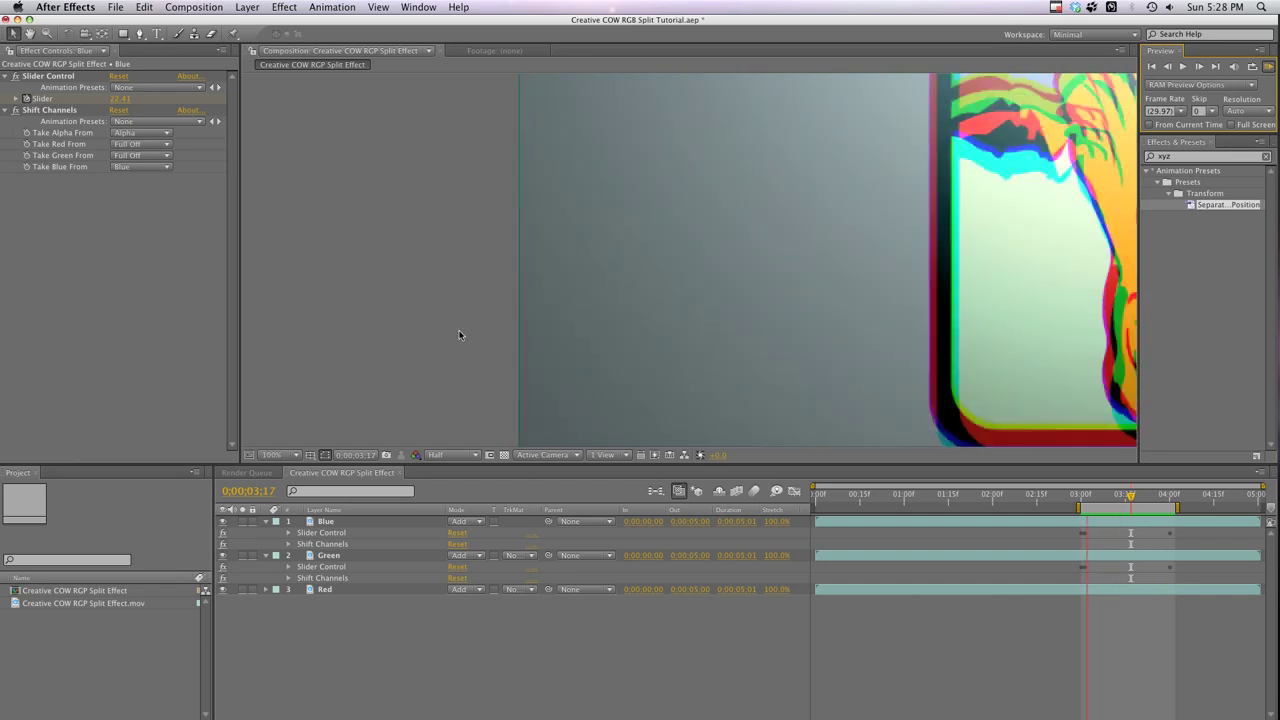
pyautogui.press(',')
pyautogui.press(',')
pyautogui.press(',')
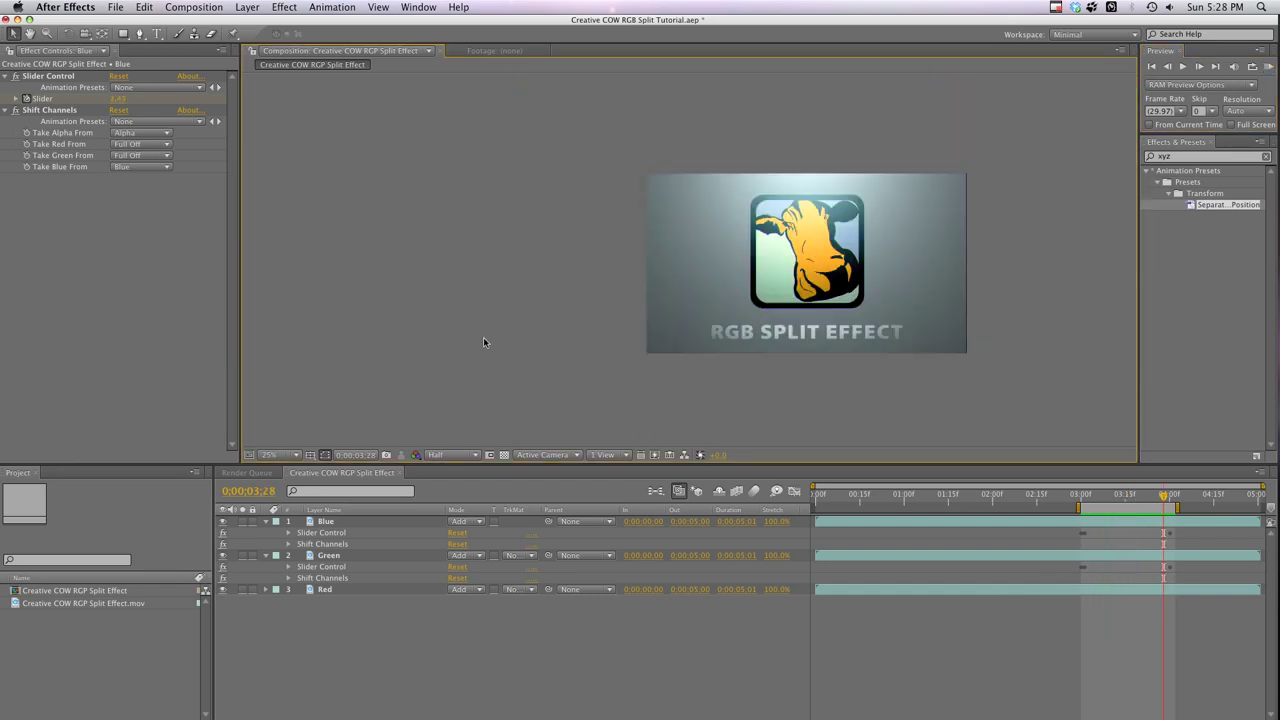
pyautogui.press('h')
pyautogui.moveTo(750, 341); pyautogui.dragTo(670, 353)
pyautogui.press('.')
# Add Motion Tile to the Red layer with Mirror Edges on and output width and height 150
pyautogui.press('v')
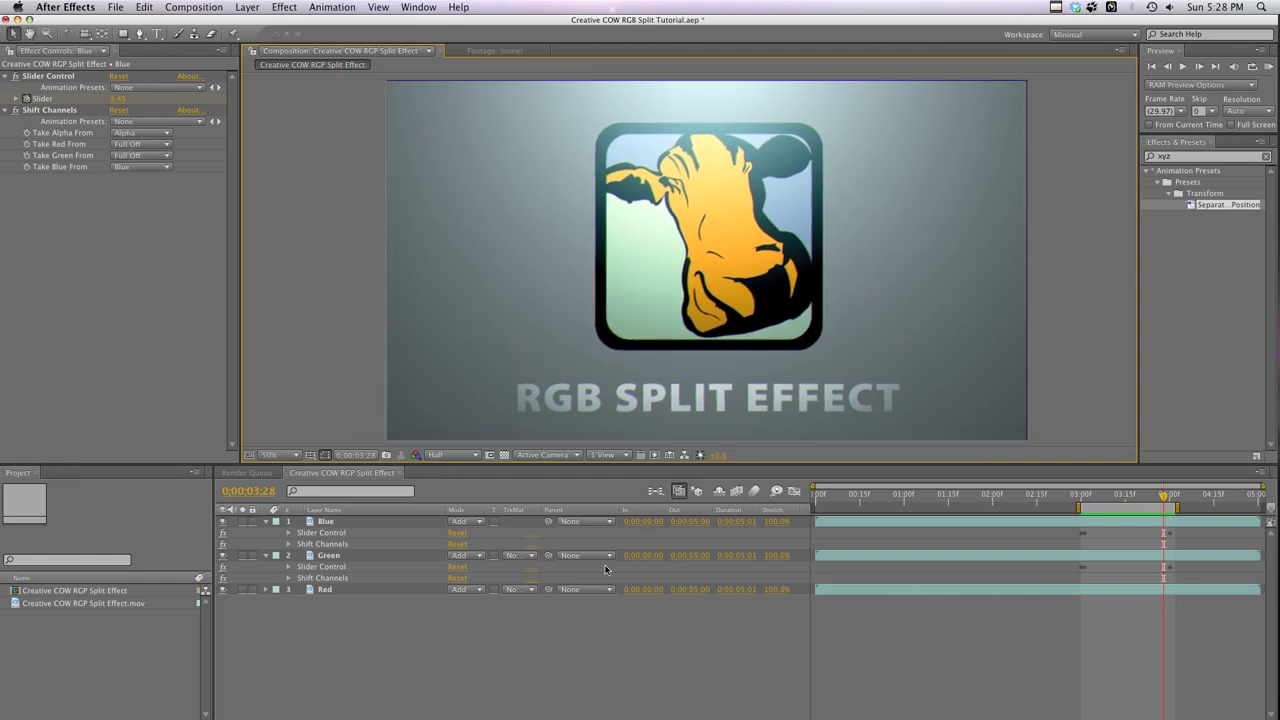
pyautogui.click(329, 589)
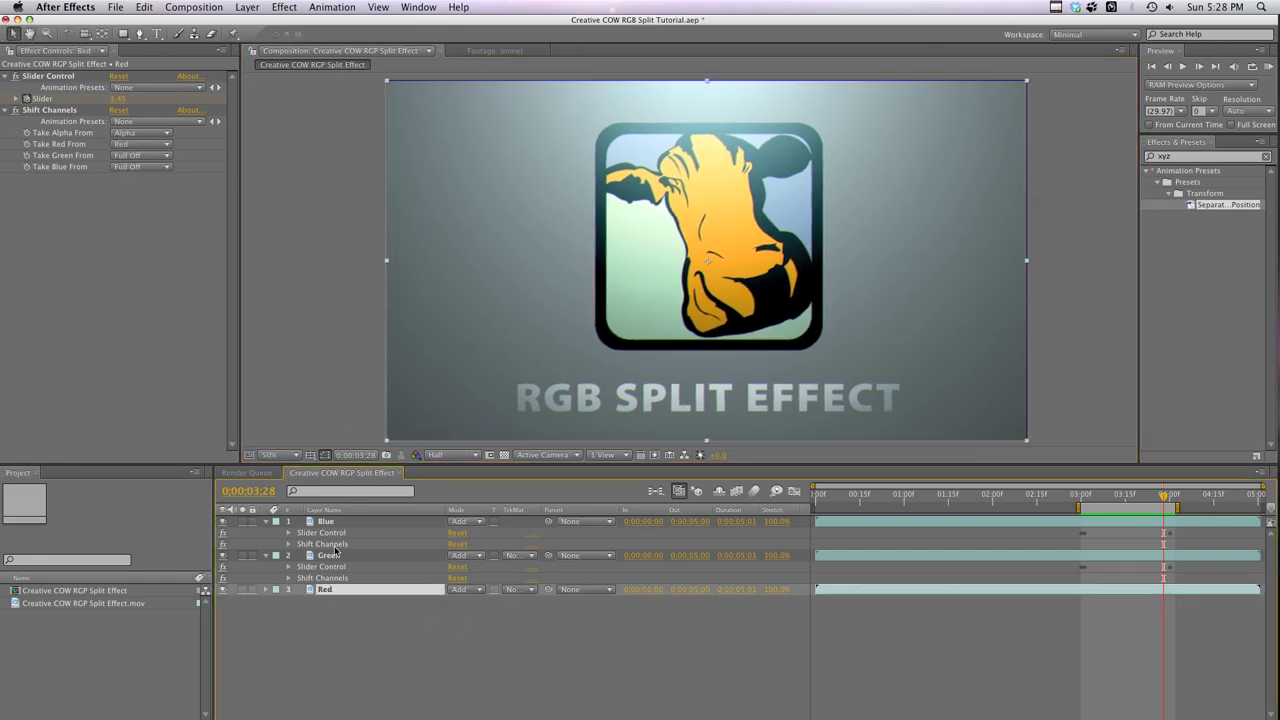
pyautogui.click(284, 7)
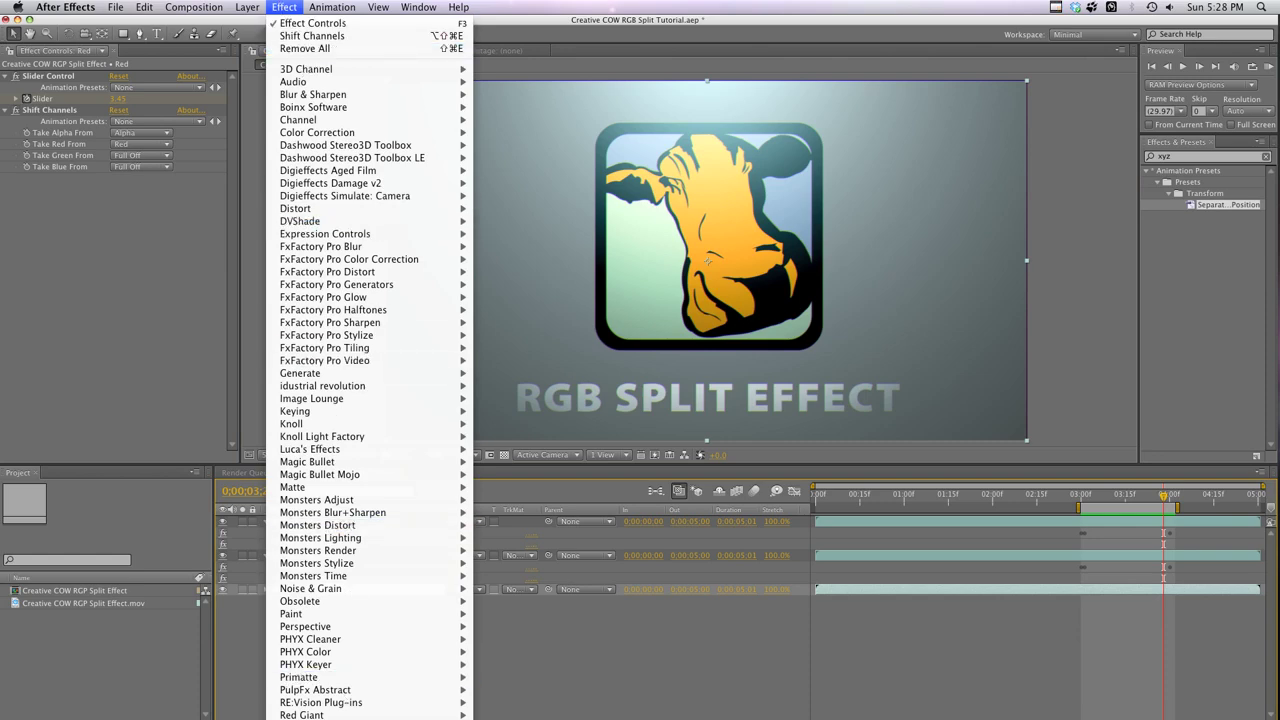
pyautogui.scroll(-5, 345, 400)
pyautogui.moveTo(338, 710)
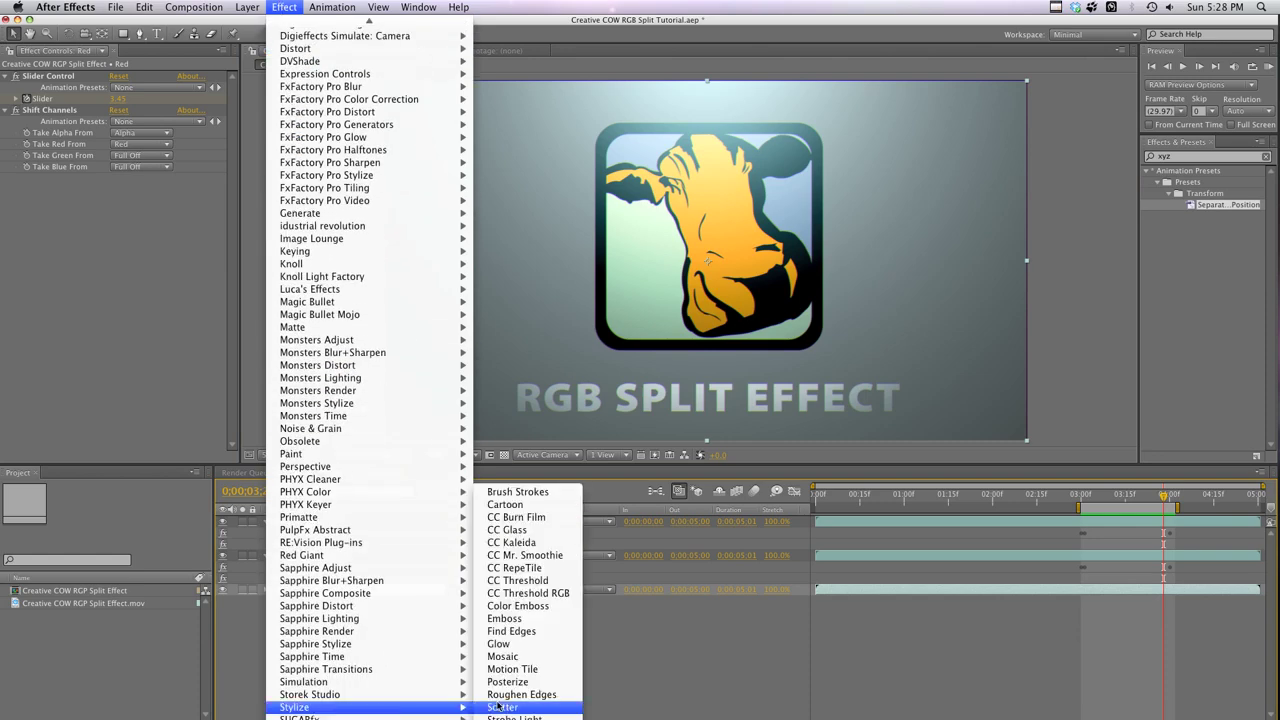
pyautogui.click(512, 669)
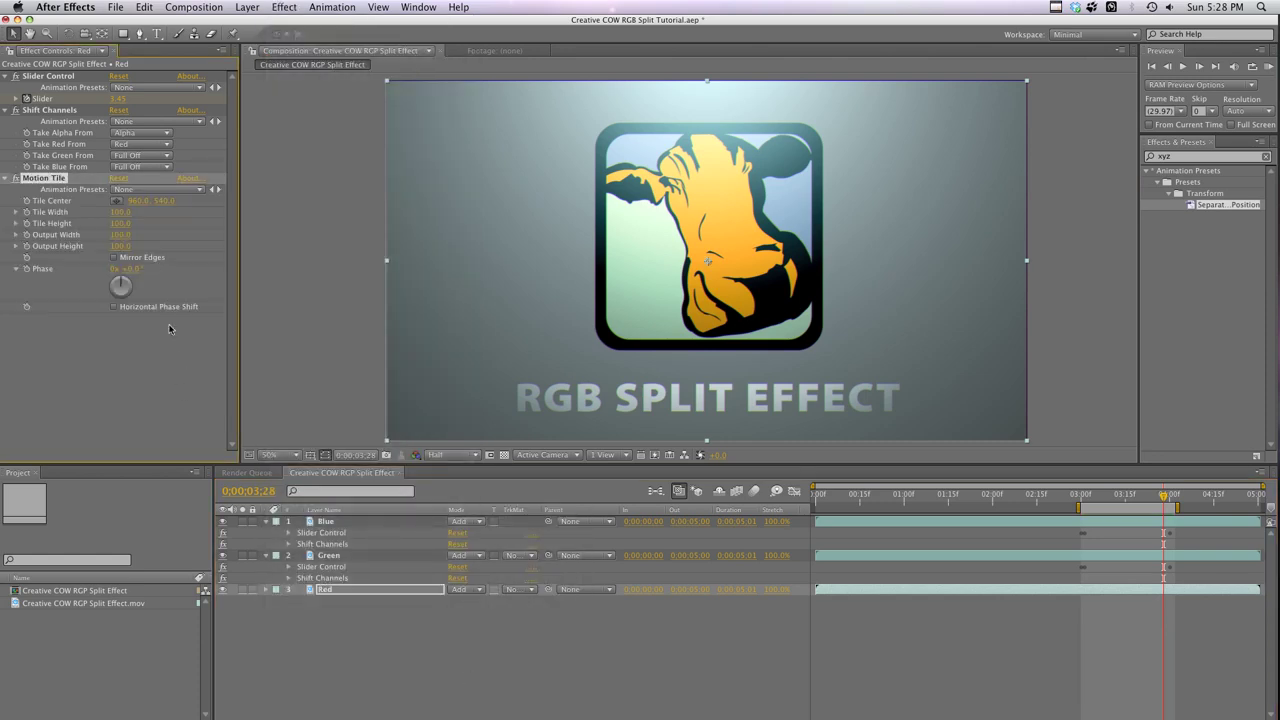
pyautogui.click(113, 258)
pyautogui.click(120, 234)
pyautogui.write('150')
pyautogui.click(116, 247)
pyautogui.write('150')
pyautogui.click(297, 633)
# Copy Red's Motion Tile effect and paste it onto the Green and Blue layers
pyautogui.click(336, 589)
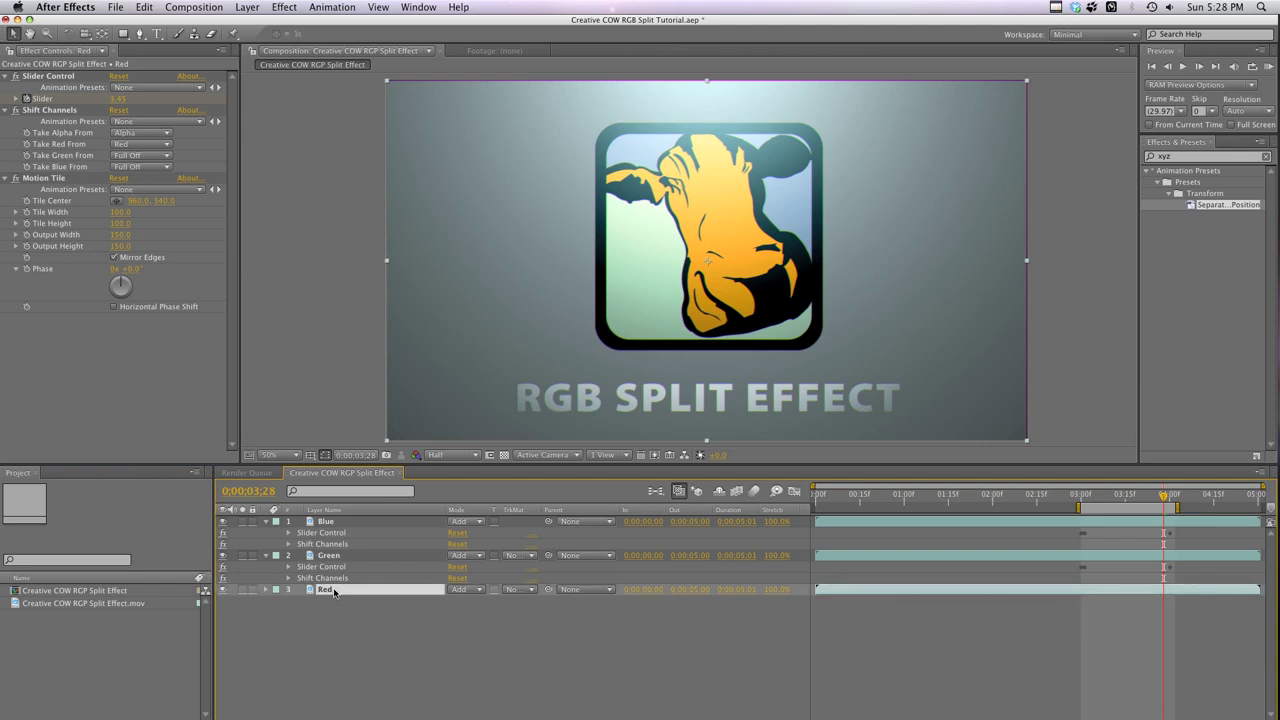
pyautogui.press('e')
pyautogui.click(312, 624)
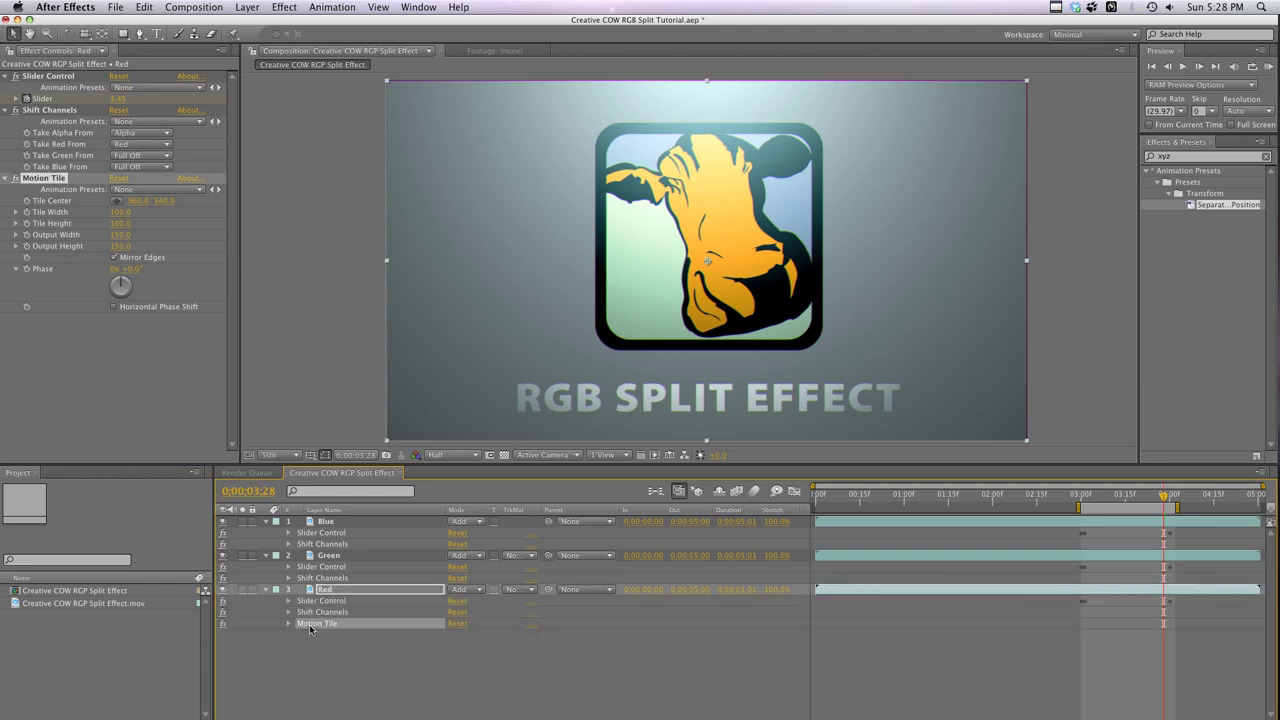
pyautogui.click(333, 556)
pyautogui.keyDown('shift'); pyautogui.click(334, 523); pyautogui.keyUp('shift')
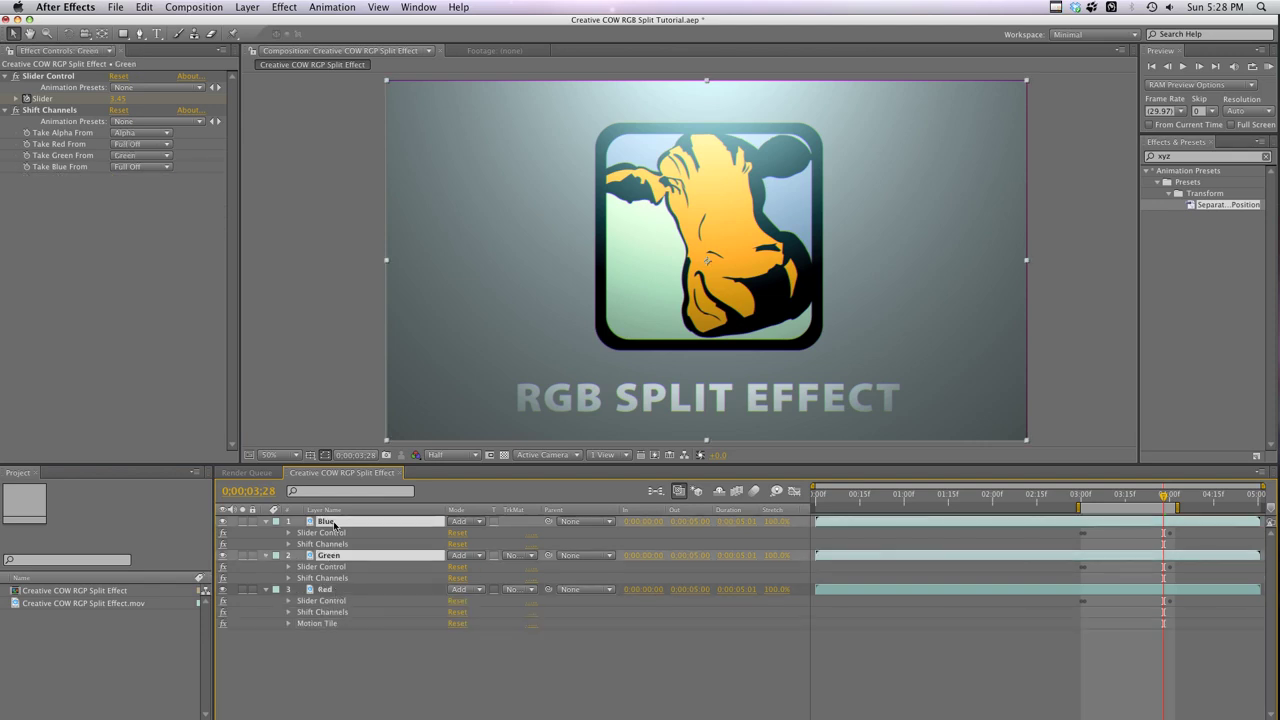
pyautogui.hotkey('ctrl', 'v')
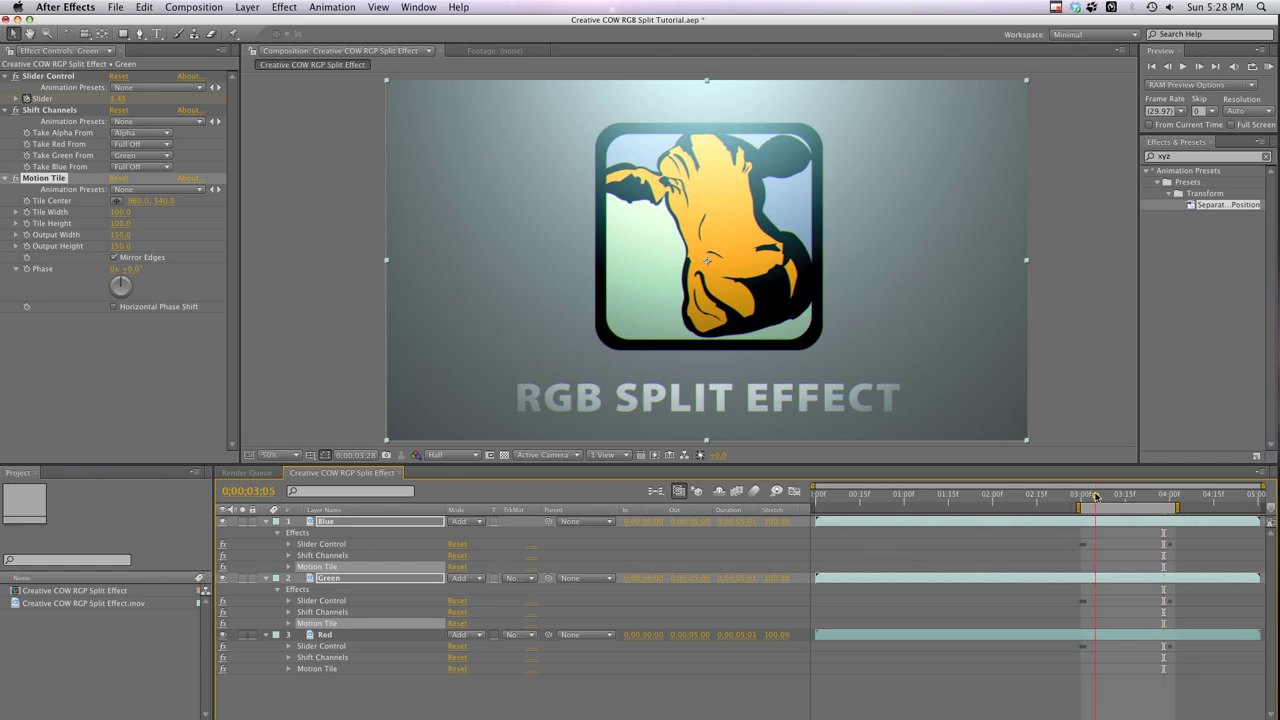
# Inspect the split around 3:10 at 100% zoom, then recentre at 50% and preview
pyautogui.click(1128, 496)
pyautogui.moveTo(1128, 496); pyautogui.dragTo(1107, 497)
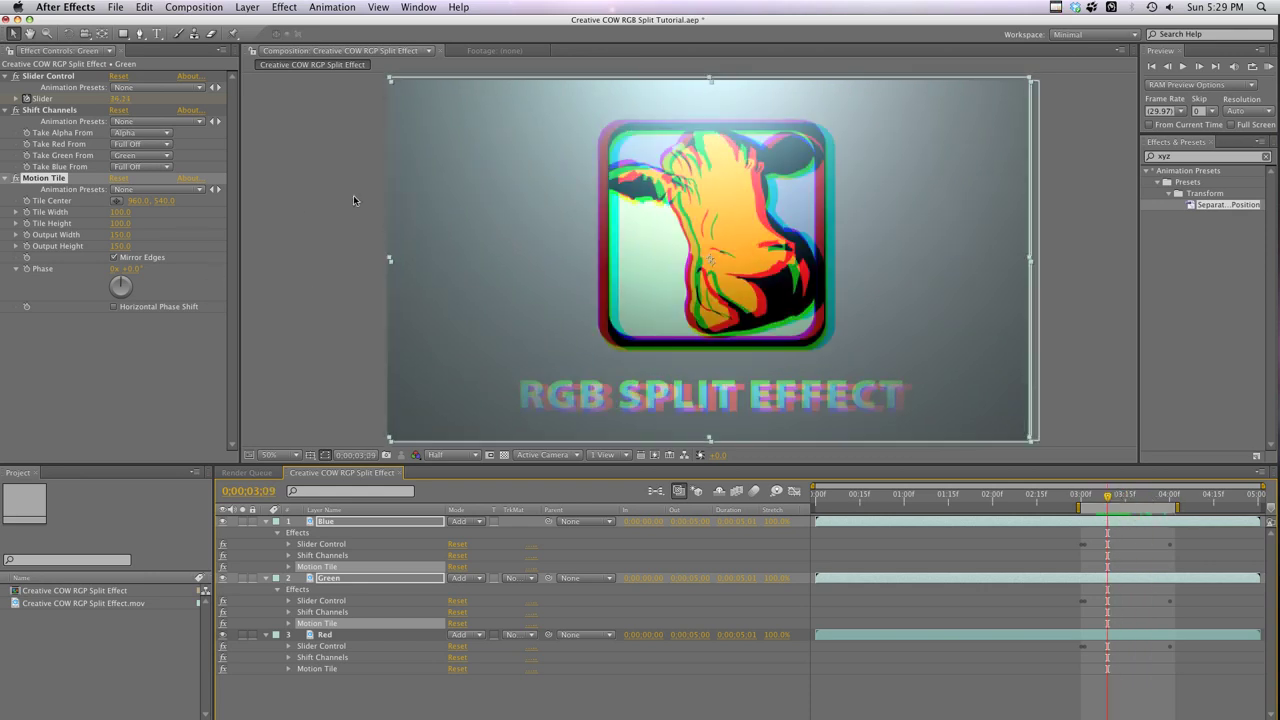
pyautogui.press('.')
pyautogui.moveTo(384, 209); pyautogui.dragTo(707, 219)
pyautogui.press('v')
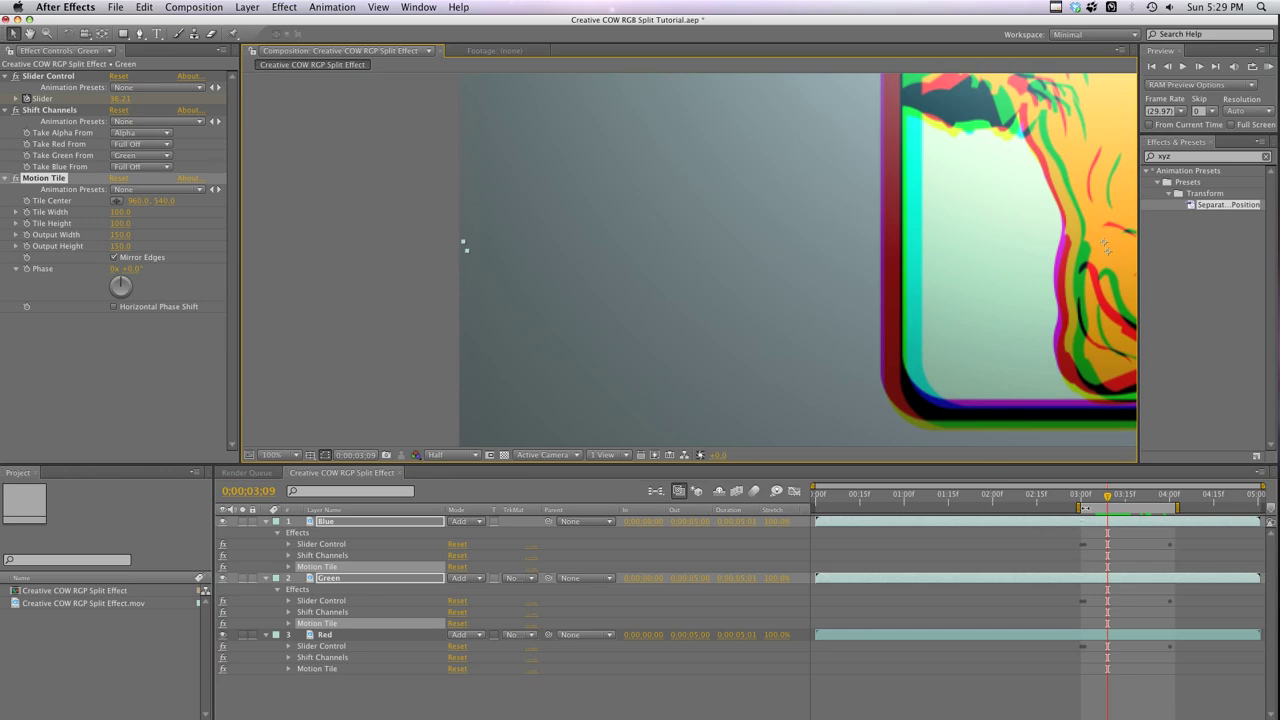
pyautogui.press('pageup')
pyautogui.press('pageup')
pyautogui.press('pageup')
pyautogui.press('pageup')
pyautogui.press('pageup')
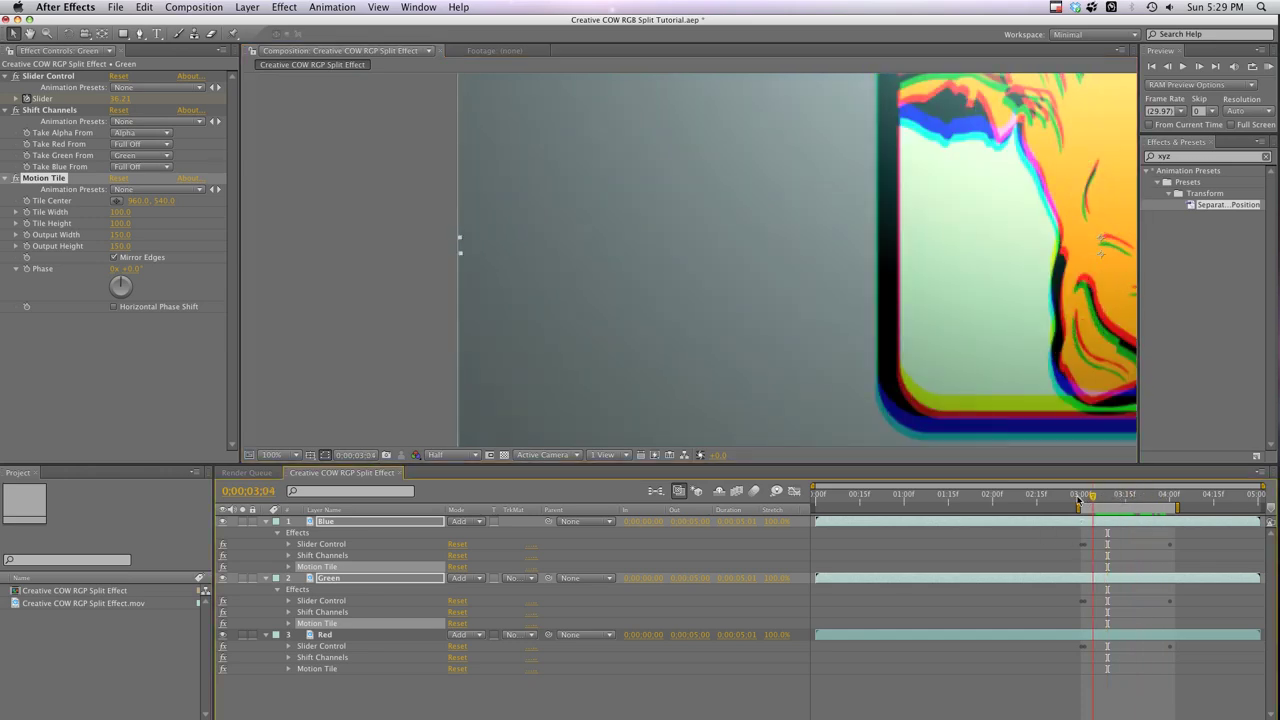
pyautogui.moveTo(1078, 500); pyautogui.dragTo(1143, 497)
pyautogui.press(',')
pyautogui.press(',')
pyautogui.press(',')
pyautogui.press(',')
pyautogui.press('h')
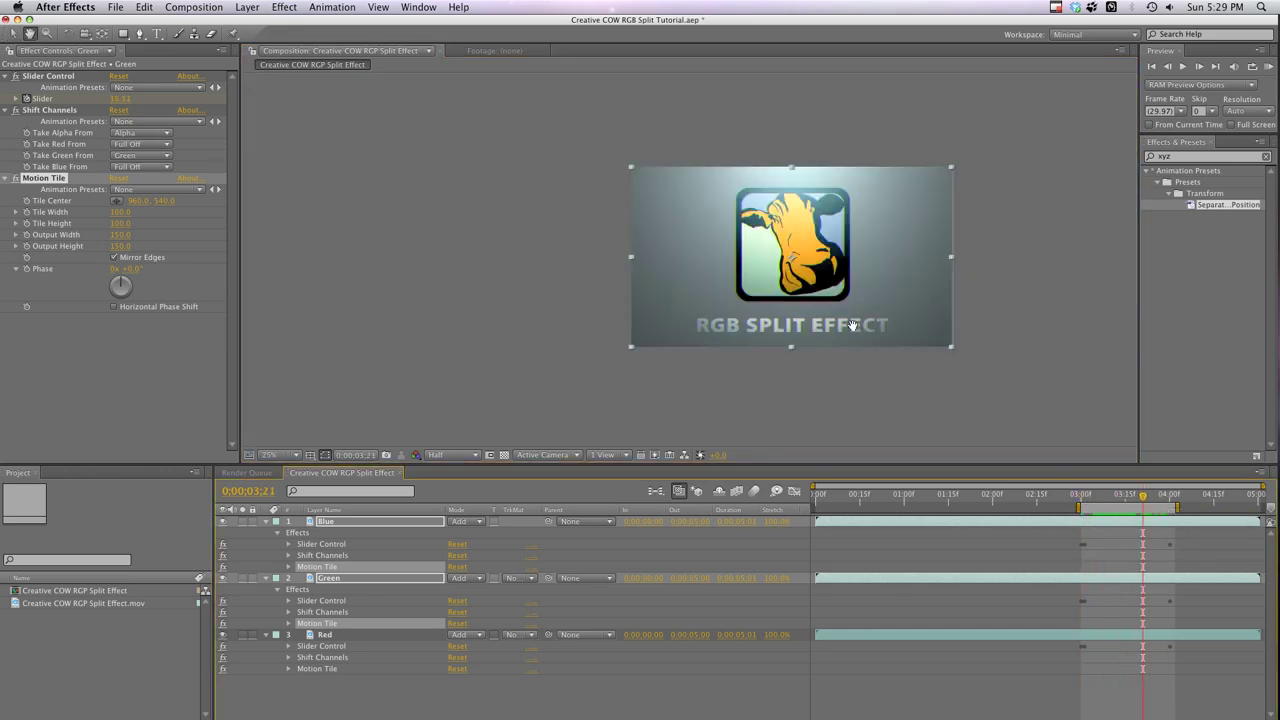
pyautogui.press('.')
pyautogui.moveTo(744, 328); pyautogui.dragTo(812, 328)
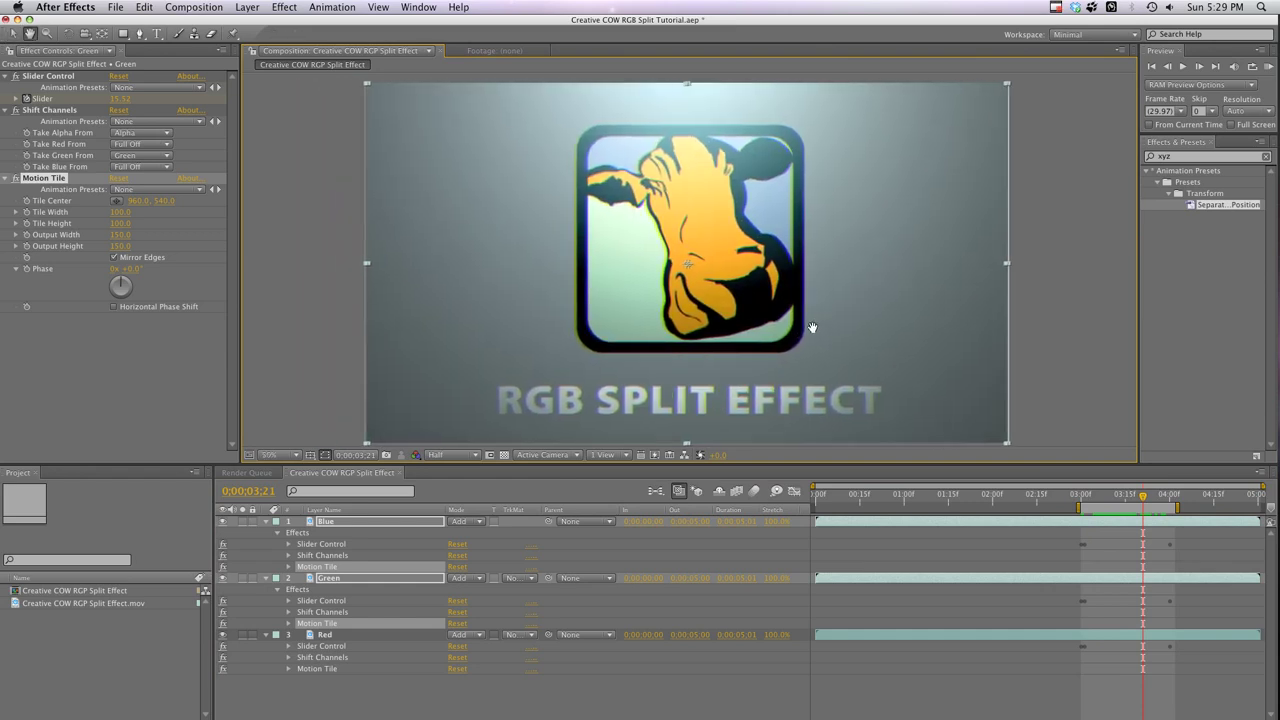
pyautogui.press('v')
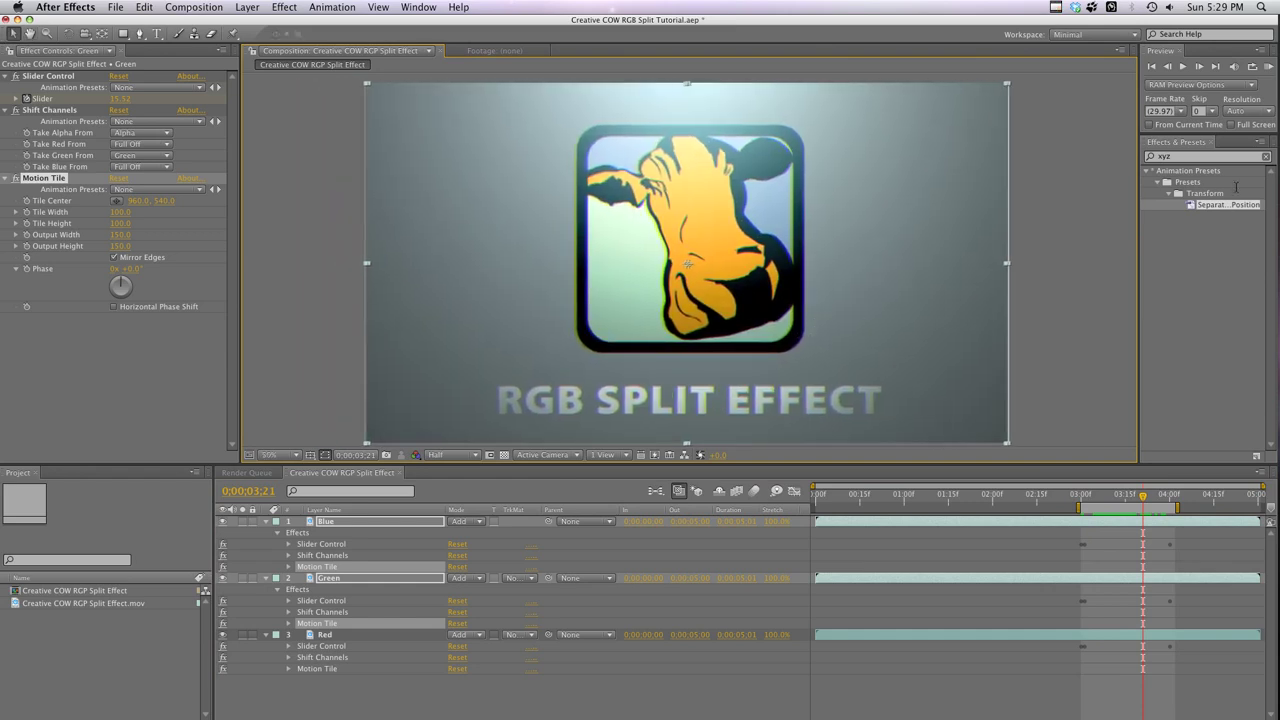
pyautogui.click(1268, 66)
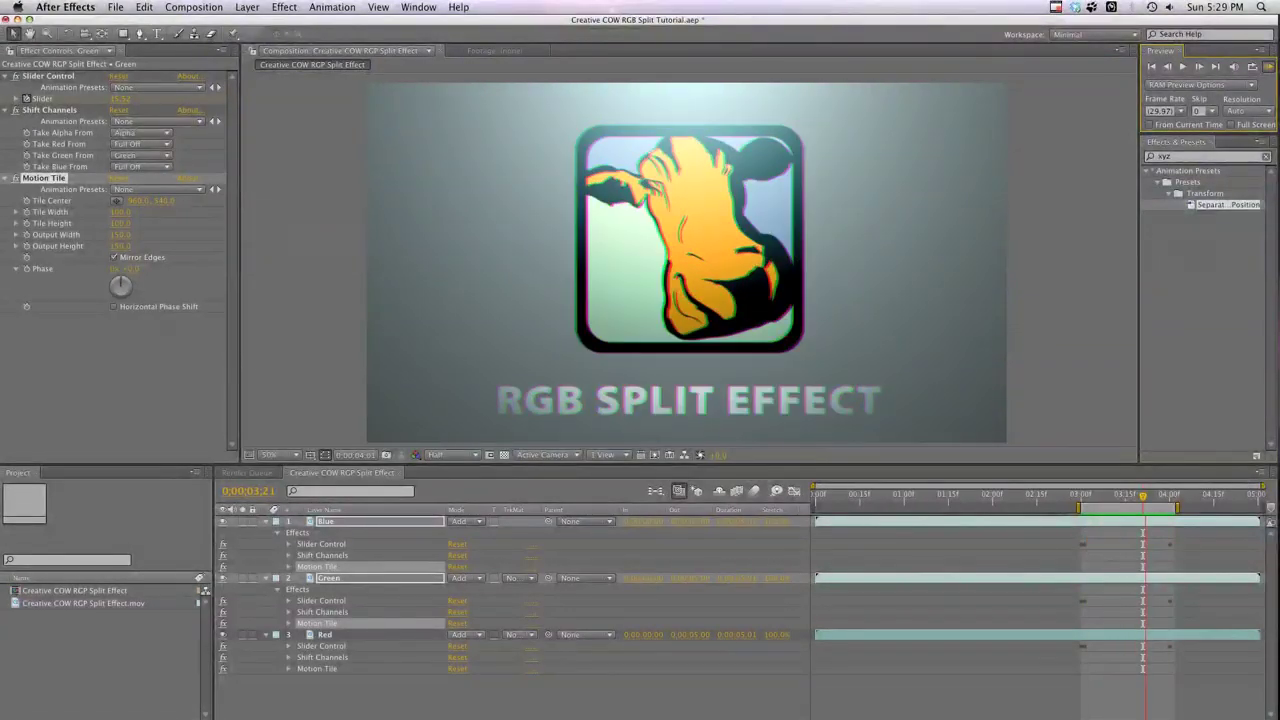
# Import CREATIVECOW.net.mov and create a new comp from the Creative COW RGP Split Effect.mov clip
pyautogui.press('space')
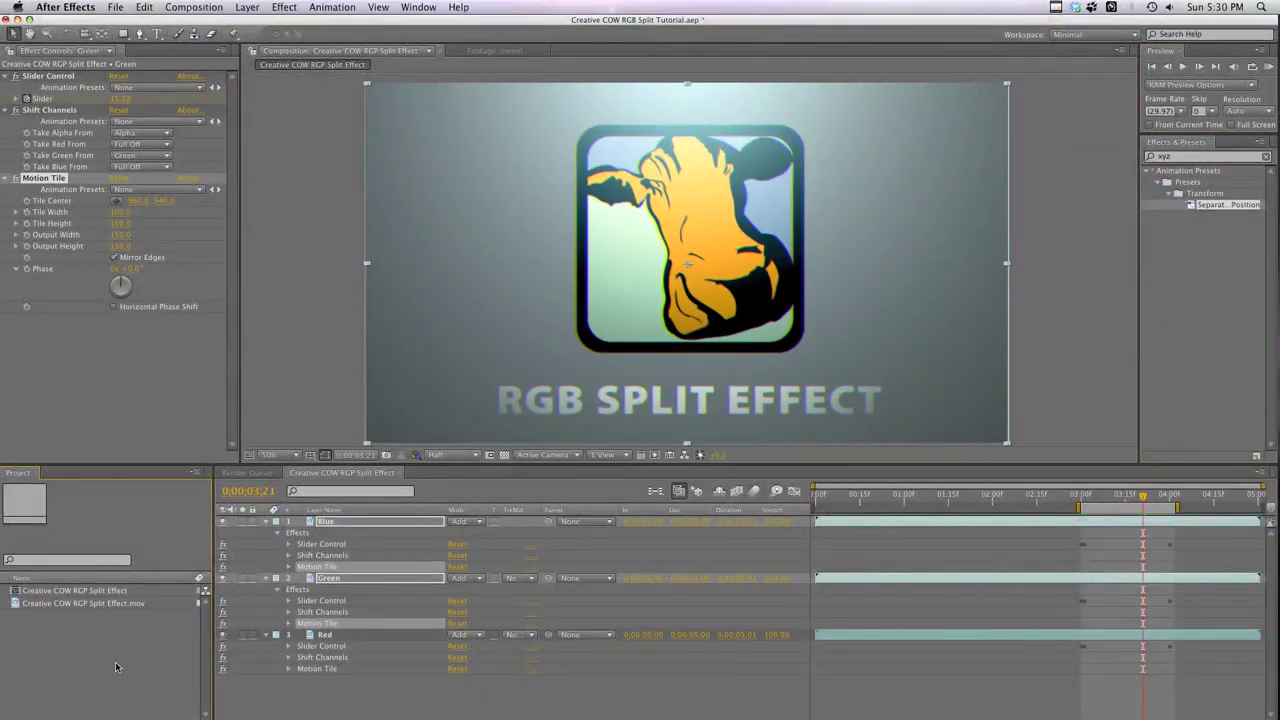
pyautogui.press('super+i')
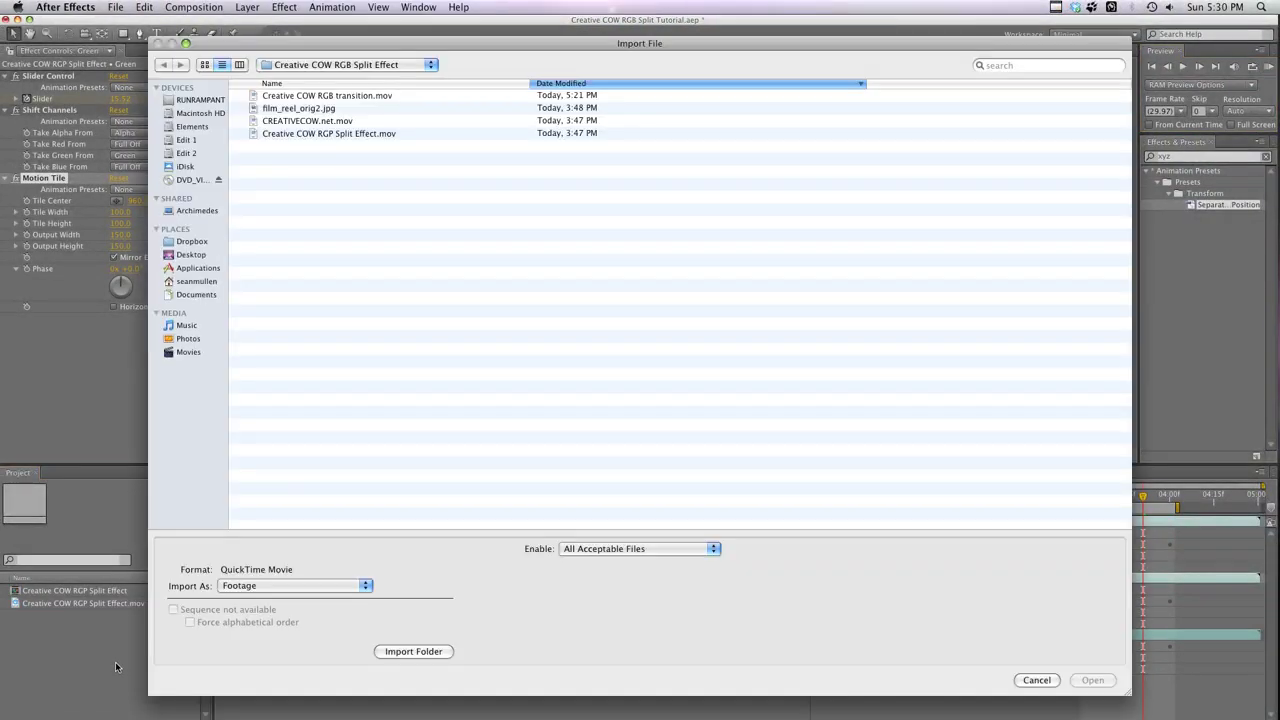
pyautogui.doubleClick(336, 121)
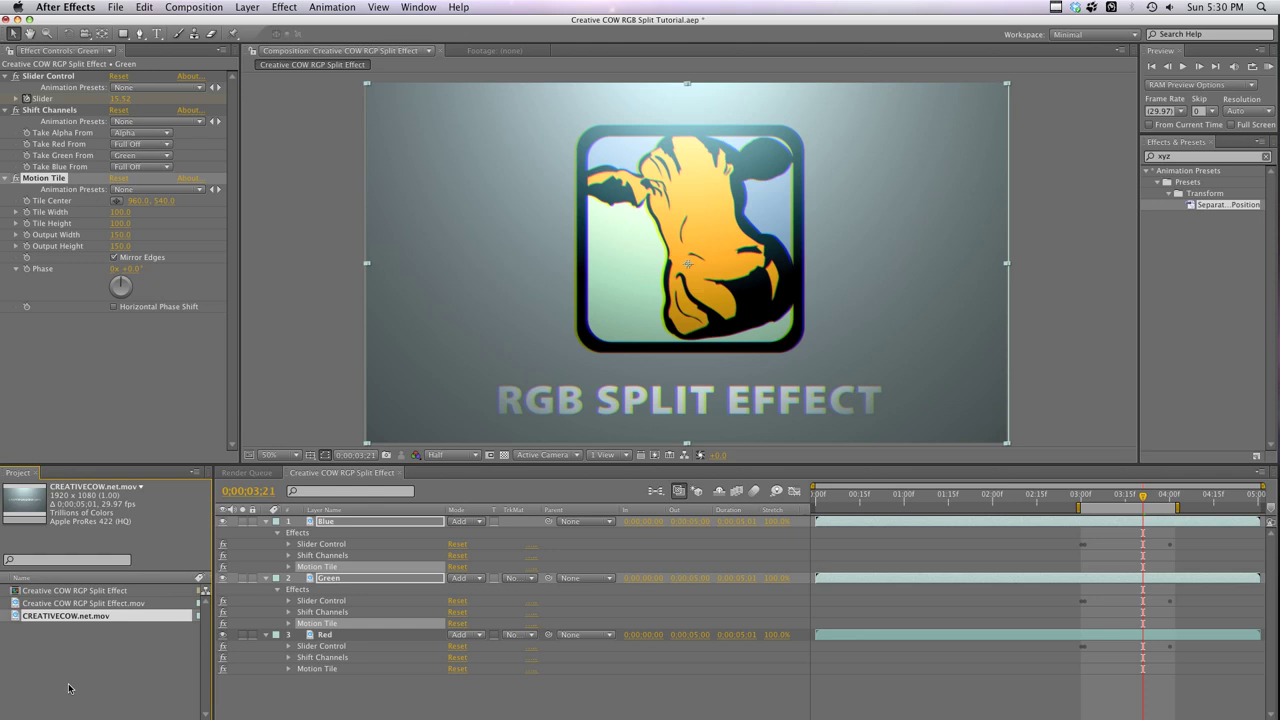
pyautogui.click(86, 604)
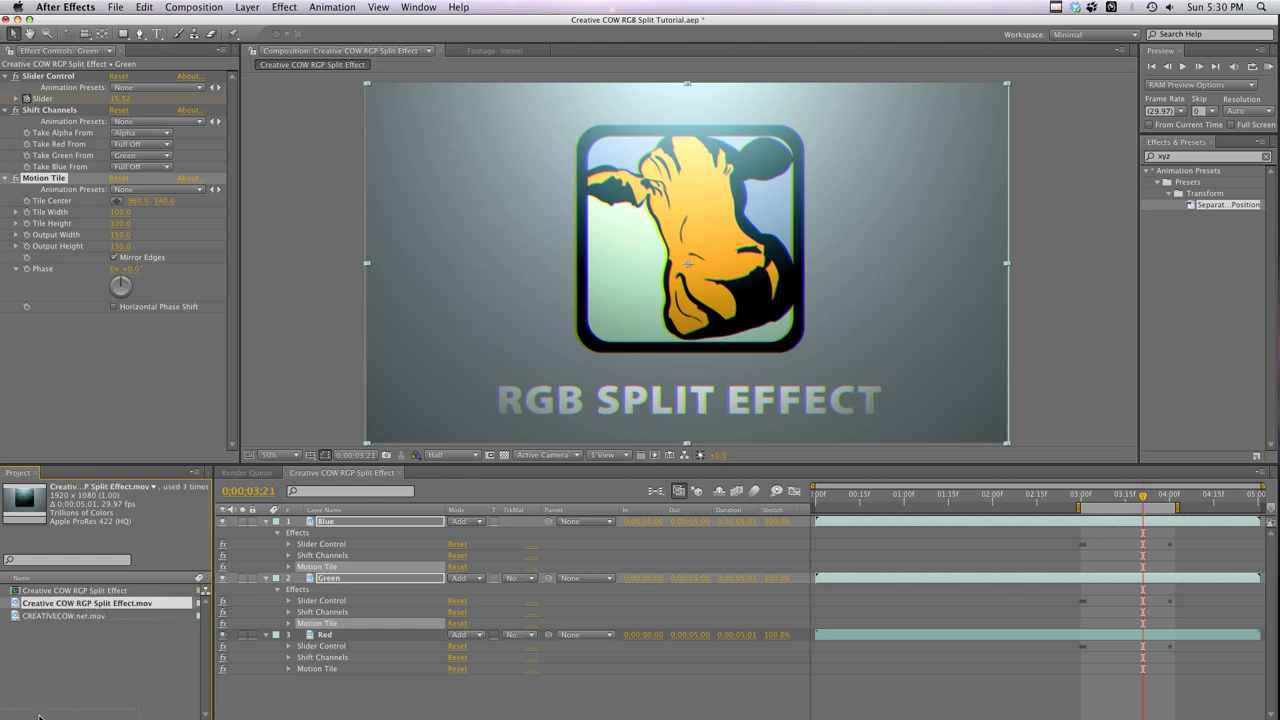
pyautogui.moveTo(93, 606); pyautogui.dragTo(47, 713)
# Set the composition duration to 0;00;10;01
pyautogui.click(416, 598)
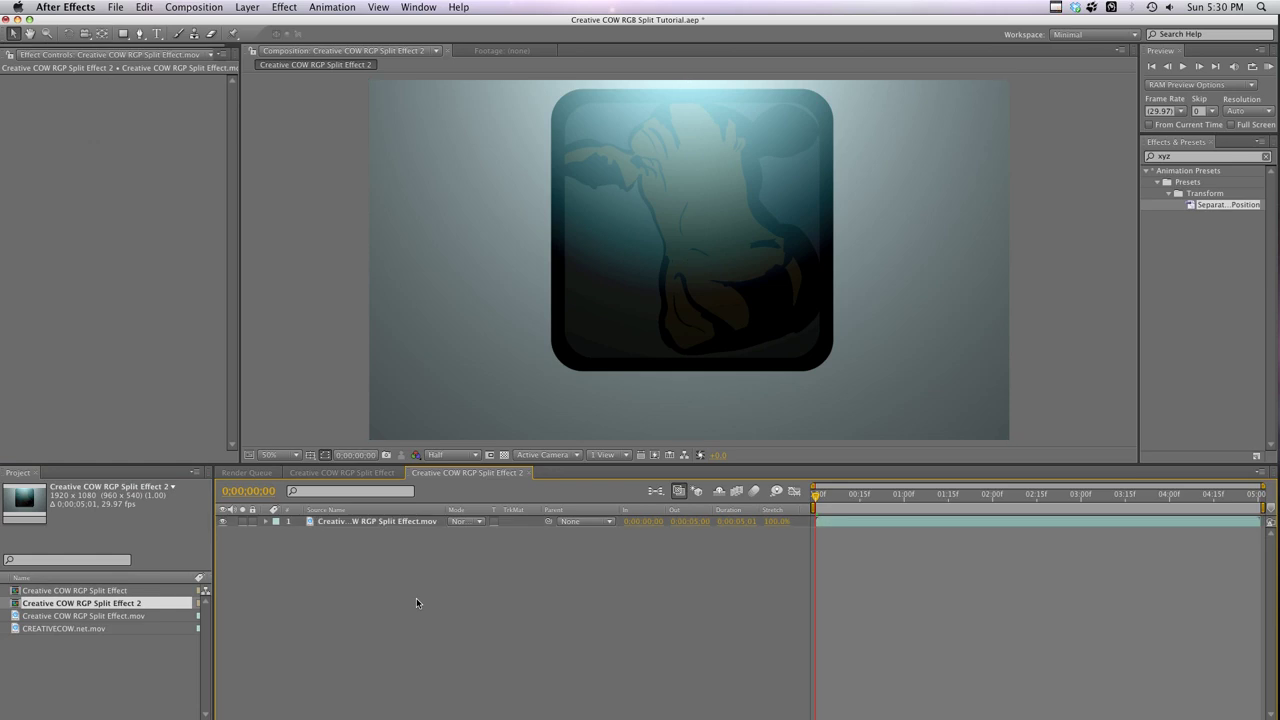
pyautogui.press('super+k')
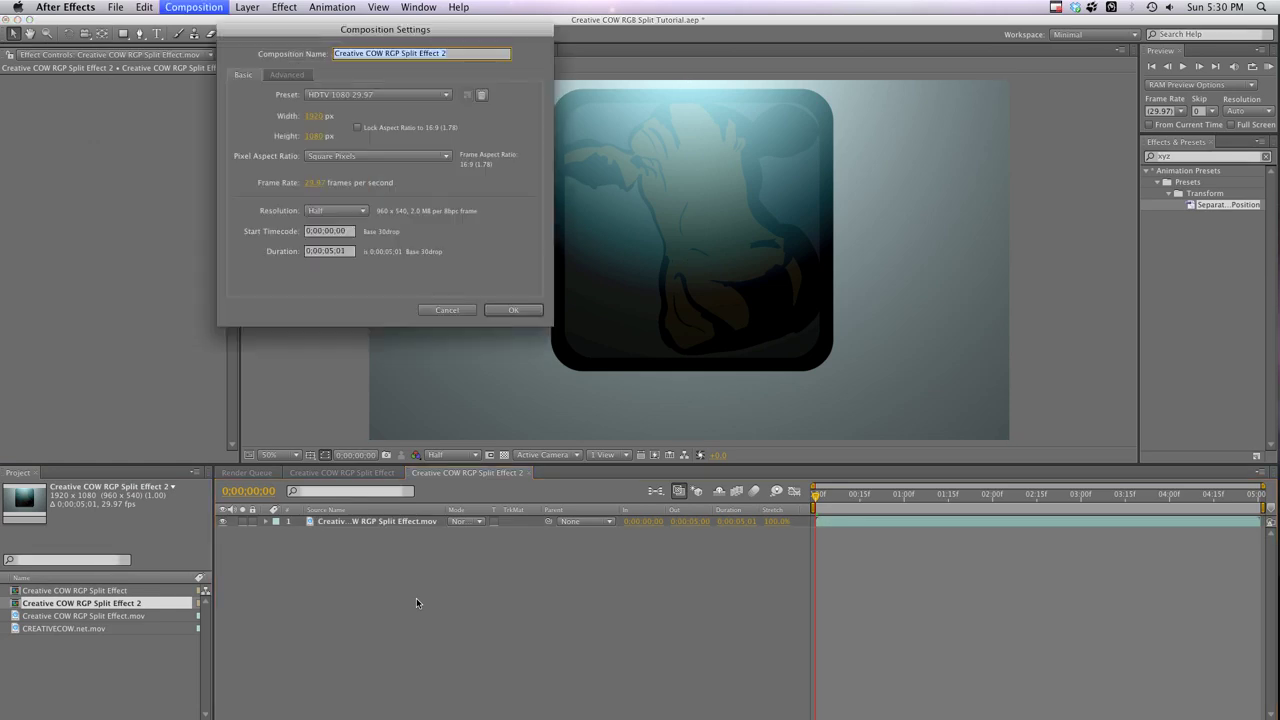
pyautogui.click(329, 250)
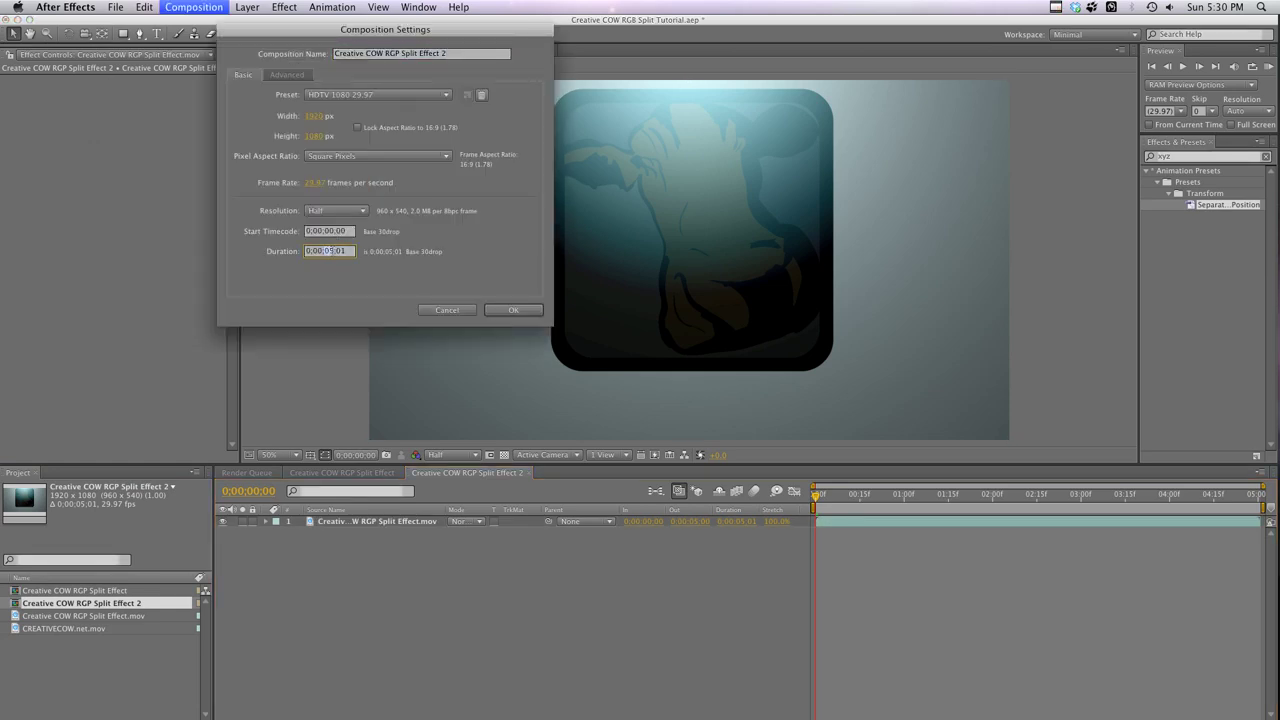
pyautogui.press('Return')
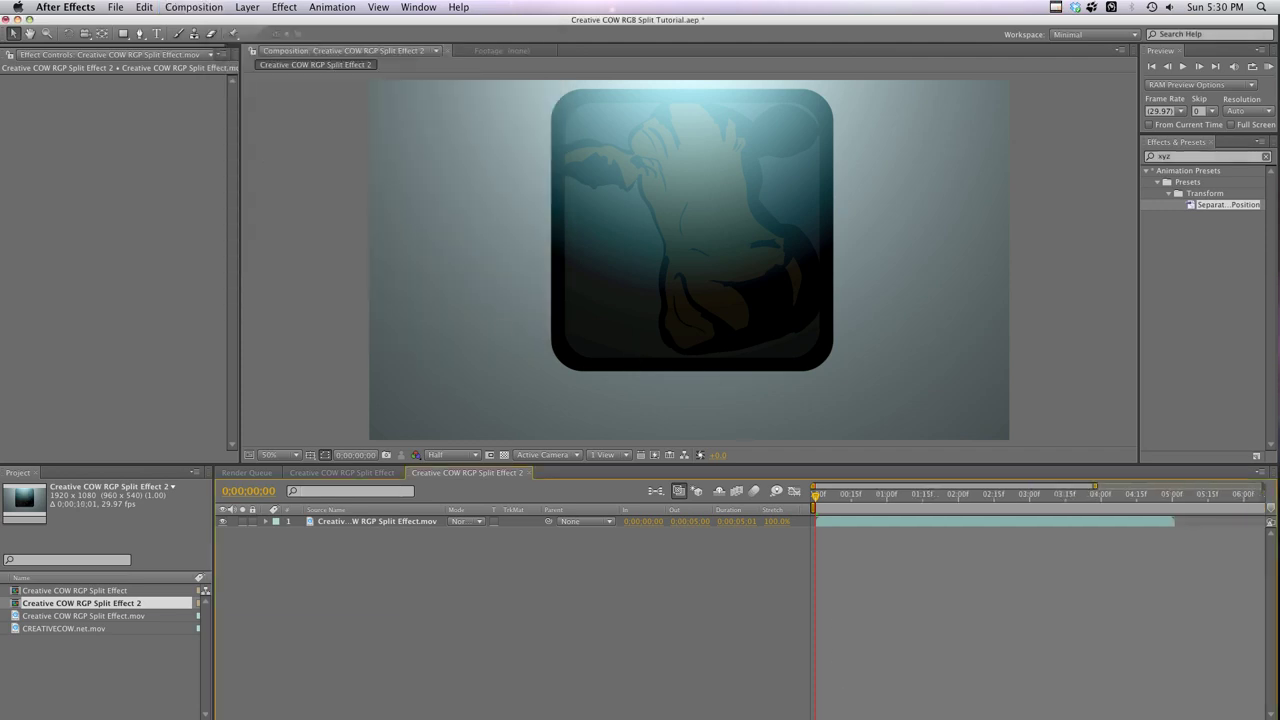
# Place CREATIVECOW.net.mov in the timeline starting at 4;00
pyautogui.click(972, 495)
pyautogui.moveTo(985, 500); pyautogui.dragTo(1007, 516)
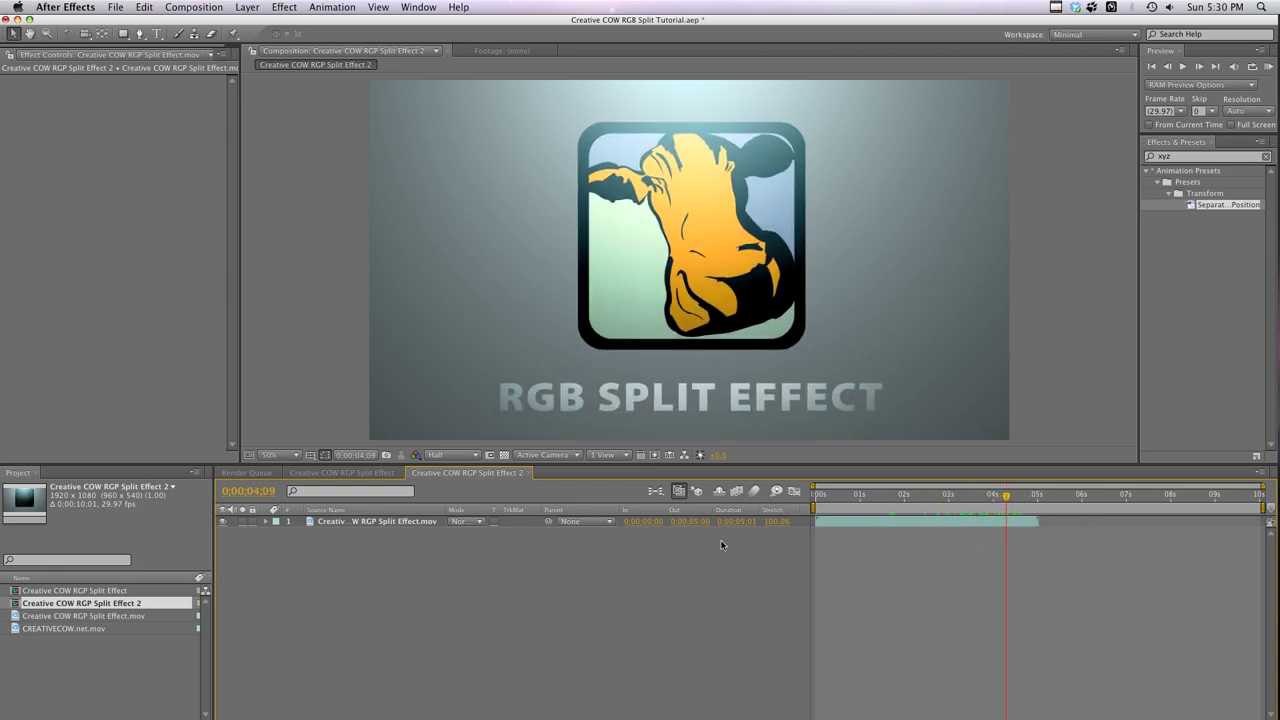
pyautogui.click(995, 497)
pyautogui.click(993, 497)
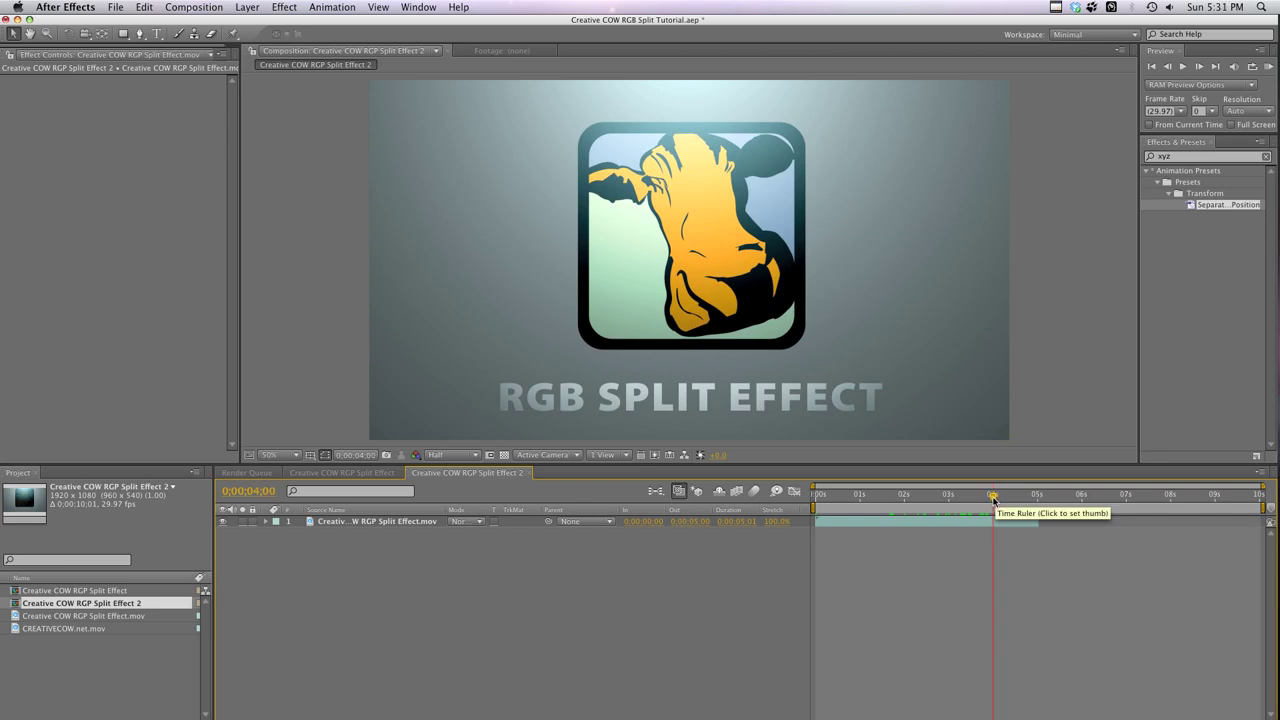
pyautogui.click(69, 628)
pyautogui.moveTo(69, 628); pyautogui.dragTo(385, 519)
pyautogui.moveTo(866, 520); pyautogui.dragTo(1032, 541)
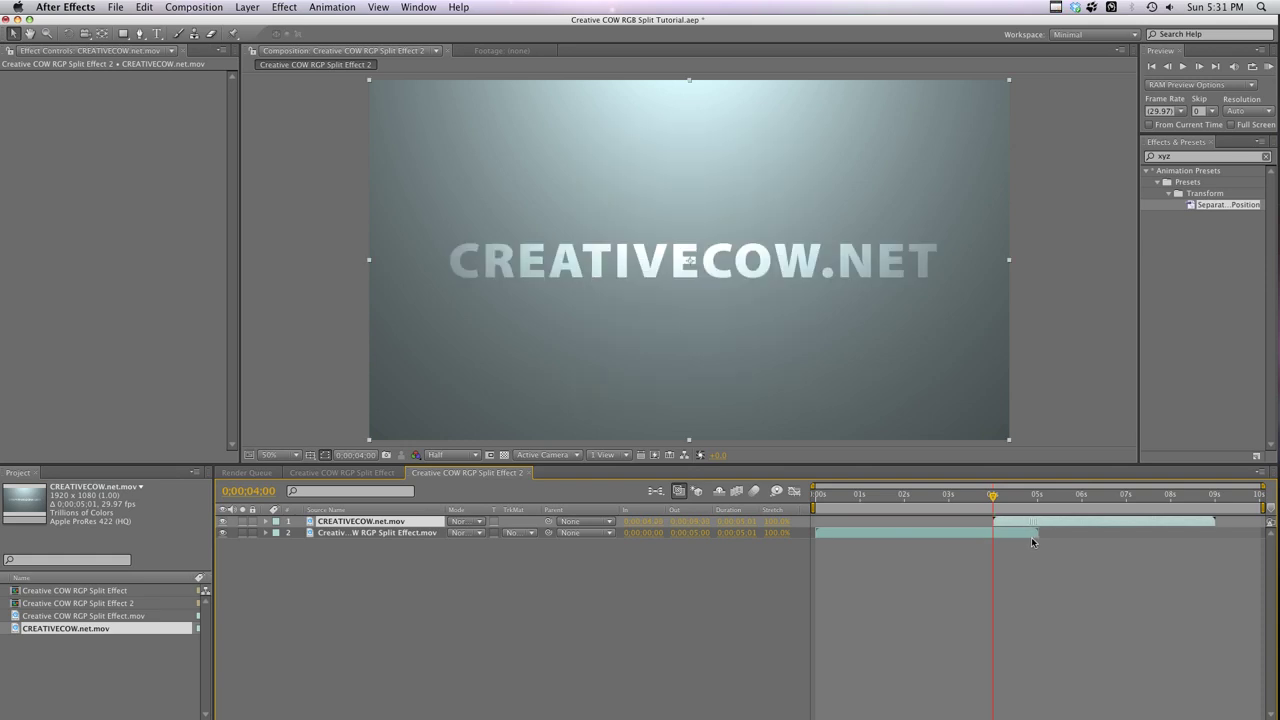
# Pre-compose the CREATIVECOW.net.mov and split-effect layers into Pre-comp 1
pyautogui.click(354, 608)
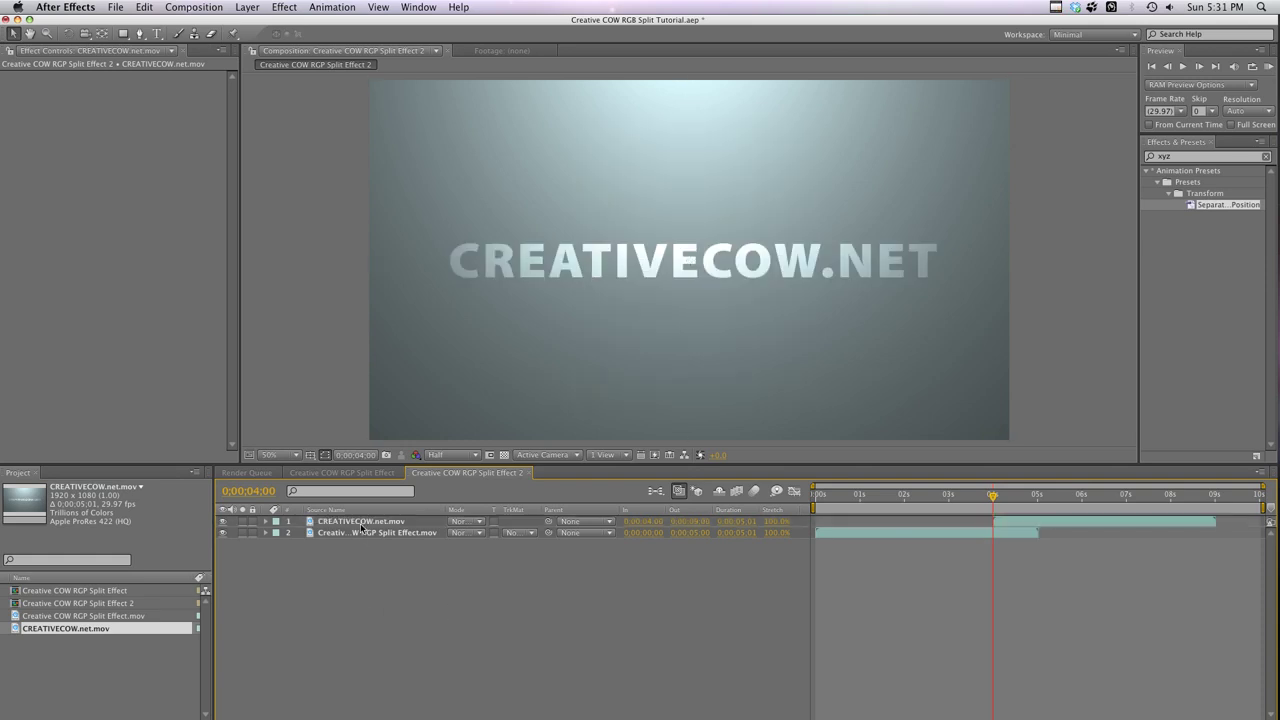
pyautogui.click(362, 522)
pyautogui.keyDown('shift'); pyautogui.click(360, 533); pyautogui.keyUp('shift')
pyautogui.click(247, 7)
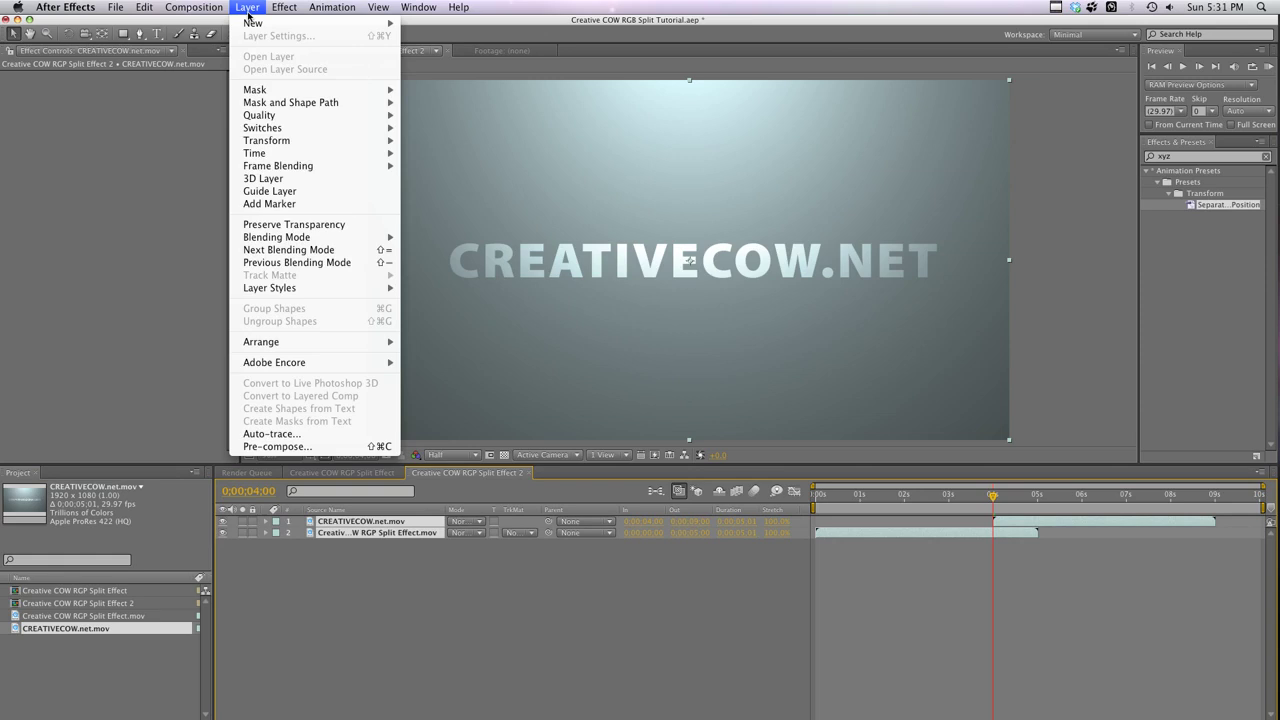
pyautogui.click(277, 446)
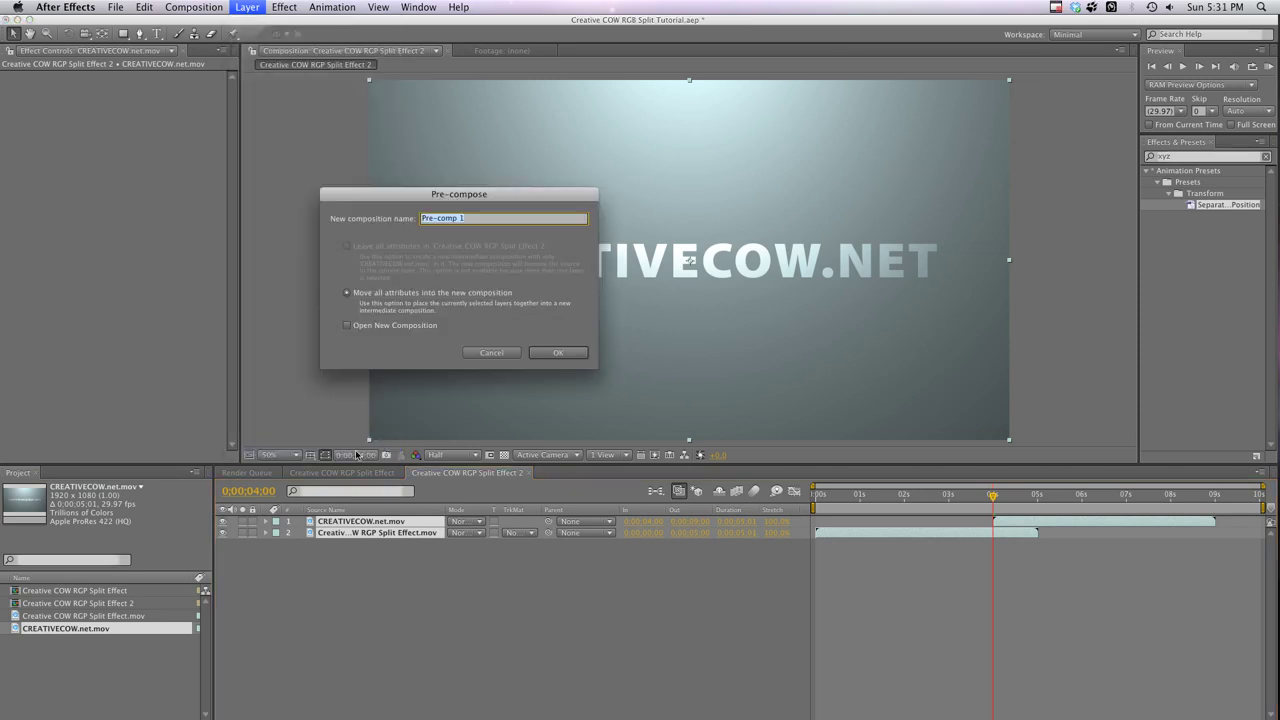
pyautogui.click(558, 353)
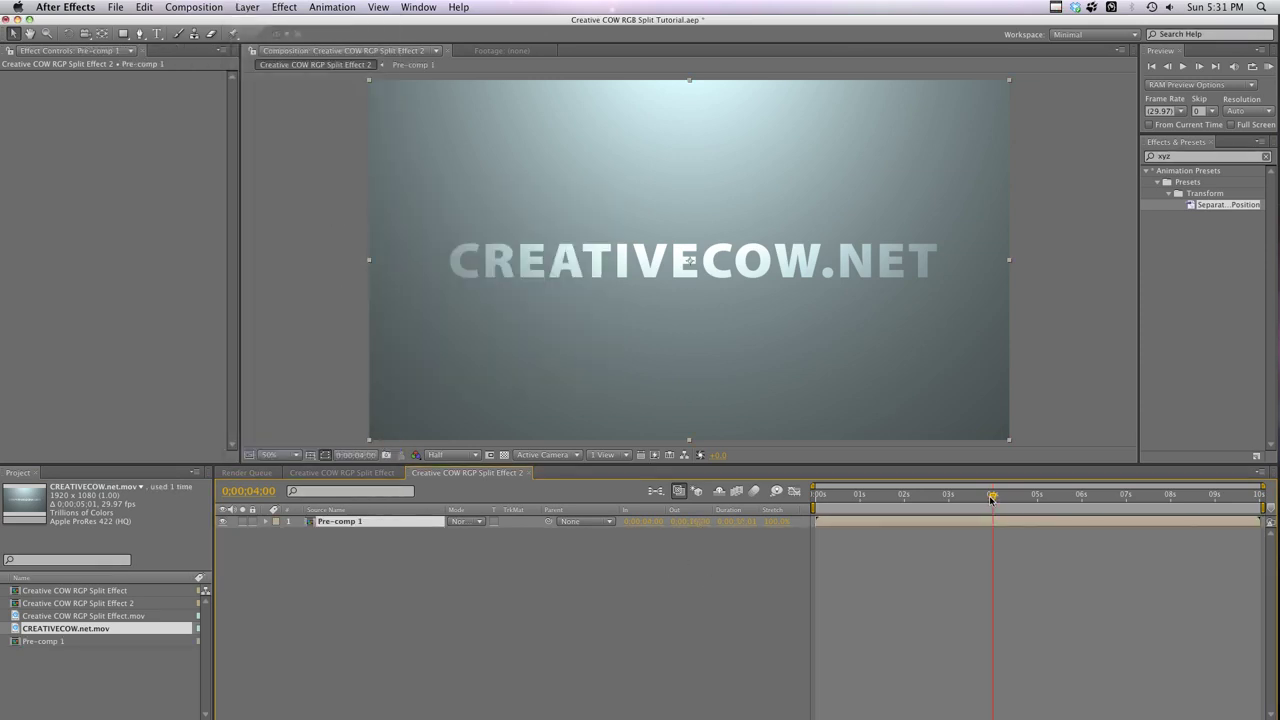
# Go to frame 3;29, just before the cut, and select Pre-comp 1
pyautogui.moveTo(994, 496)
pyautogui.mouseDown()
pyautogui.moveTo(972, 498)
pyautogui.moveTo(994, 505)
pyautogui.mouseUp()
pyautogui.click(549, 572)
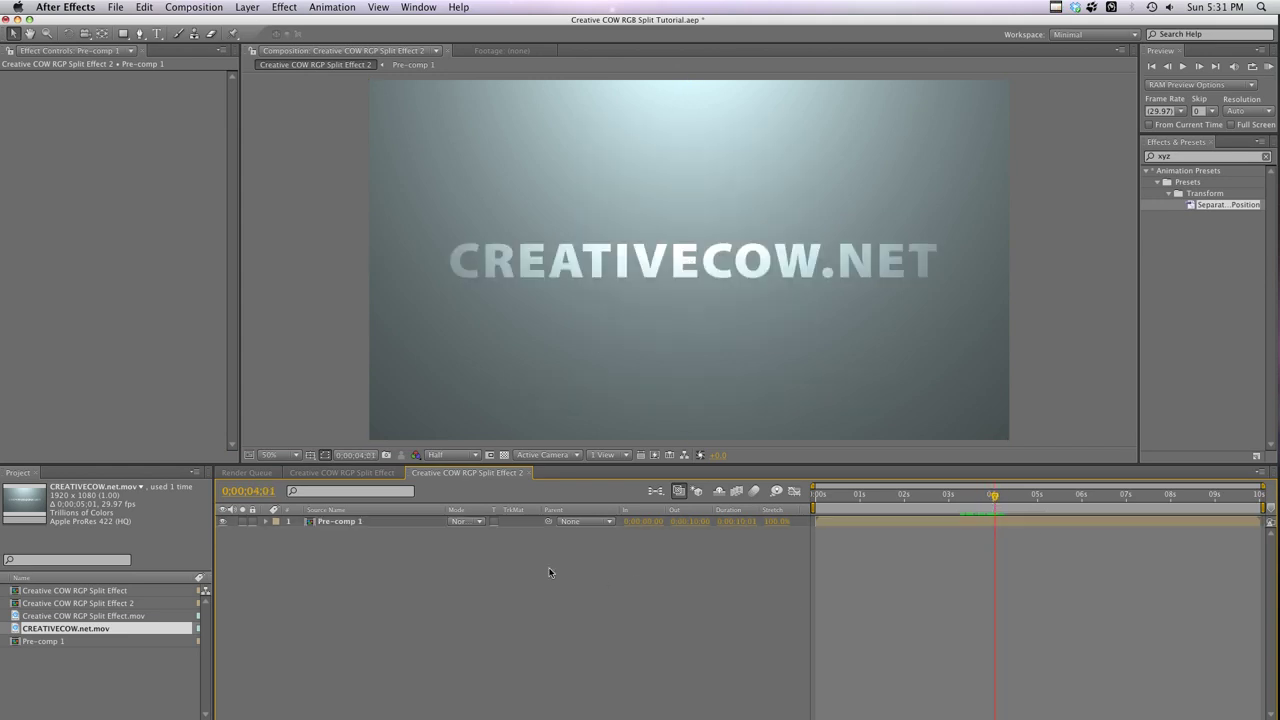
pyautogui.press('pageup')
pyautogui.press('pageup')
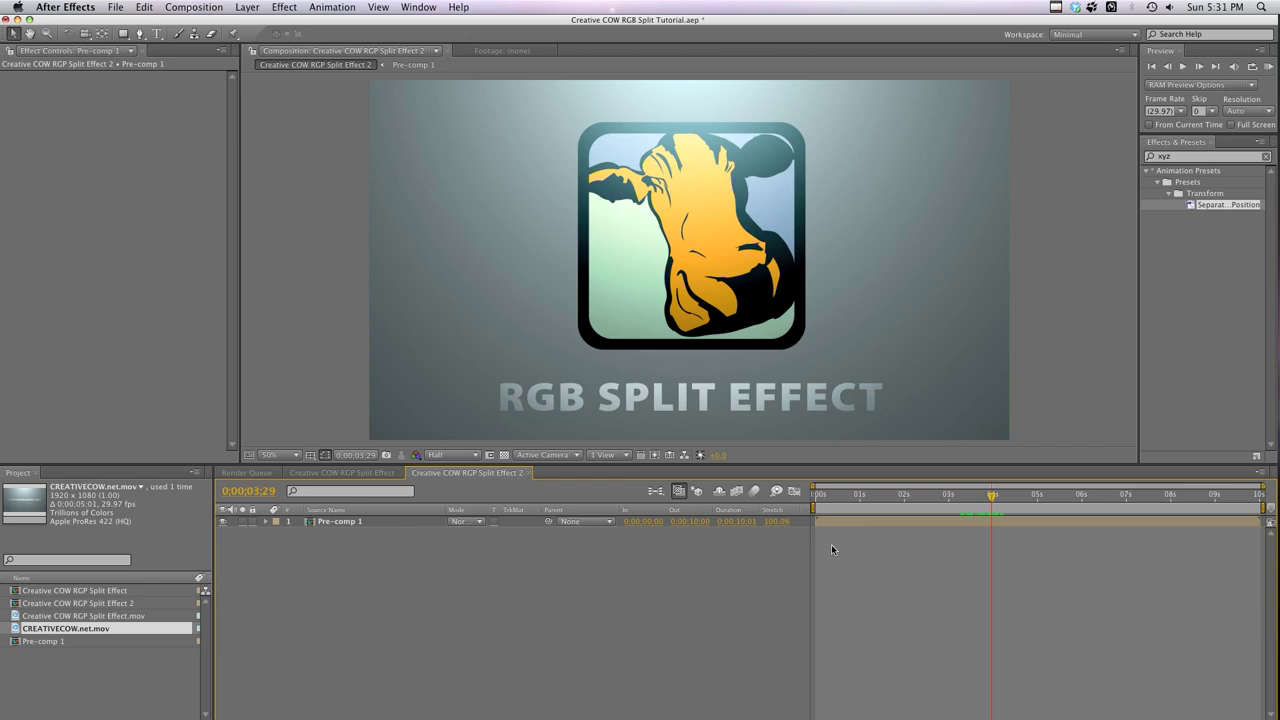
pyautogui.click(337, 522)
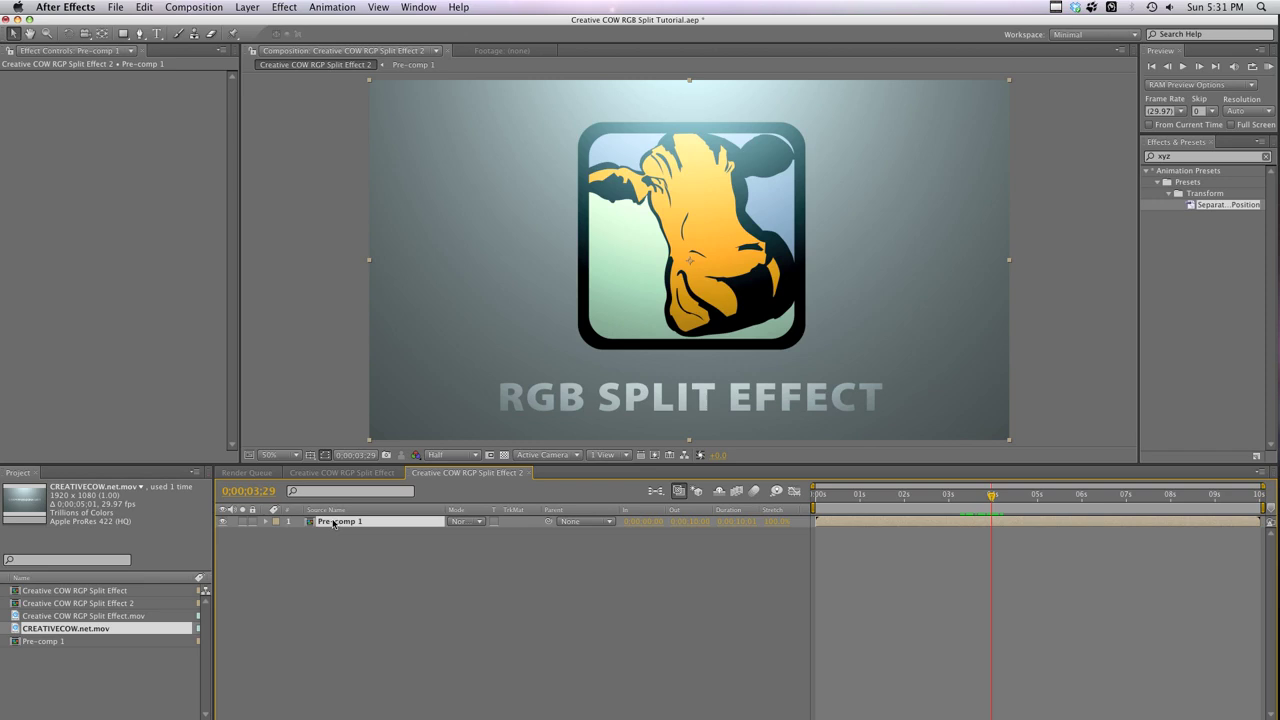
# Apply the Separate XYZ Position preset to Pre-comp 1 and expand its X, Y and Z Position properties
pyautogui.click(1190, 159)
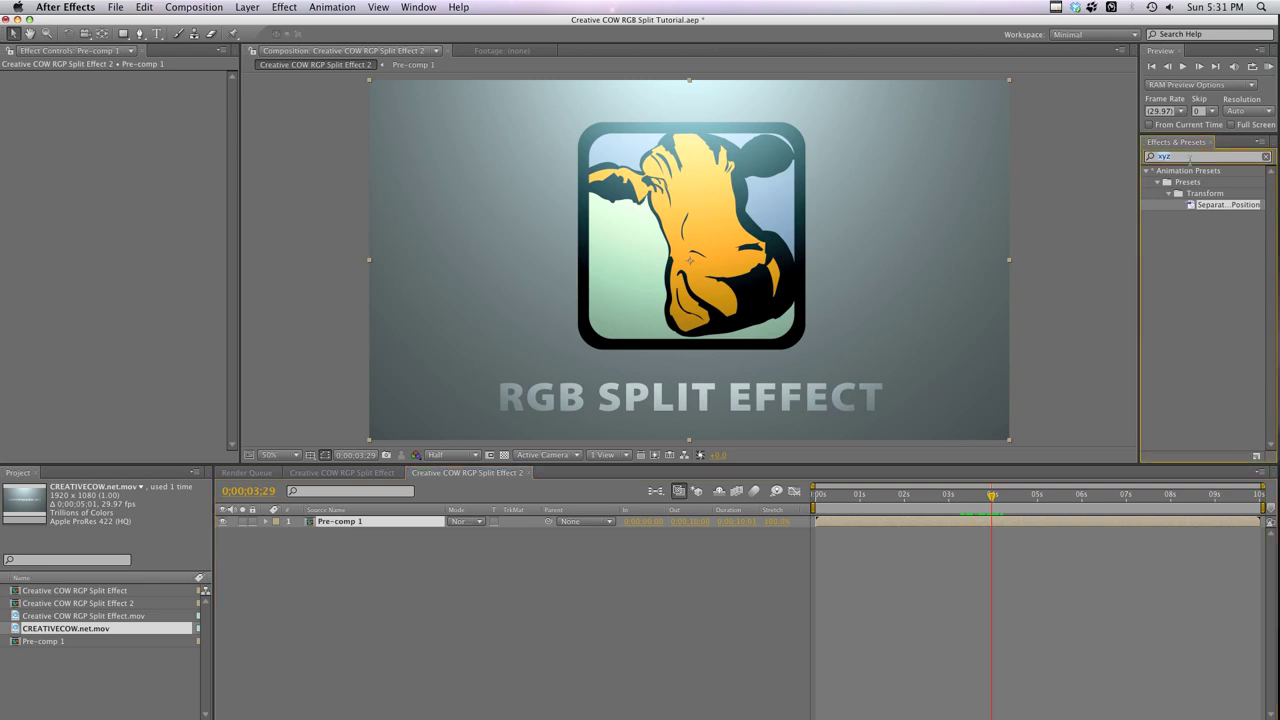
pyautogui.write('xyz')
pyautogui.moveTo(1193, 206); pyautogui.dragTo(324, 526)
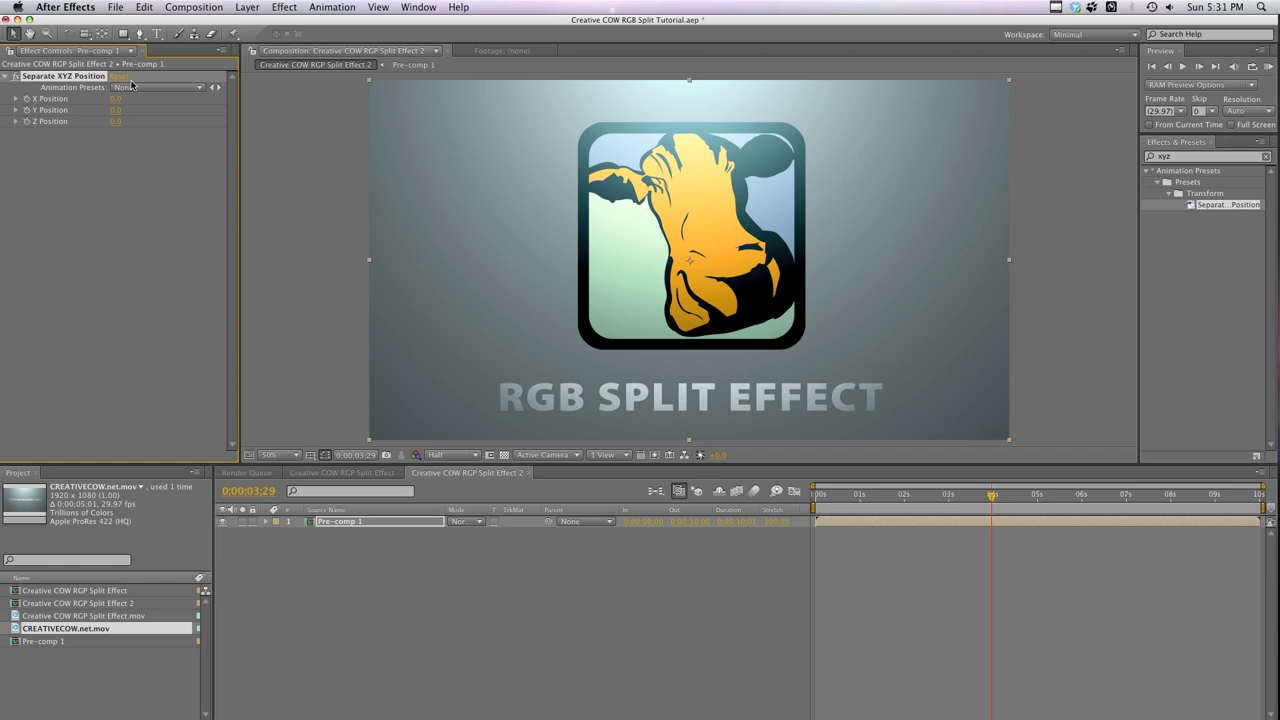
pyautogui.click(340, 523)
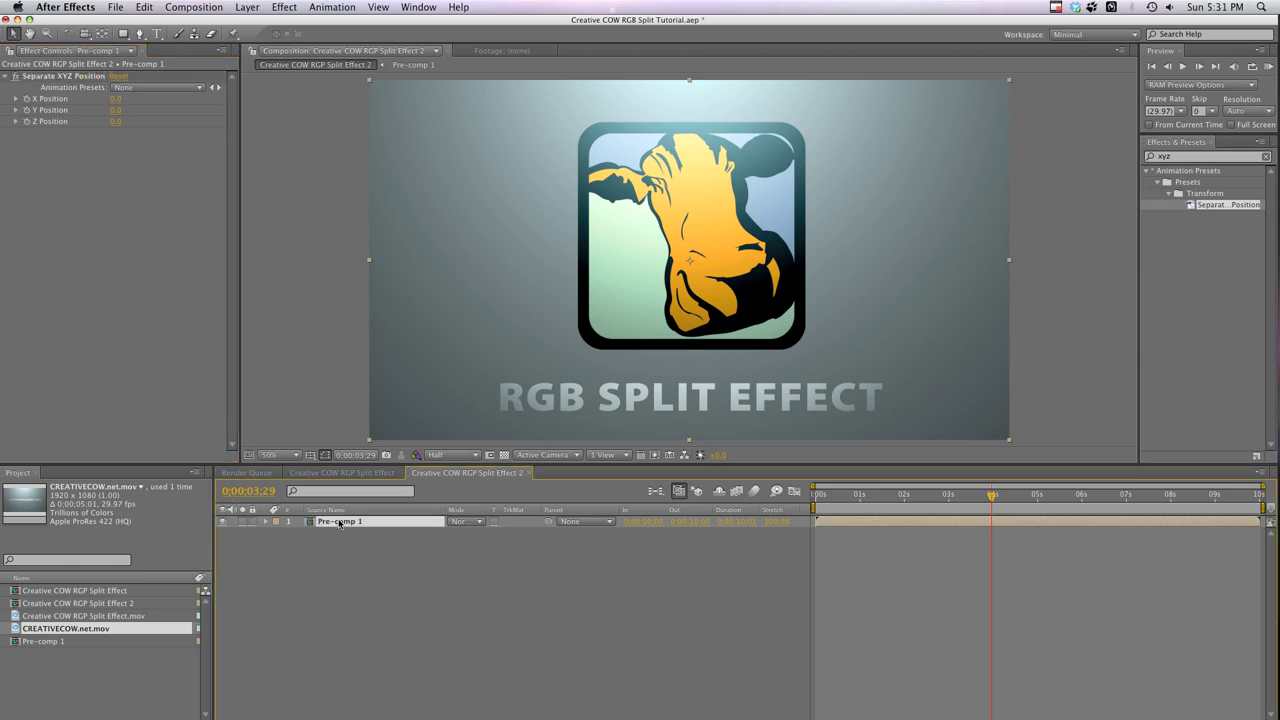
pyautogui.click(274, 522)
pyautogui.click(288, 533)
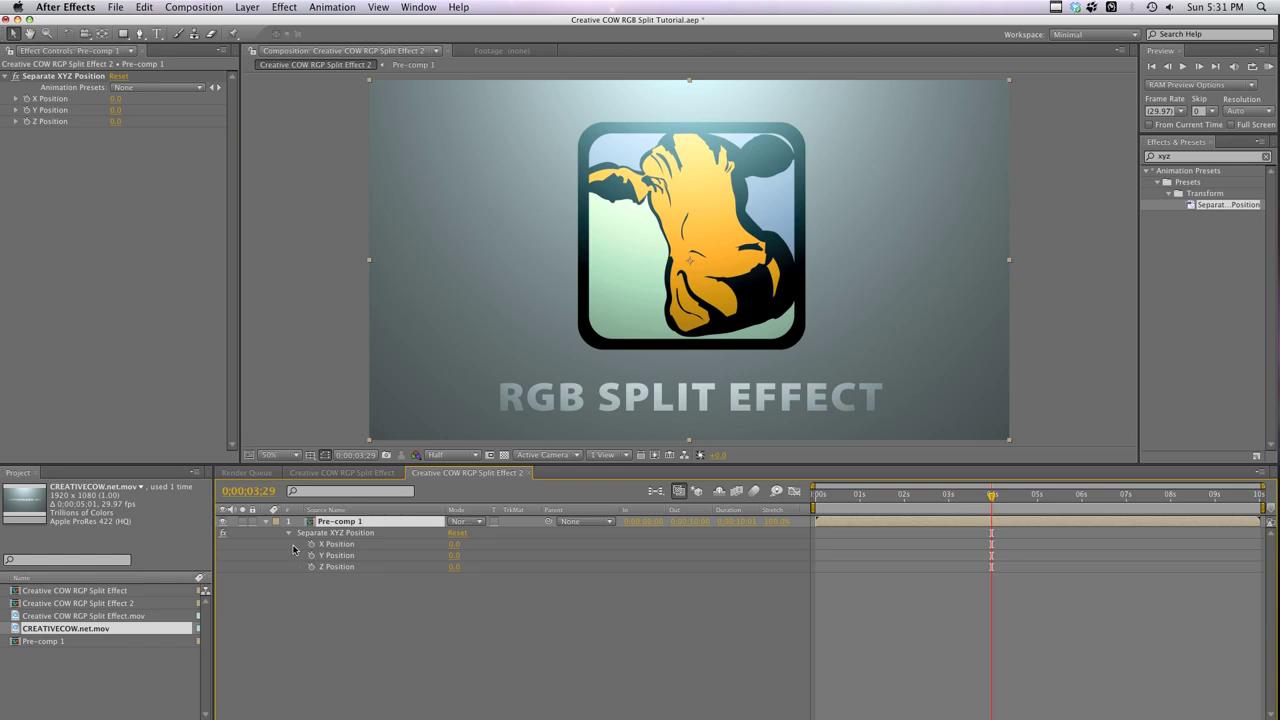
# Add a Slider Control from Expression Controls to Pre-comp 1
pyautogui.click(284, 7)
pyautogui.moveTo(312, 238)
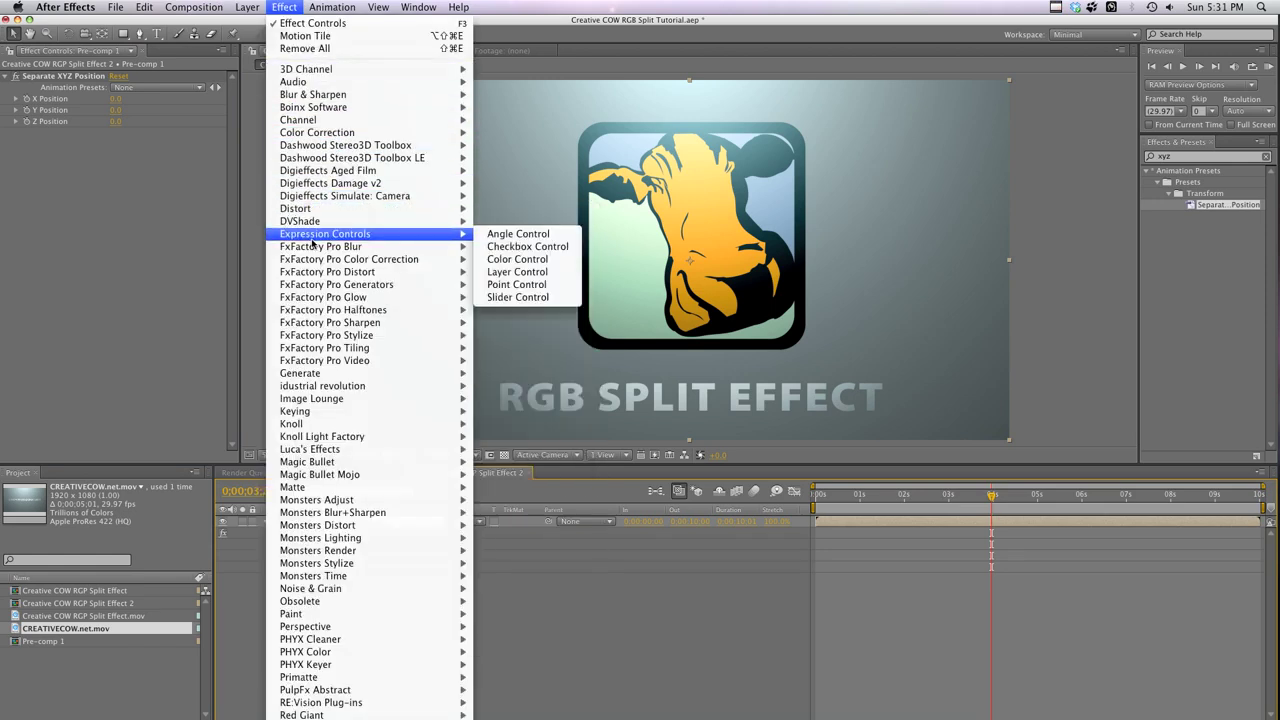
pyautogui.click(517, 297)
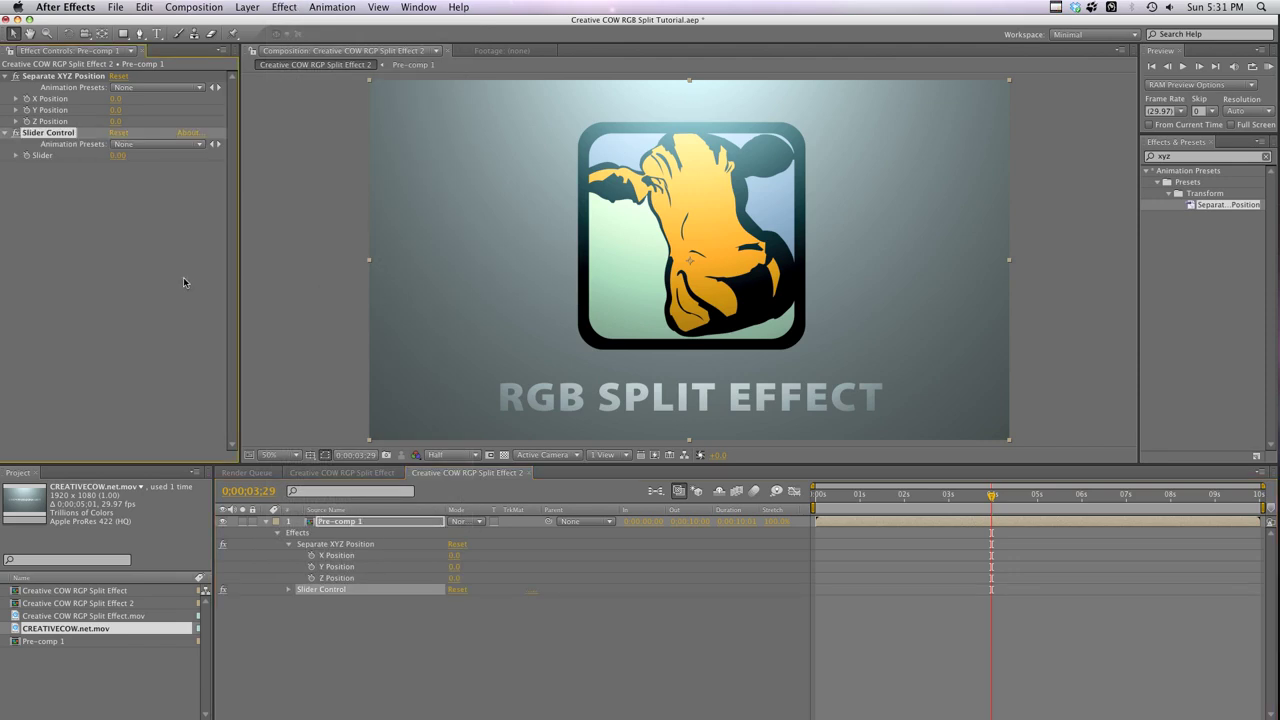
# Give X Position the expression wiggle(5,effect("Slider Control")("Slider")), leaving the Slider at 0
pyautogui.click(296, 598)
pyautogui.click(334, 545)
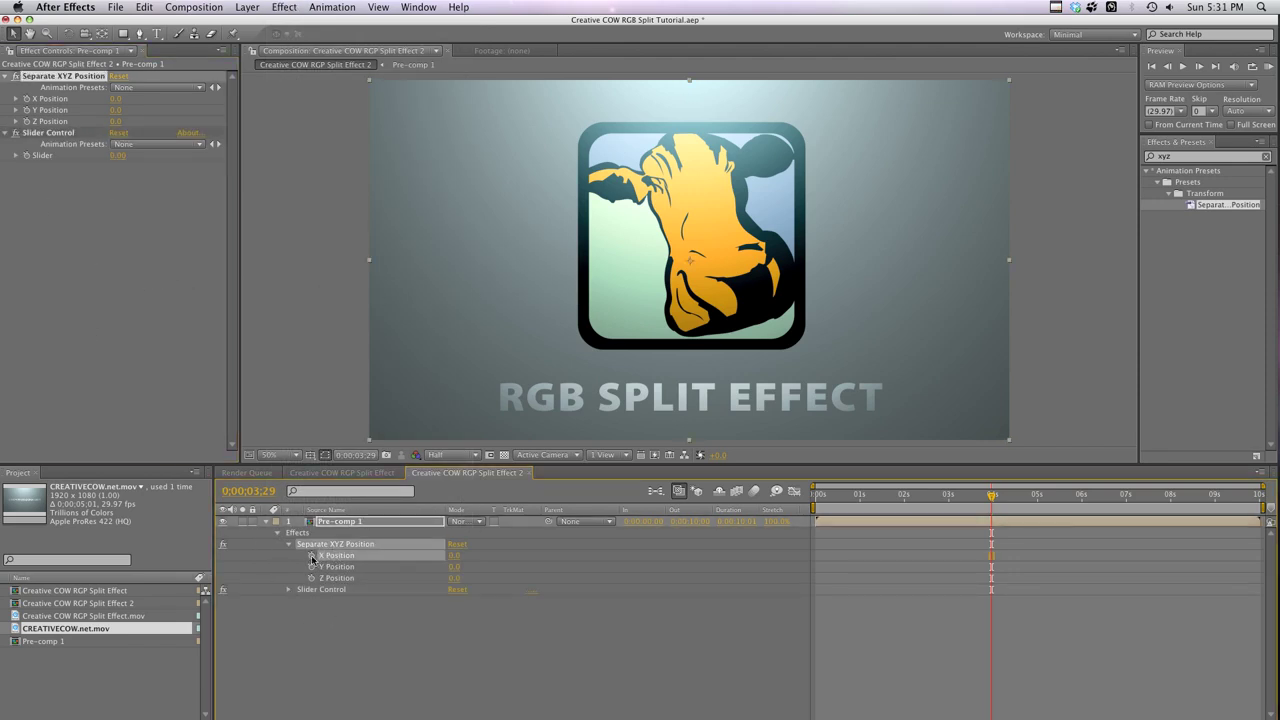
pyautogui.keyDown('alt'); pyautogui.click(311, 556); pyautogui.keyUp('alt')
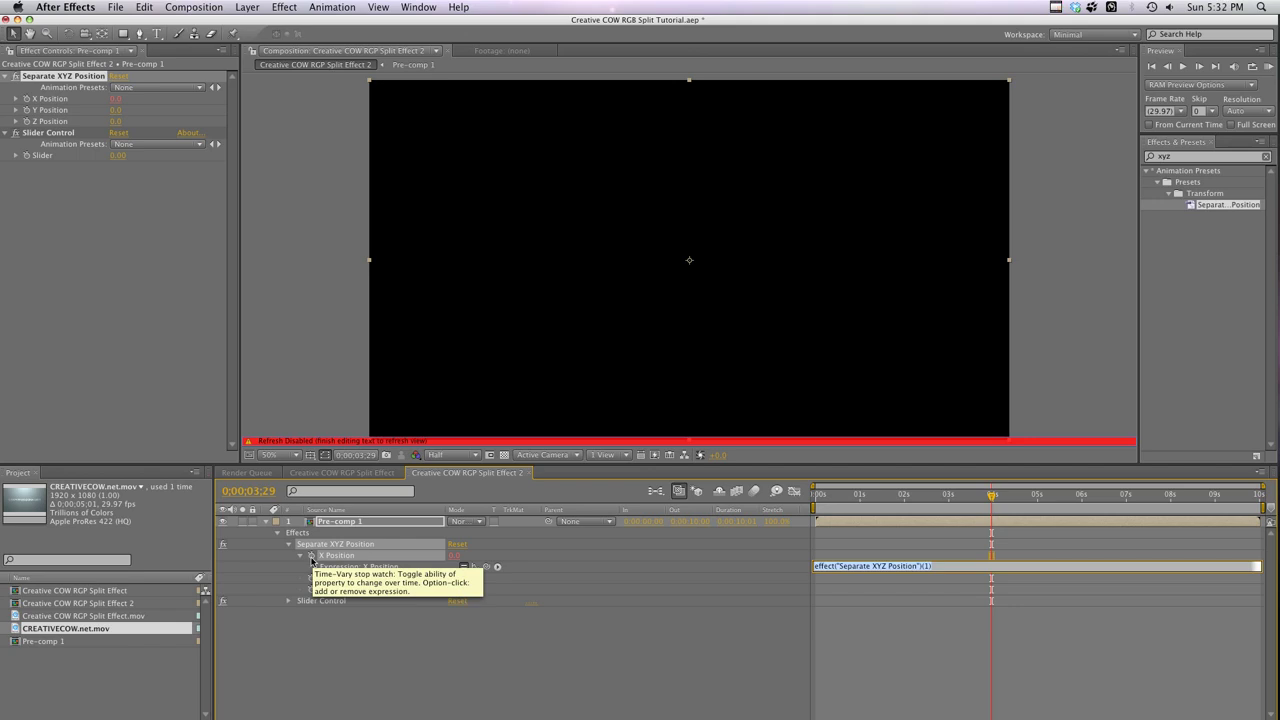
pyautogui.write('wiggle(5,')
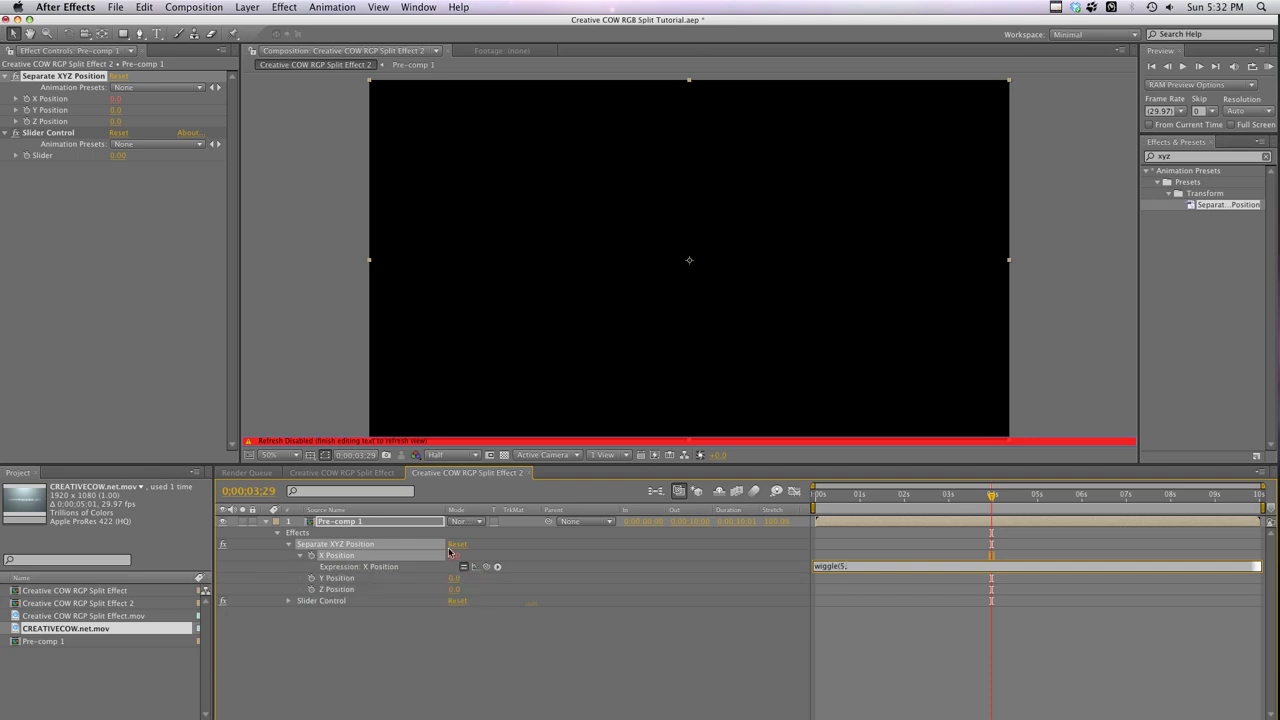
pyautogui.moveTo(486, 567); pyautogui.dragTo(40, 157)
pyautogui.click(551, 662)
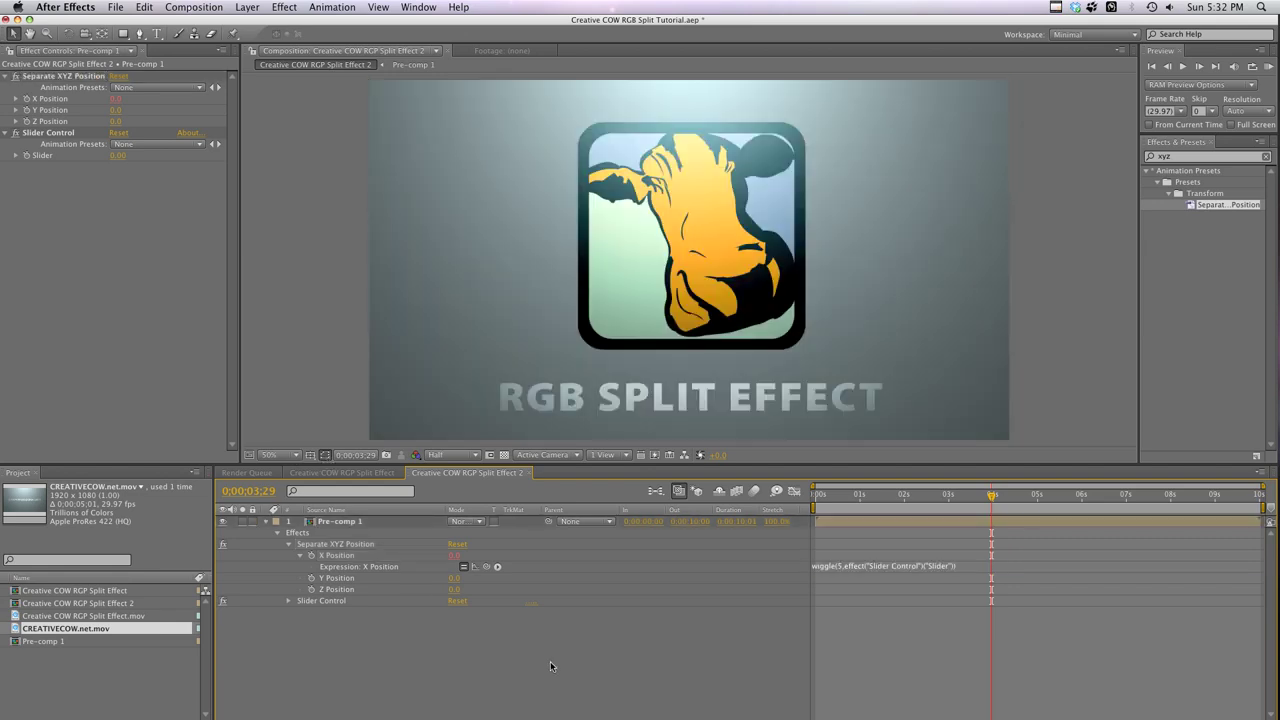
pyautogui.moveTo(124, 156)
pyautogui.mouseDown()
pyautogui.moveTo(183, 160)
pyautogui.moveTo(49, 172)
pyautogui.moveTo(302, 177)
pyautogui.moveTo(119, 181)
pyautogui.mouseUp()
pyautogui.hotkey('ctrl', 'z')
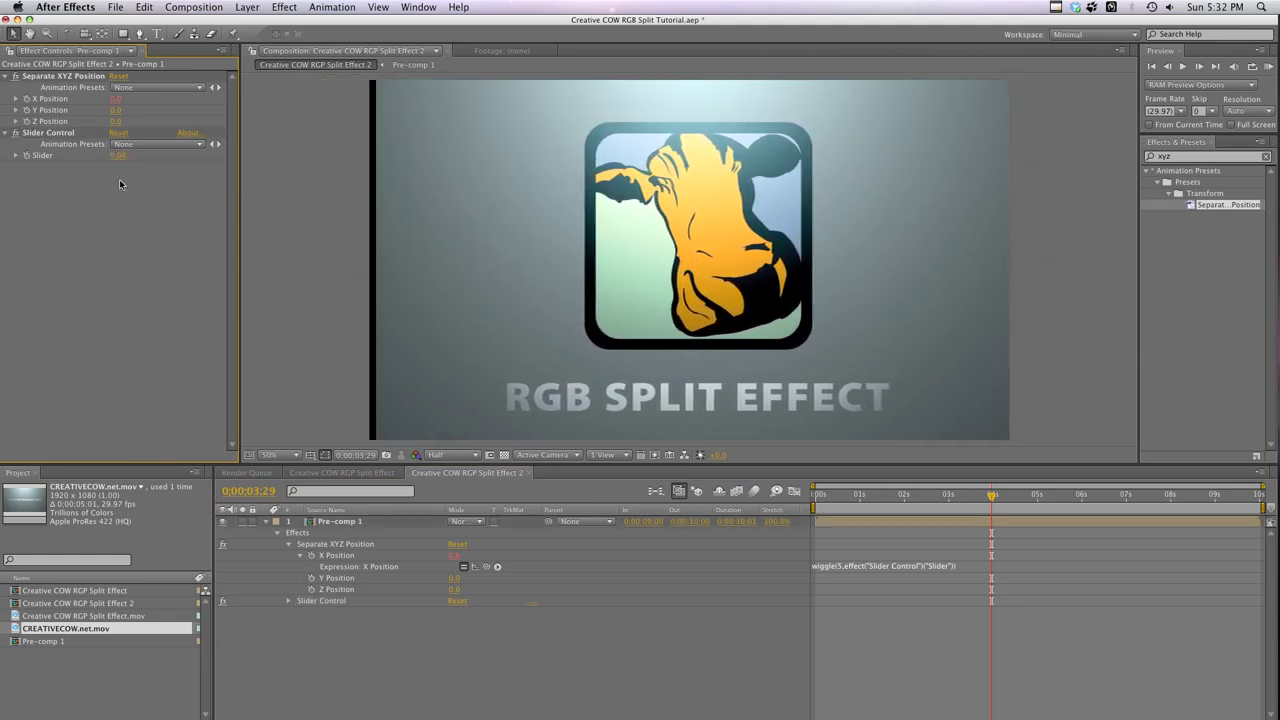
pyautogui.click(360, 521)
# Keyframe the Slider at 0 at 3;15, about 464 near 4;00, and 0 at 4;10
pyautogui.press('e')
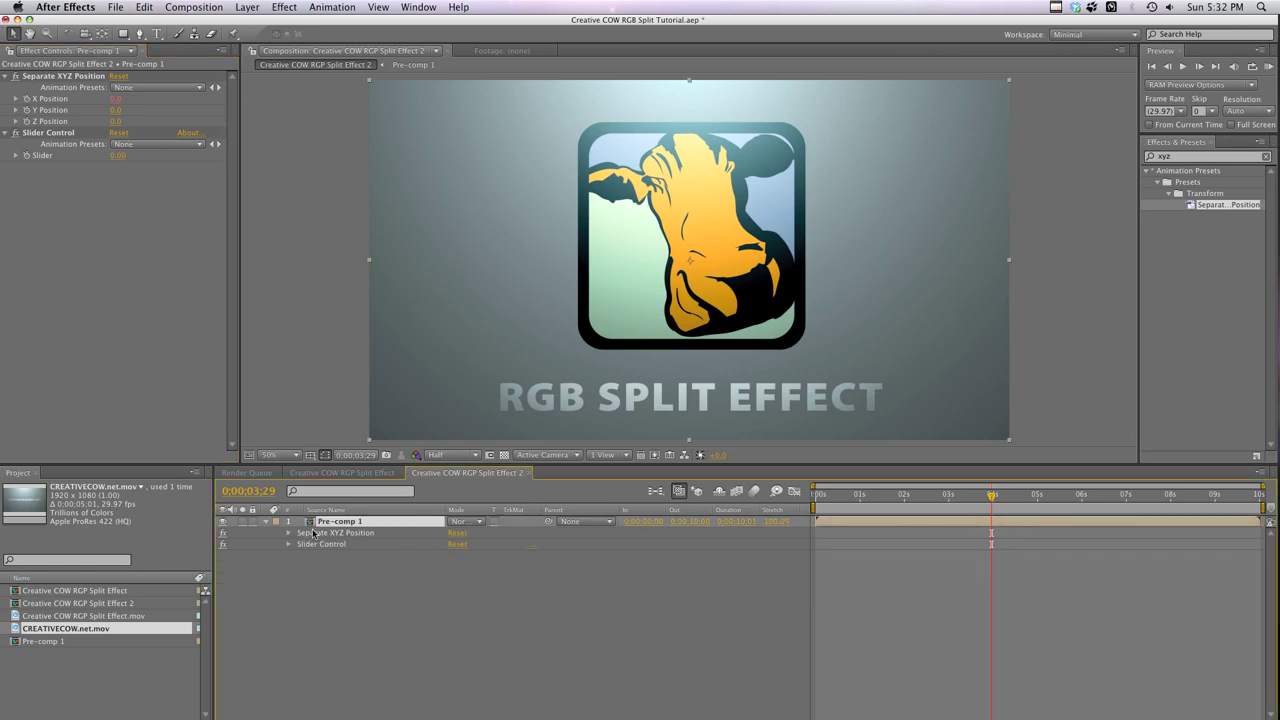
pyautogui.click(289, 545)
pyautogui.click(334, 558)
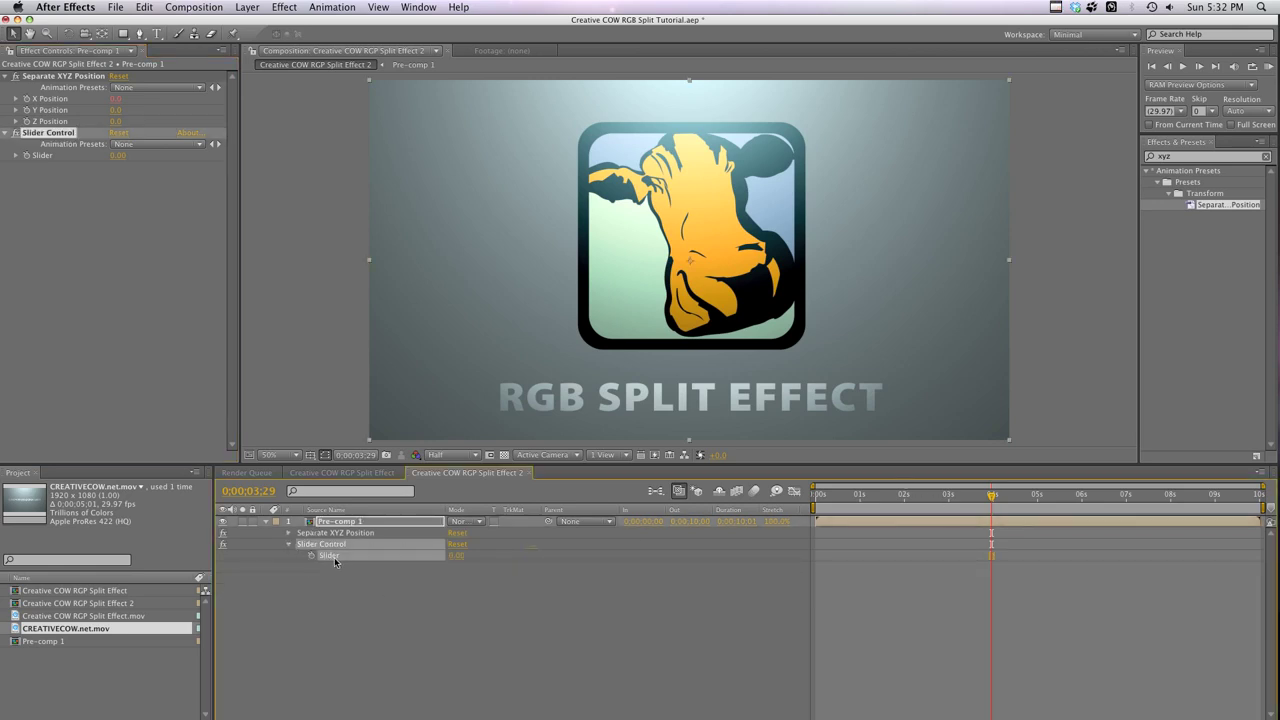
pyautogui.click(971, 500)
pyautogui.click(972, 502)
pyautogui.click(312, 556)
pyautogui.click(993, 506)
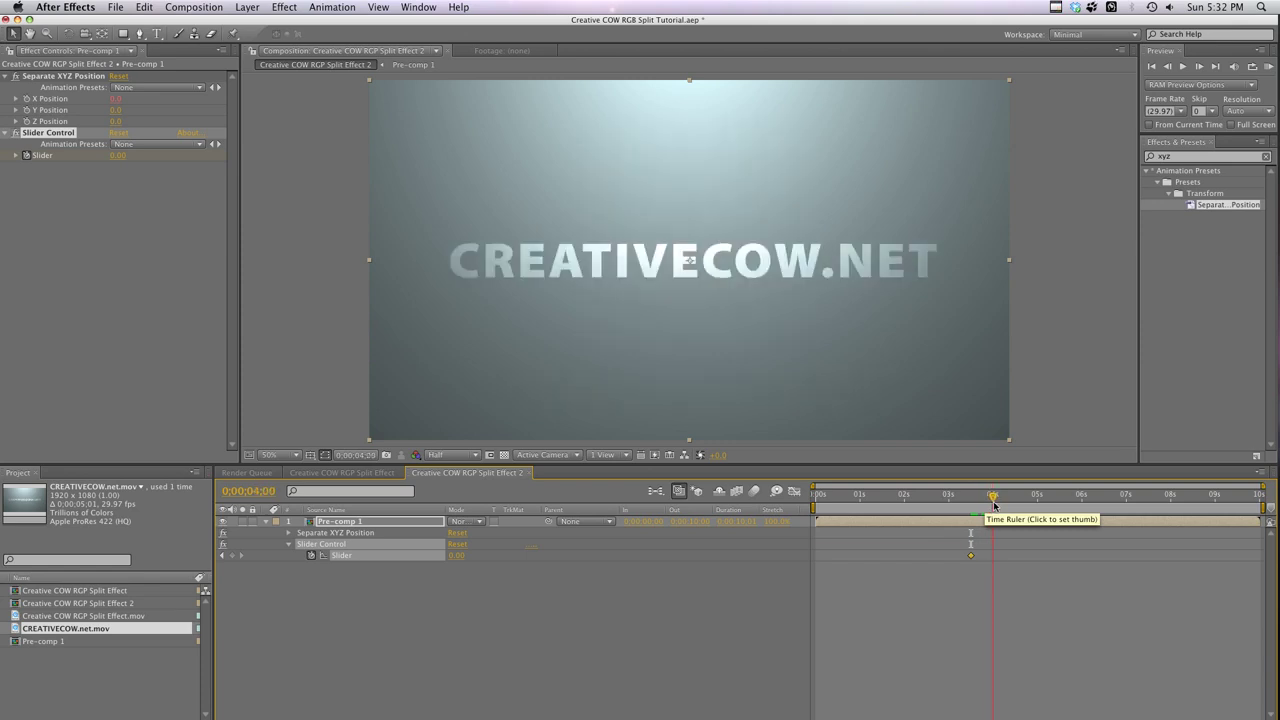
pyautogui.moveTo(995, 506); pyautogui.dragTo(993, 505)
pyautogui.moveTo(460, 557); pyautogui.dragTo(776, 563)
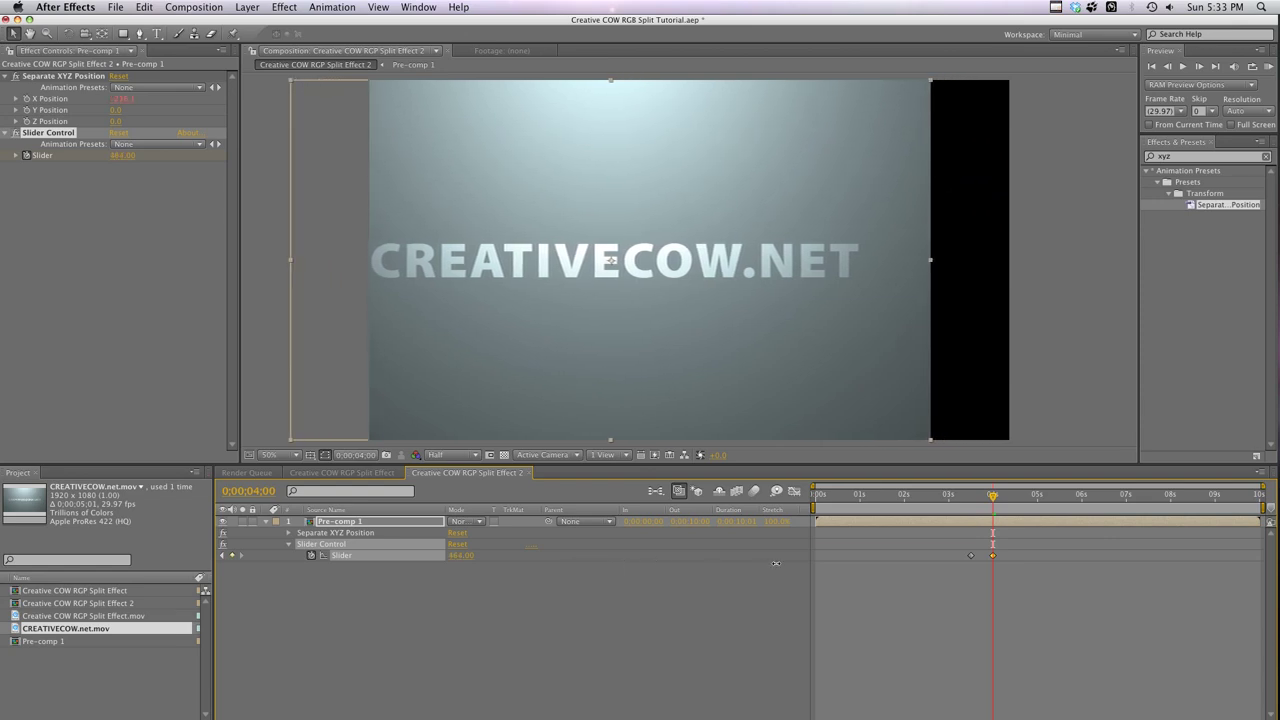
pyautogui.hotkey('shift', 'pagedown')
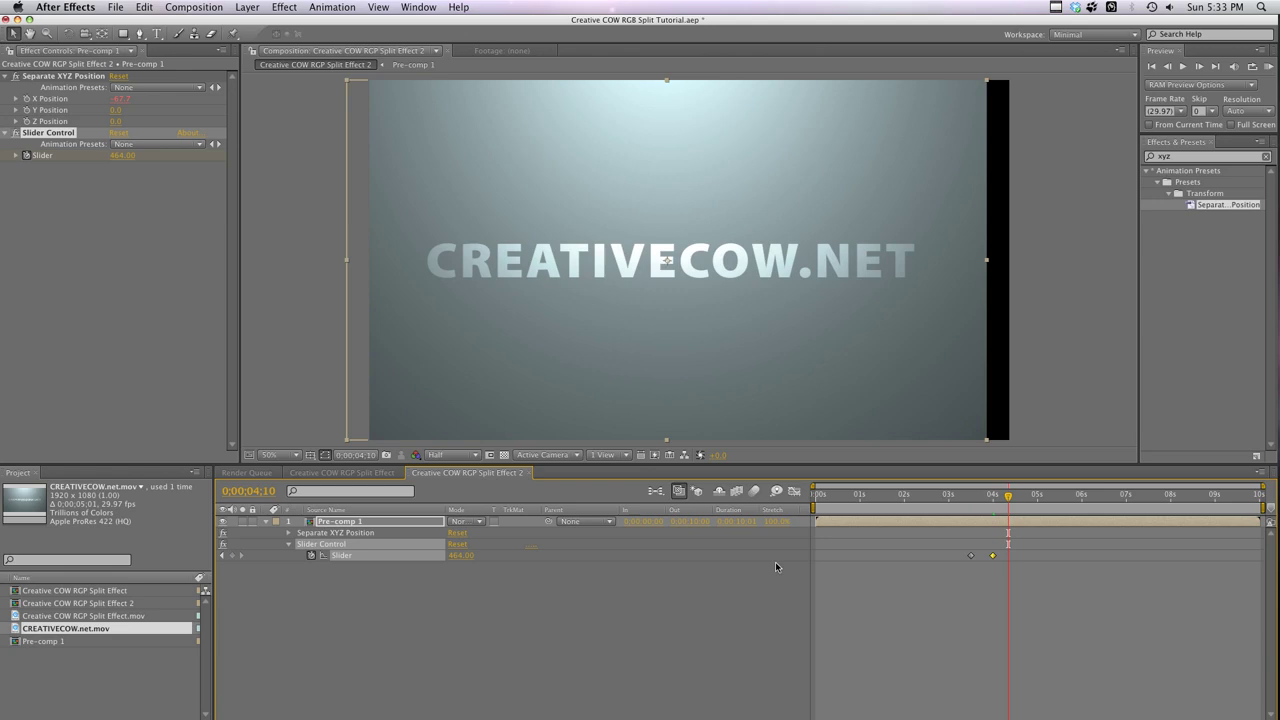
pyautogui.click(458, 556)
pyautogui.write('0')
pyautogui.press('Return')
# Apply Easy Ease Out to the first Slider keyframe and Easy Ease In to the last
pyautogui.click(922, 591)
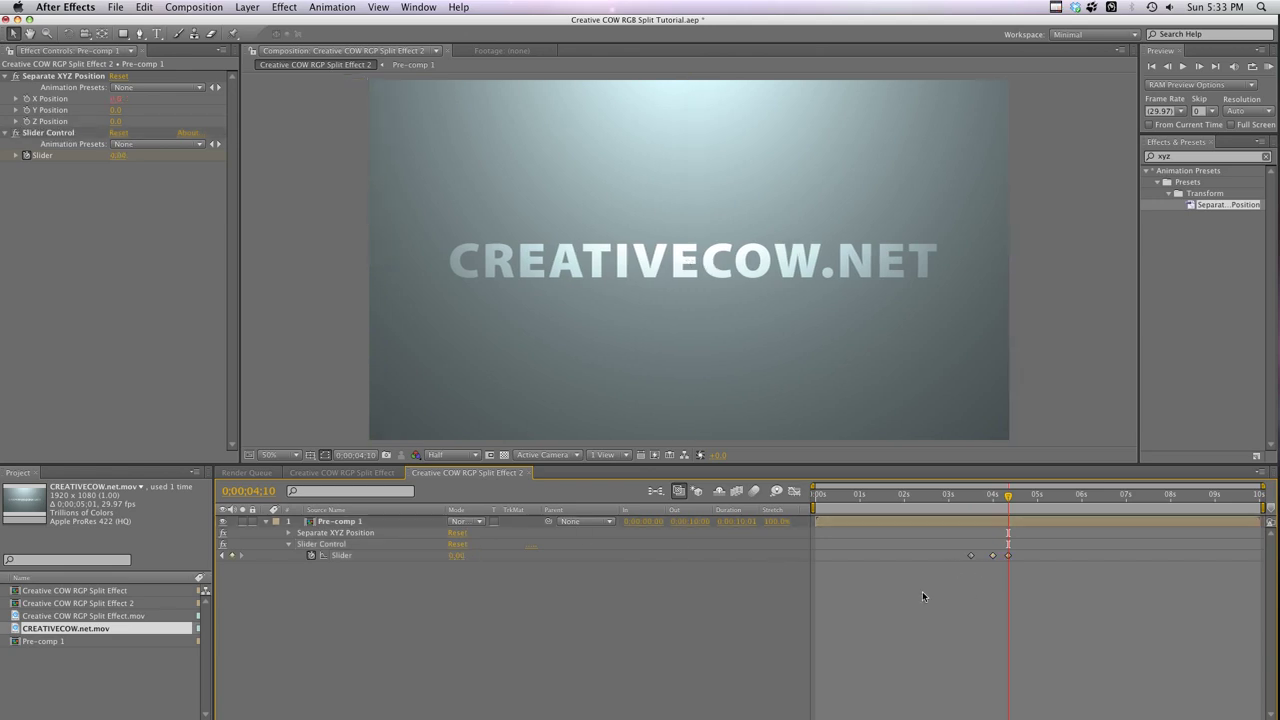
pyautogui.click(970, 556)
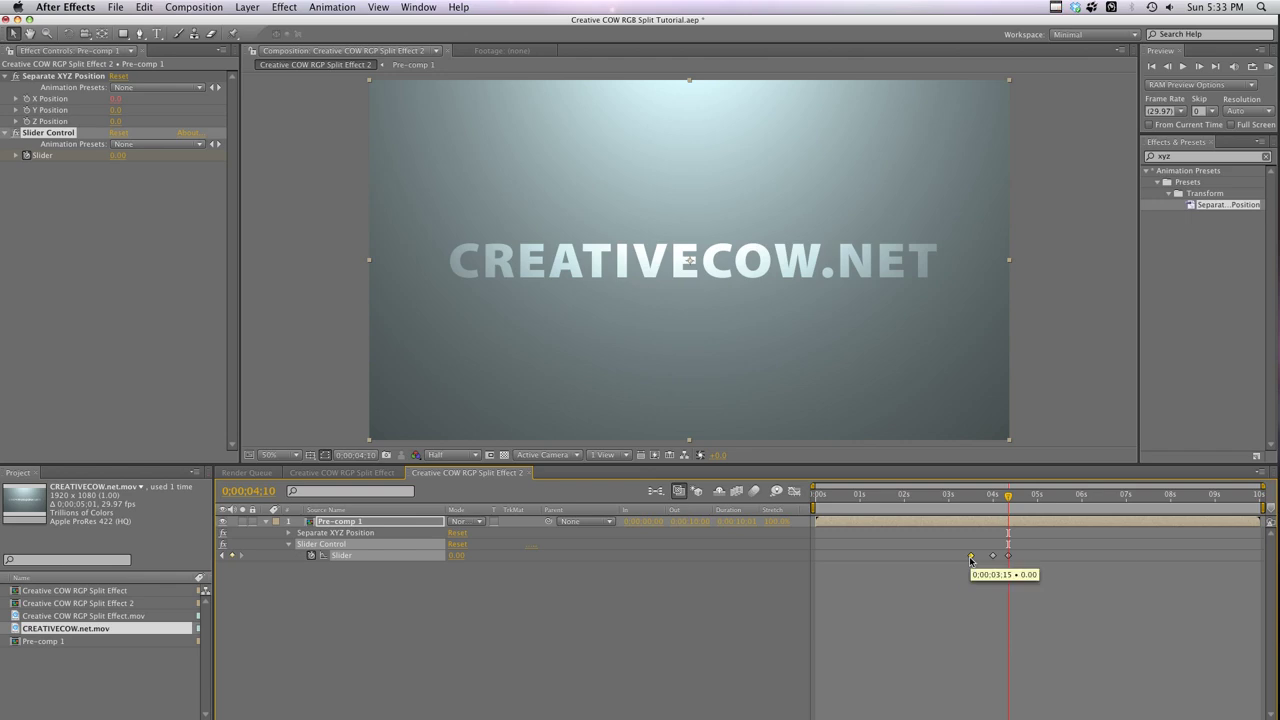
pyautogui.rightClick(970, 557)
pyautogui.moveTo(1030, 694)
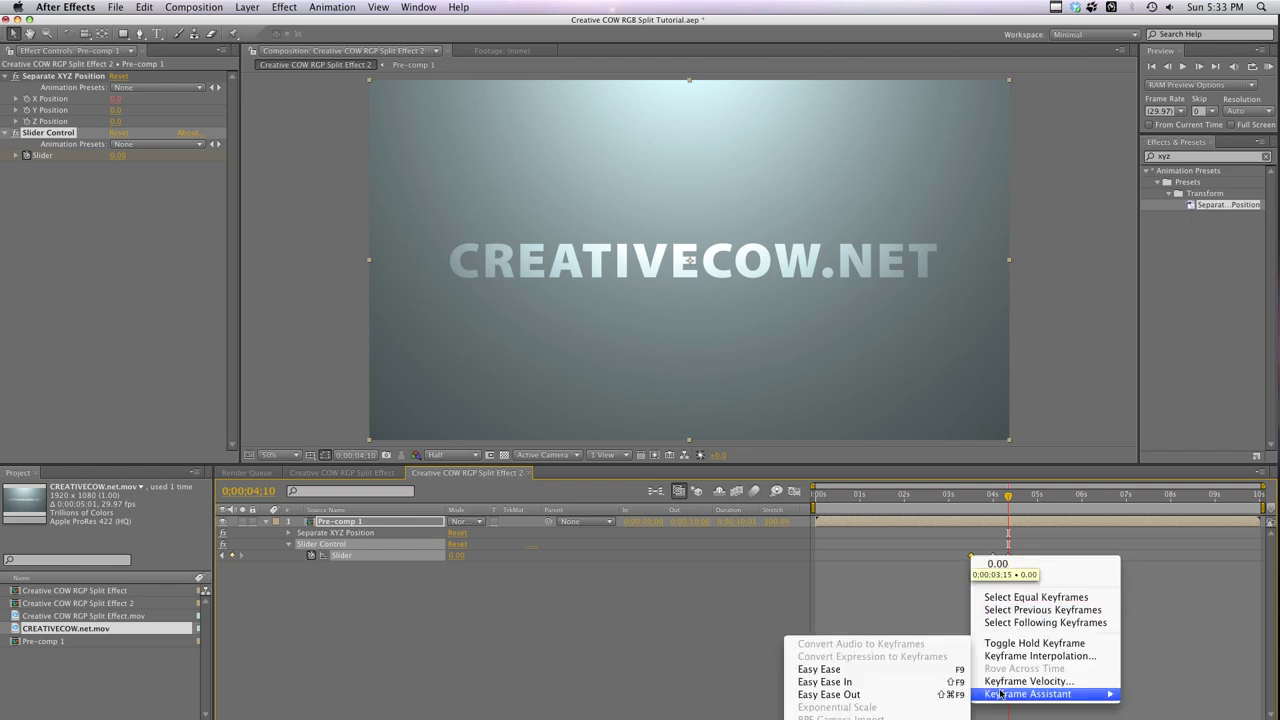
pyautogui.click(891, 694)
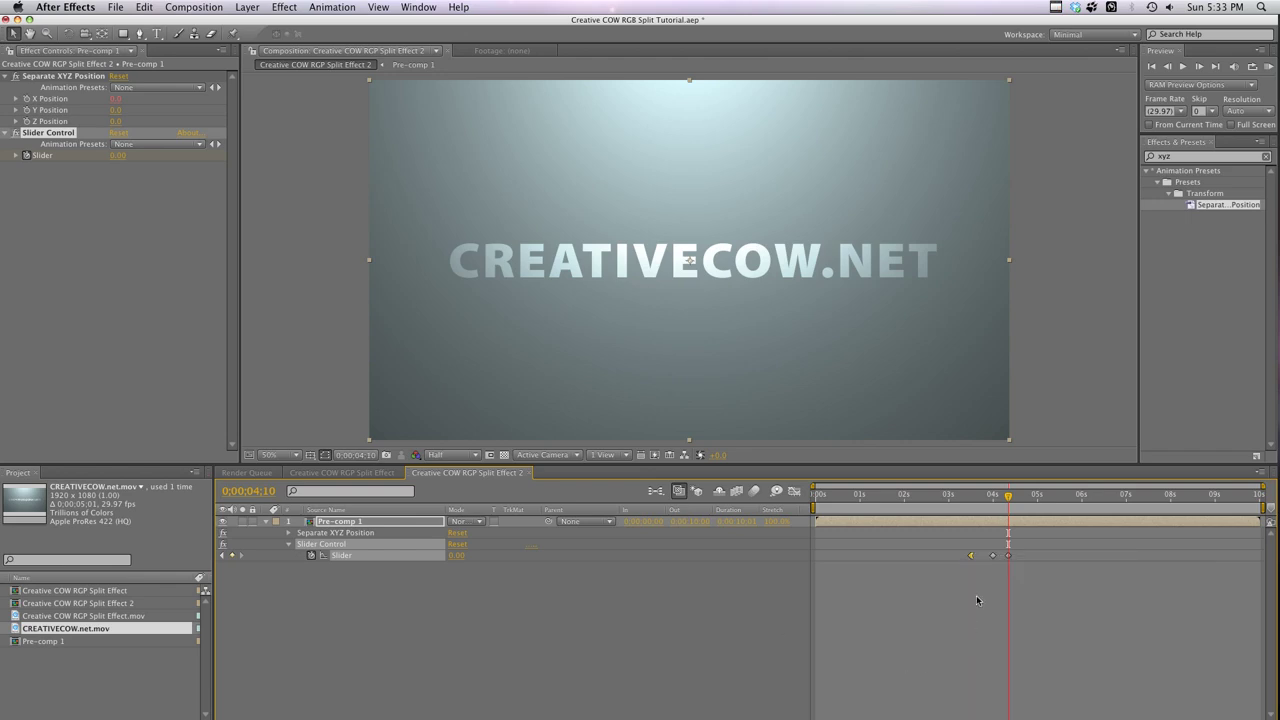
pyautogui.rightClick(1009, 556)
pyautogui.moveTo(1040, 692)
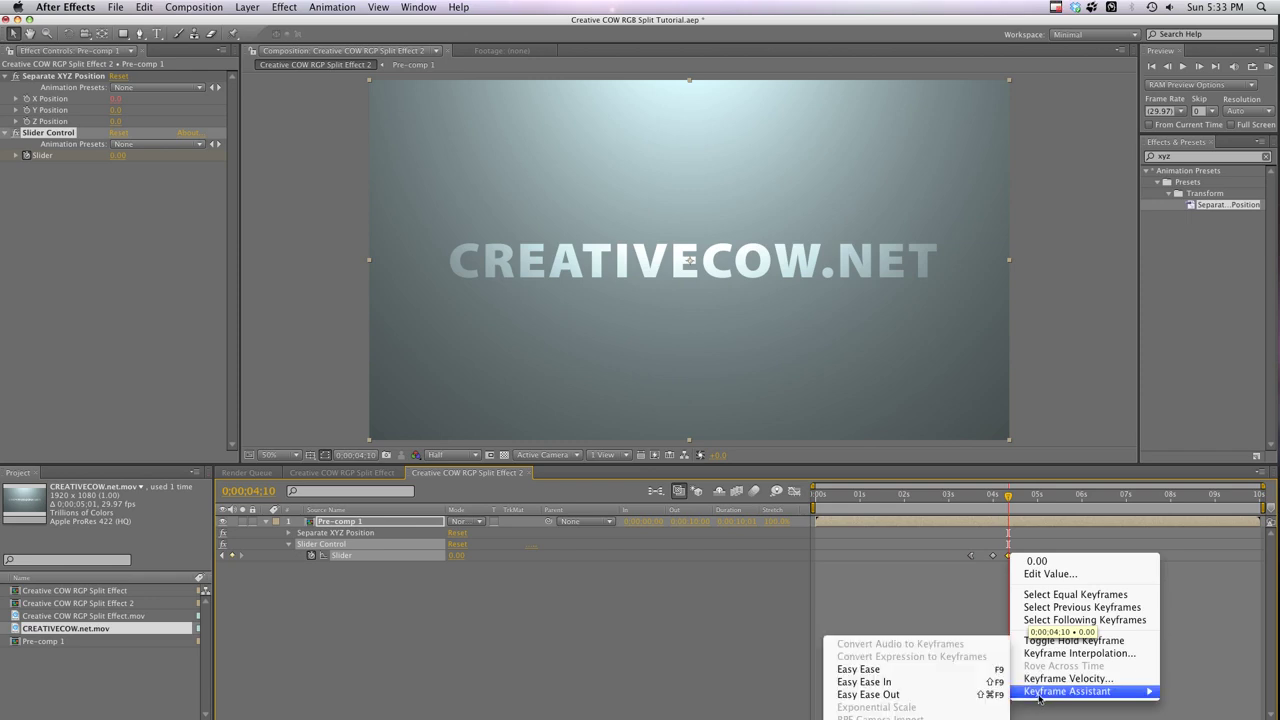
pyautogui.click(922, 684)
# Preview the slide transition from 3;15, stepping a few frames forward and back
pyautogui.click(970, 496)
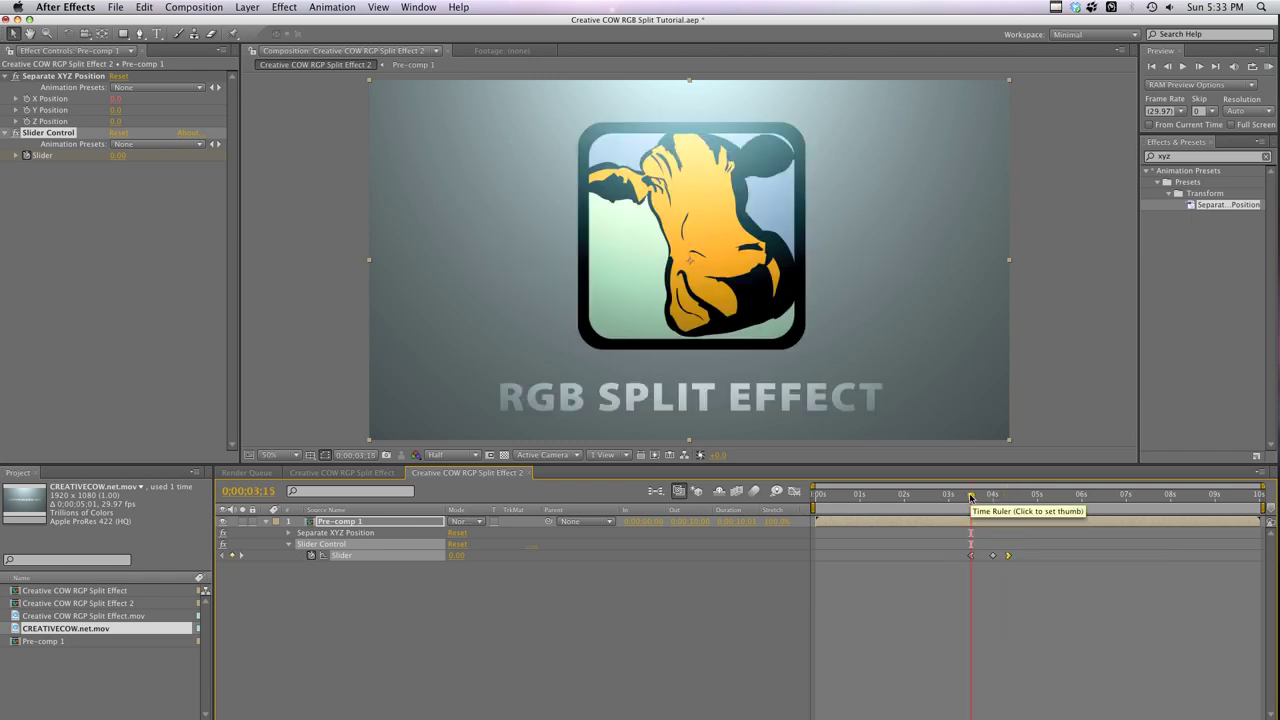
pyautogui.press('space')
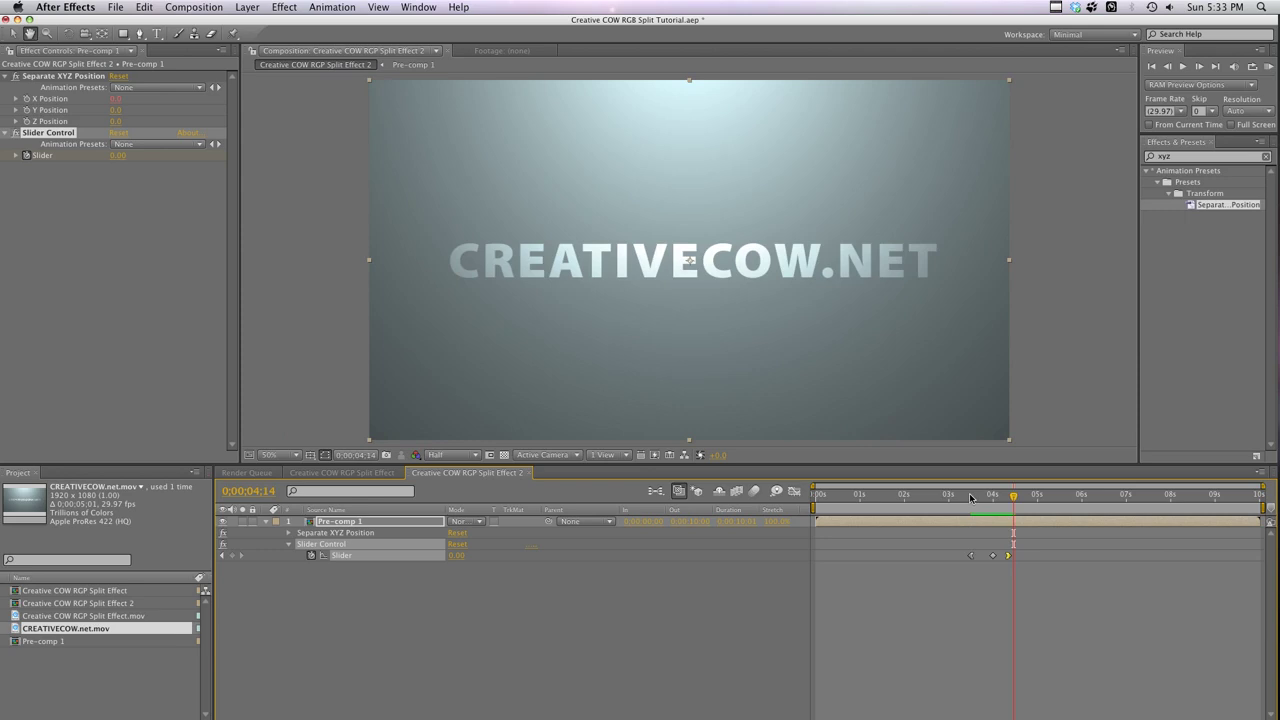
pyautogui.press('pagedown')
pyautogui.press('pagedown')
pyautogui.press('pagedown')
pyautogui.press('pagedown')
pyautogui.press('pagedown')
pyautogui.press('pagedown')
pyautogui.press('pagedown')
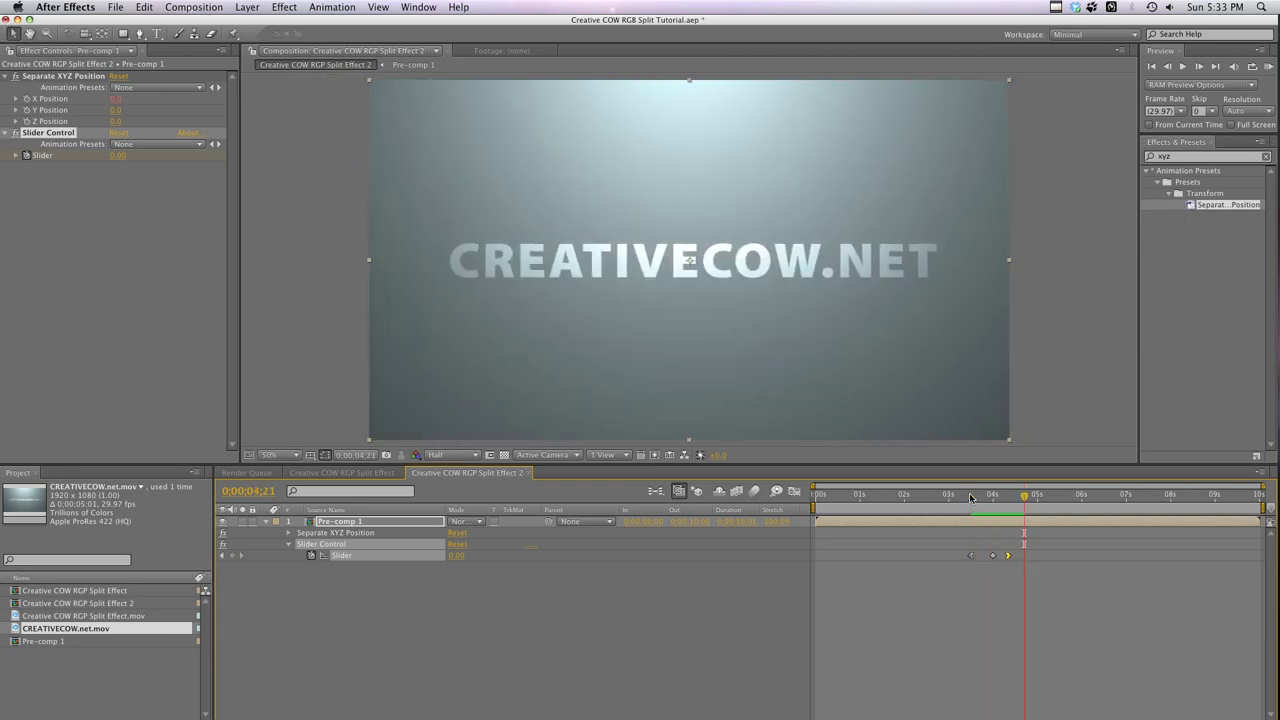
pyautogui.press('pageup')
pyautogui.press('pageup')
pyautogui.press('pageup')
pyautogui.press('pageup')
pyautogui.press('pageup')
pyautogui.press('pageup')
pyautogui.click(970, 495)
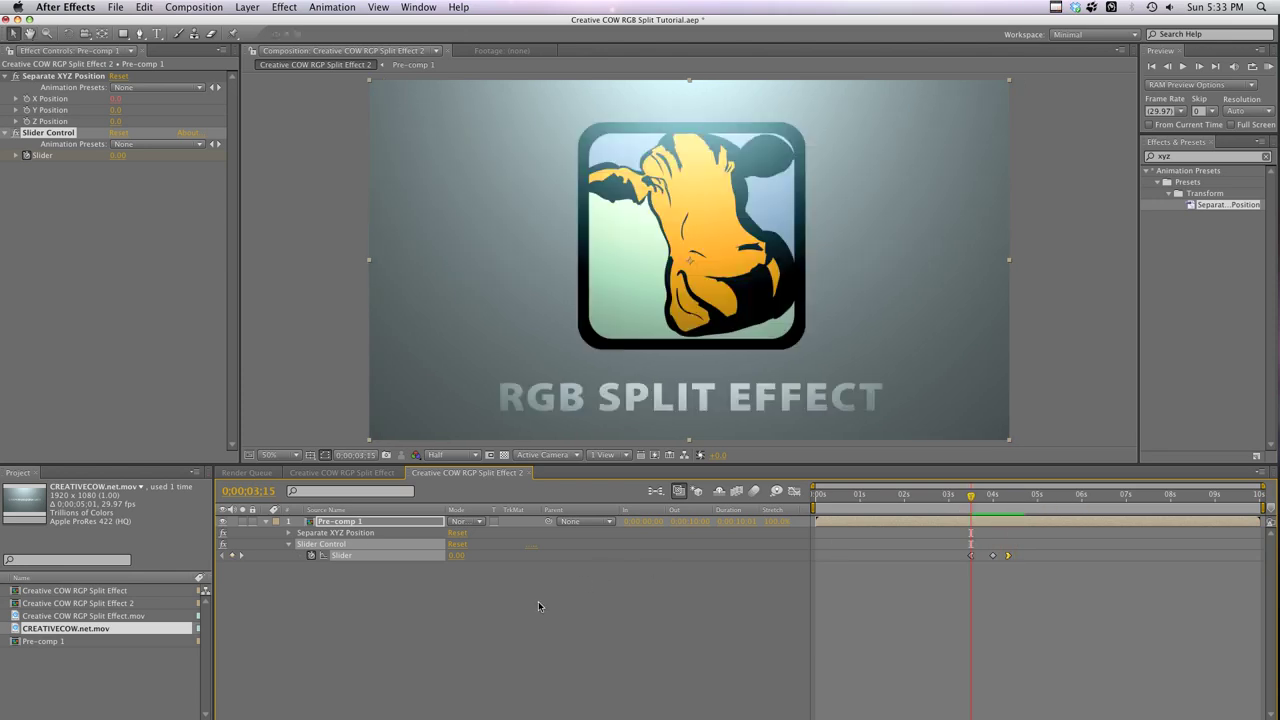
pyautogui.click(359, 522)
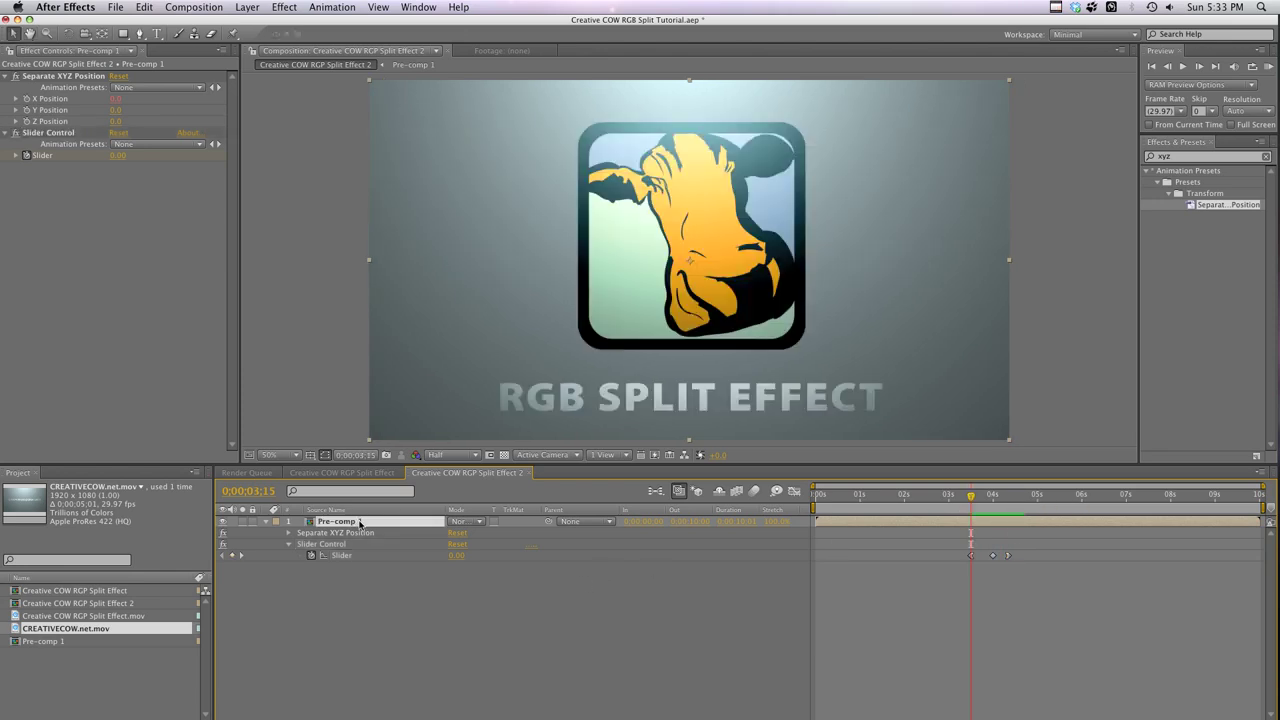
# Add Shift Channels to the layer with Take Green From and Take Blue From set to Full Off
pyautogui.click(292, 7)
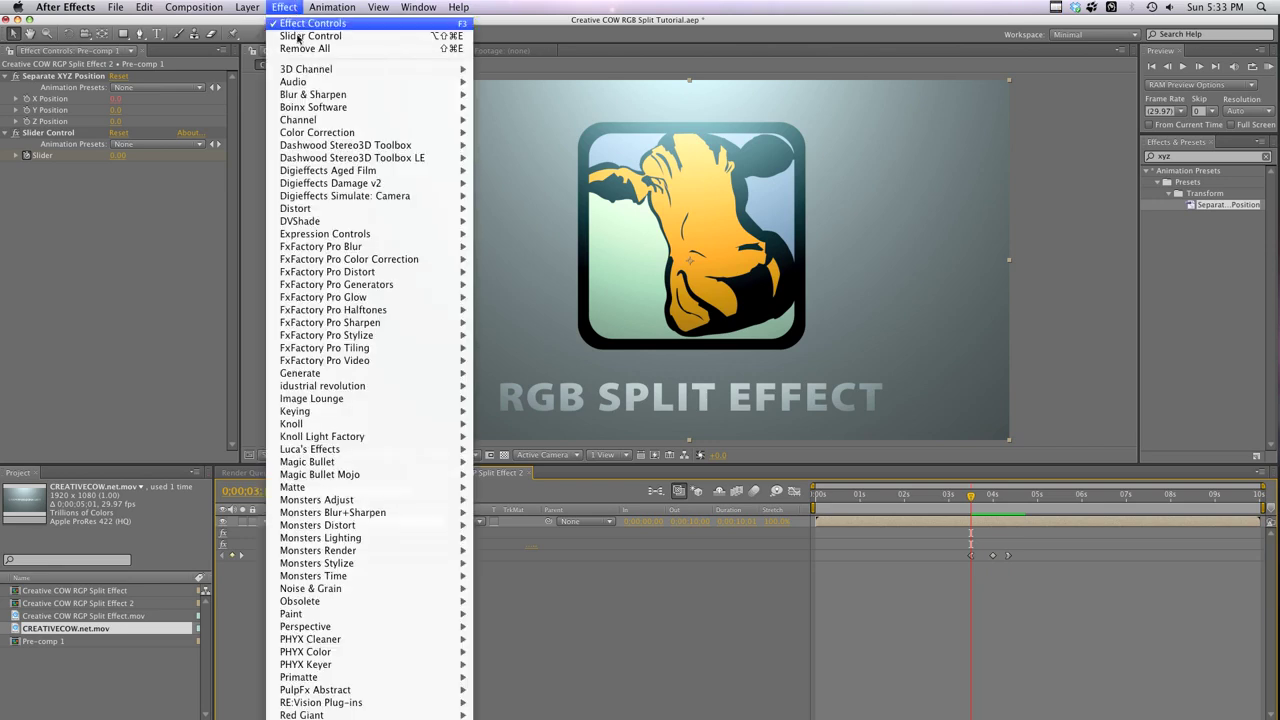
pyautogui.moveTo(313, 124)
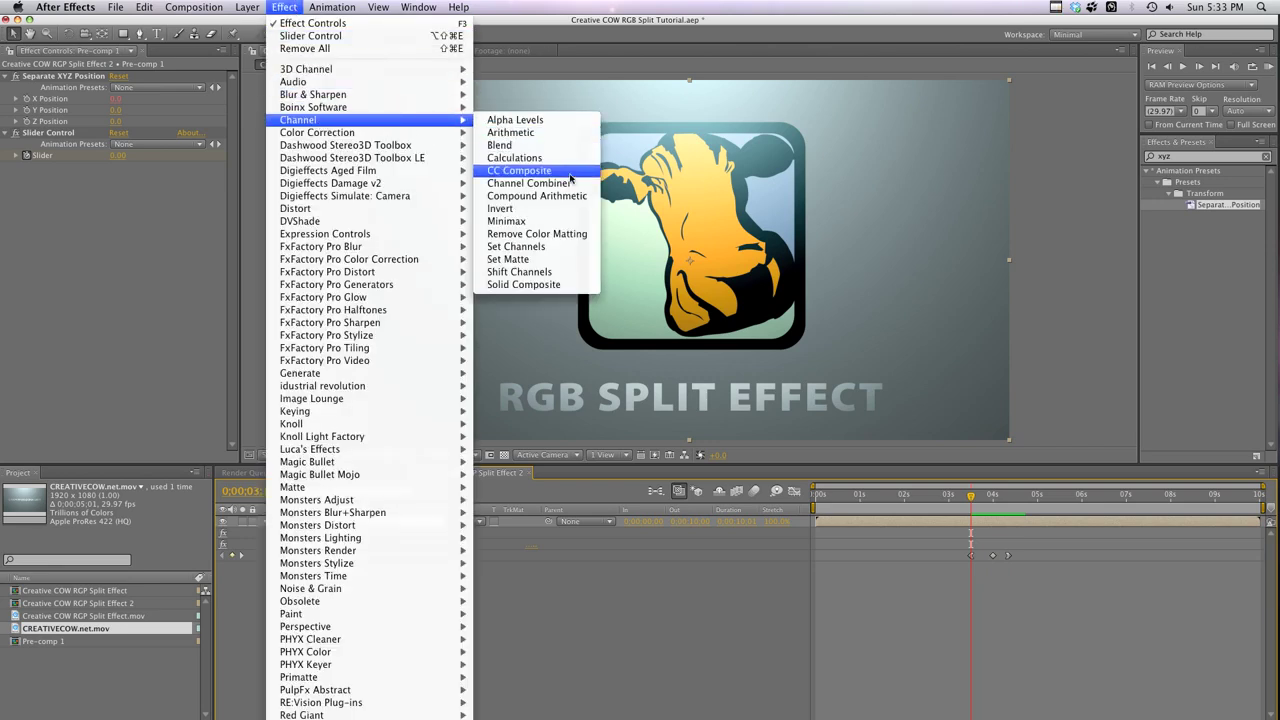
pyautogui.click(577, 273)
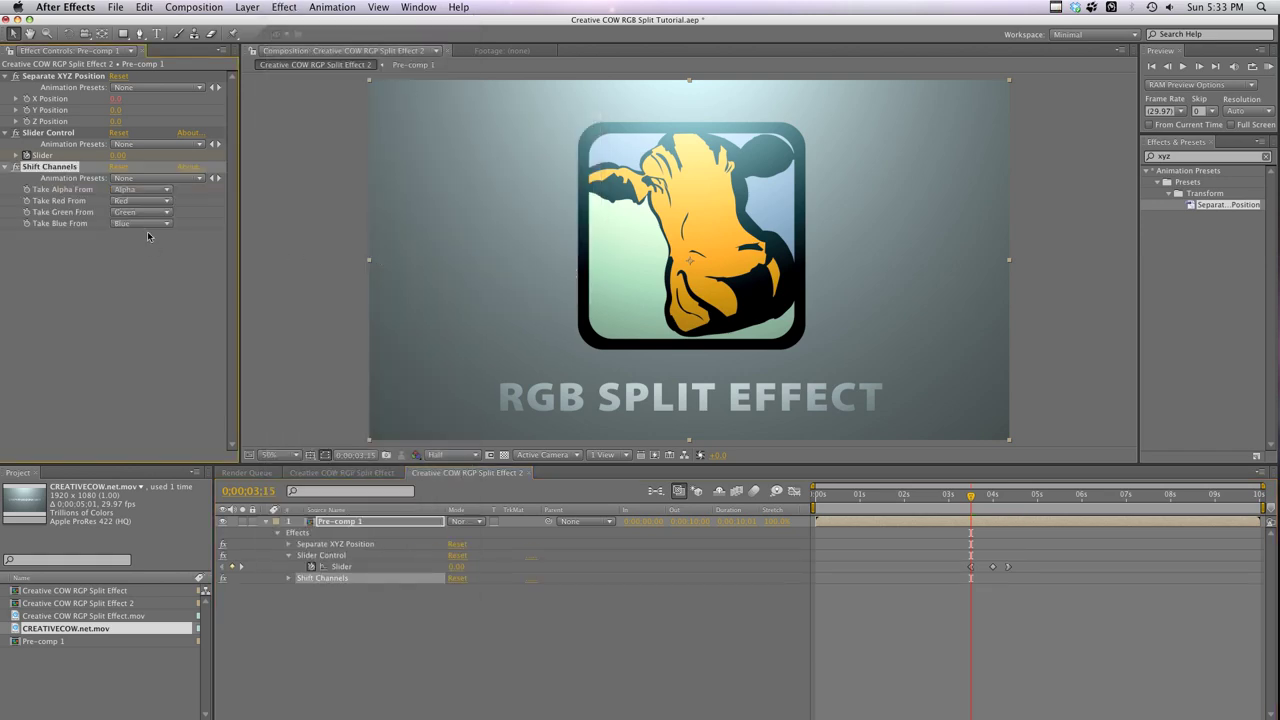
pyautogui.click(160, 208)
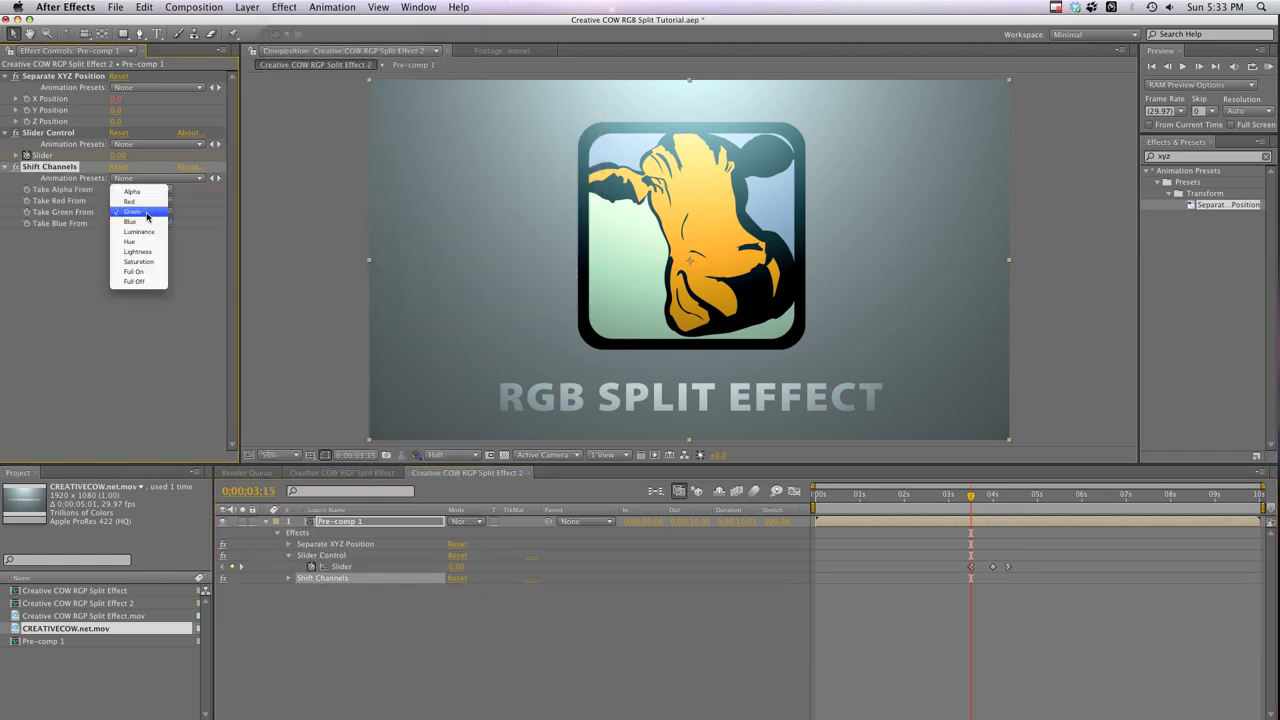
pyautogui.click(139, 283)
pyautogui.click(150, 224)
pyautogui.click(134, 283)
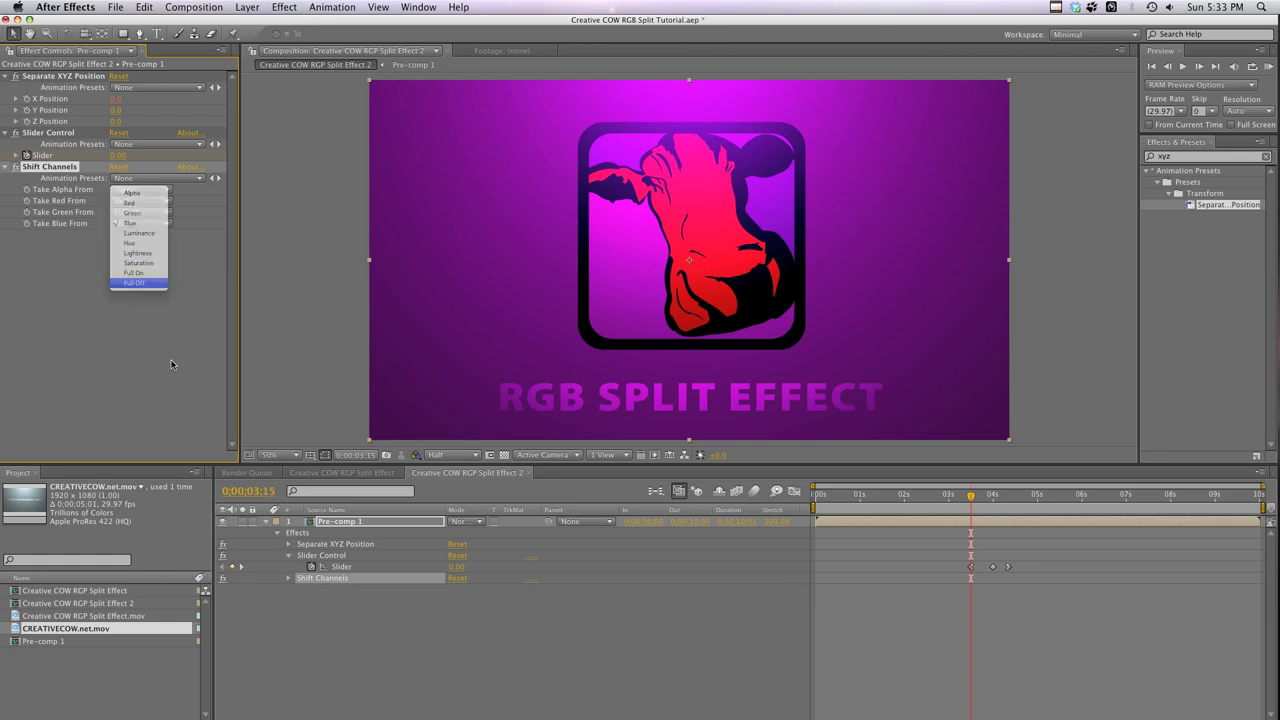
# Rename the Pre-comp 1 layer to Red
pyautogui.click(265, 521)
pyautogui.click(350, 522)
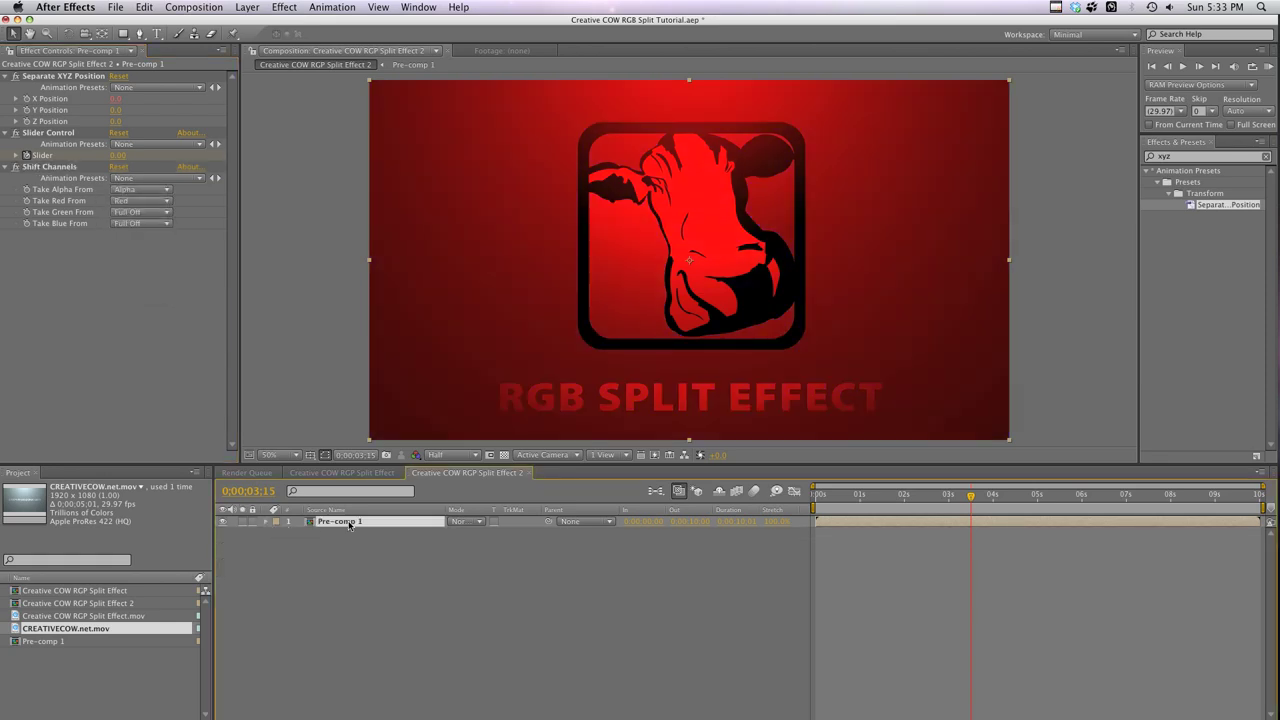
pyautogui.write('Red')
pyautogui.press('Return')
# Duplicate the Red layer twice, naming the copies Green and Blue
pyautogui.press('super+d')
pyautogui.press('Return')
pyautogui.write('Gr')
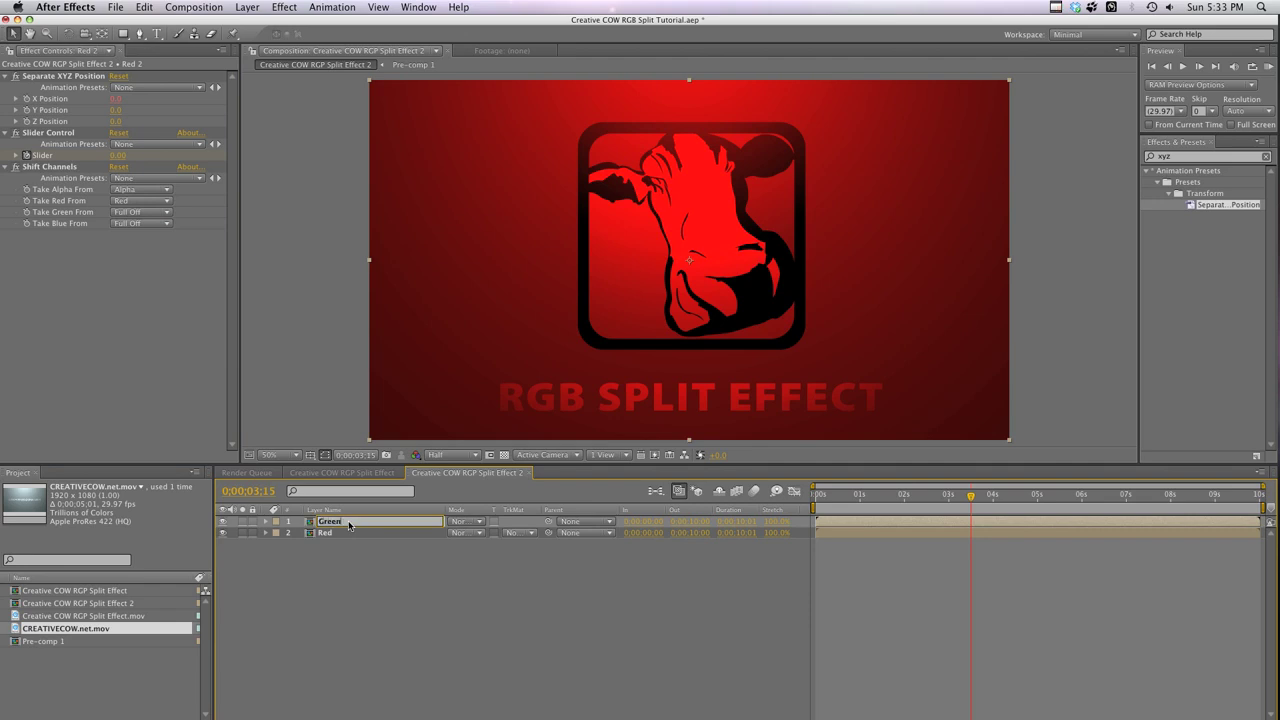
pyautogui.write('een')
pyautogui.press('Return')
pyautogui.press('super+d')
pyautogui.press('Return')
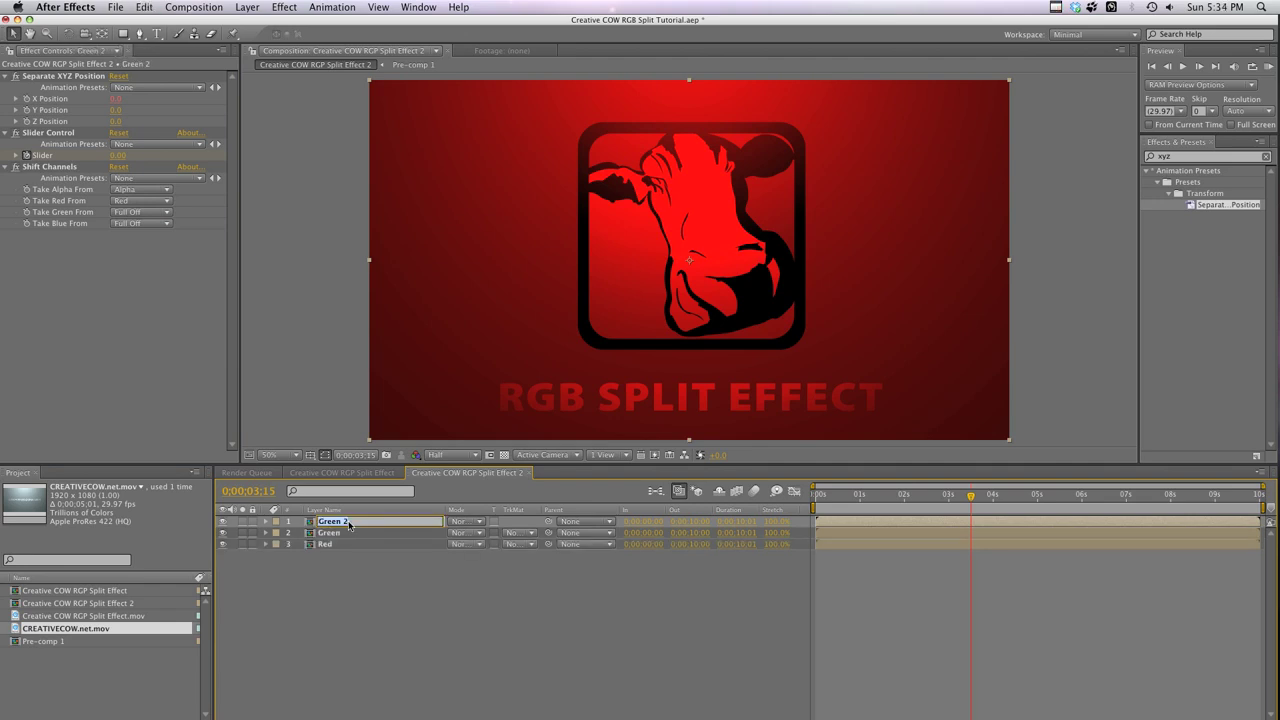
pyautogui.write('Blue')
pyautogui.press('Return')
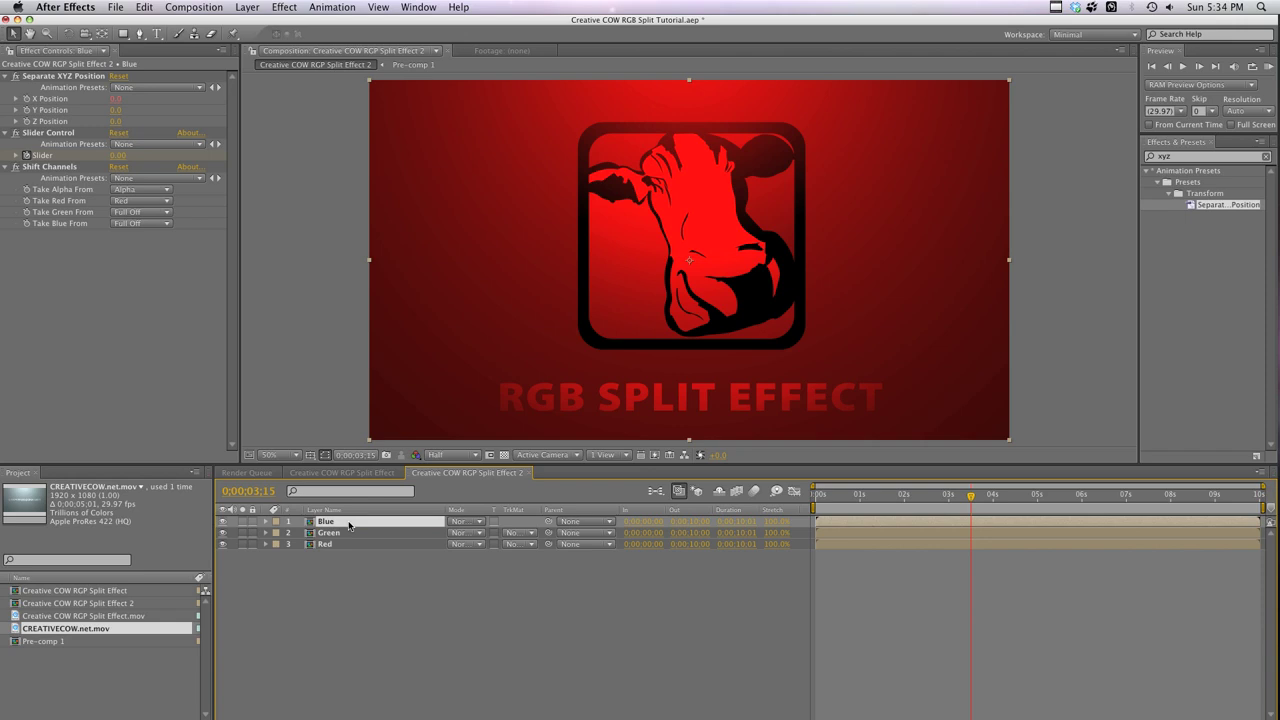
# On the Green layer, set Shift Channels Take Red From to Full Off and Take Green From to Green
pyautogui.click(337, 533)
pyautogui.press('e')
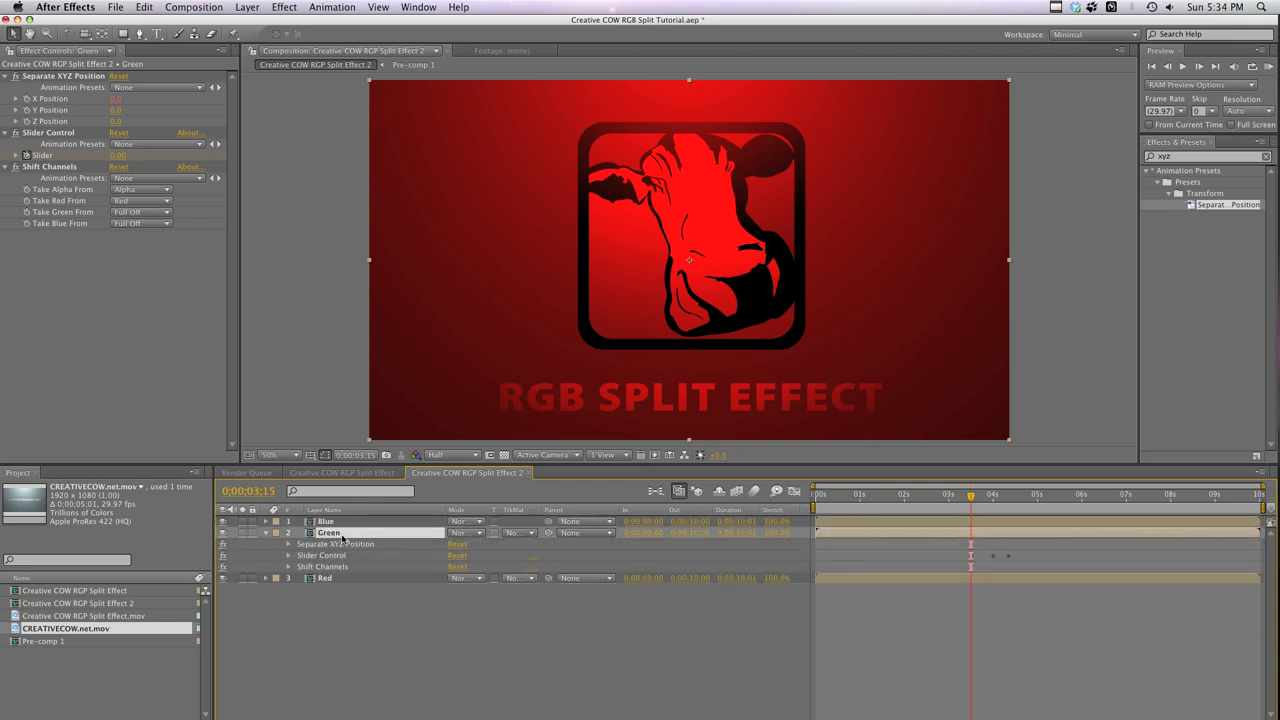
pyautogui.click(315, 566)
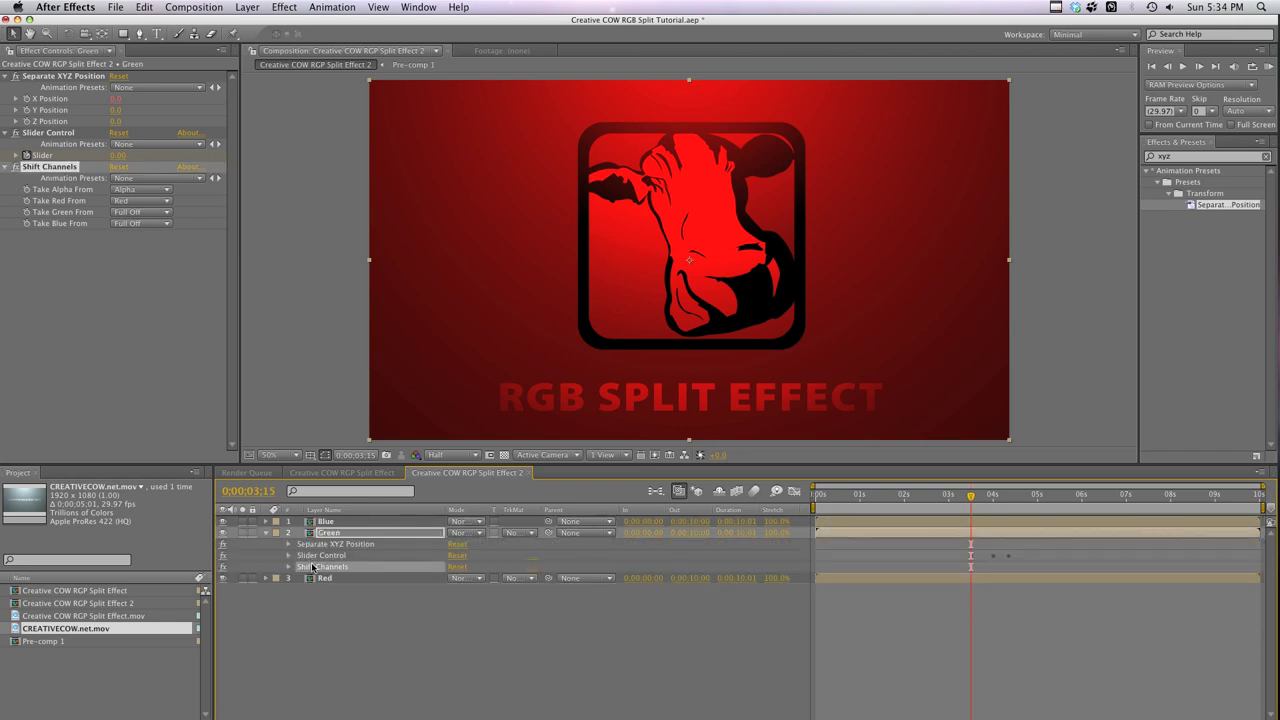
pyautogui.click(134, 200)
pyautogui.click(138, 281)
pyautogui.click(143, 213)
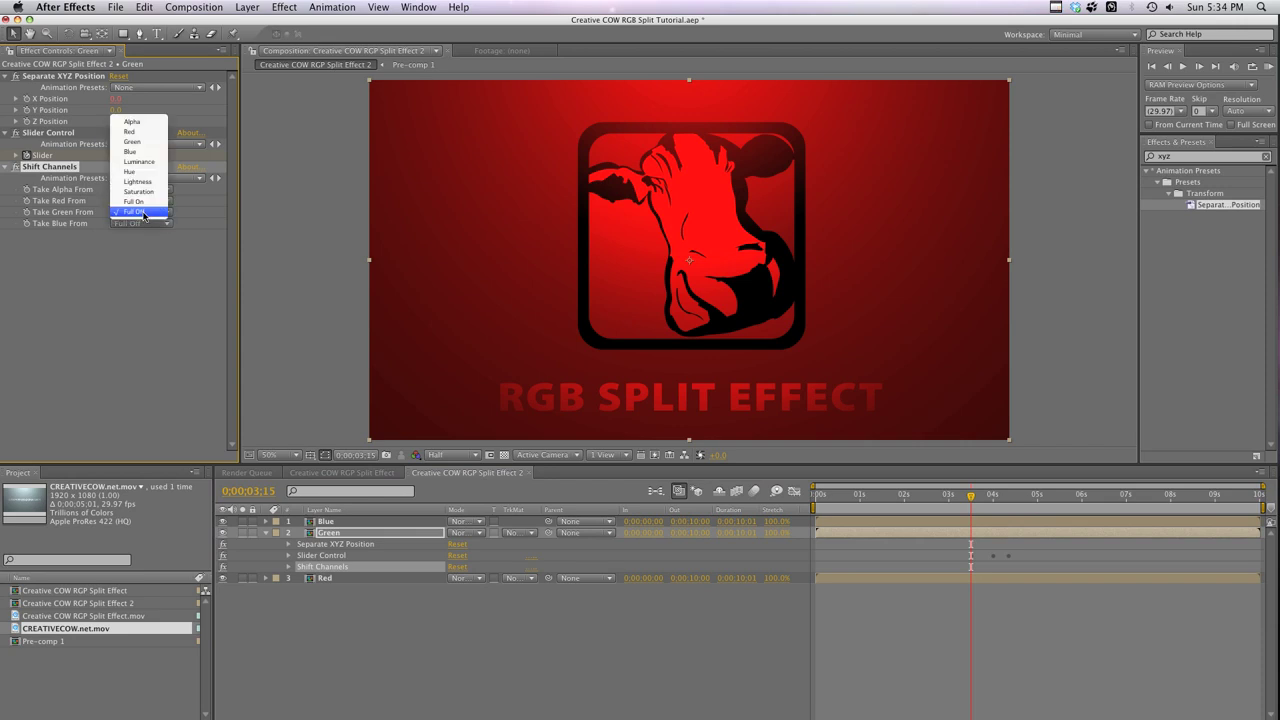
pyautogui.click(132, 141)
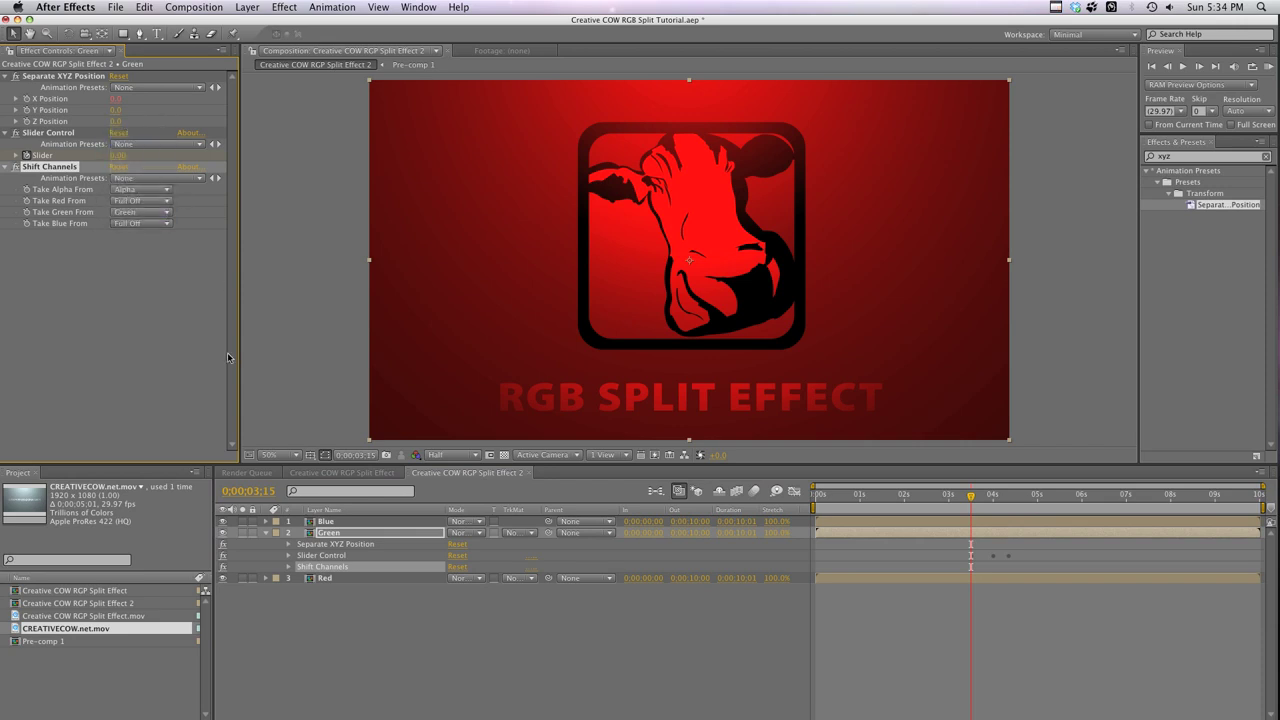
# On the Blue layer, set Shift Channels Take Red From to Full Off and Take Blue From to Blue
pyautogui.click(330, 522)
pyautogui.hotkey('ctrl', 'v')
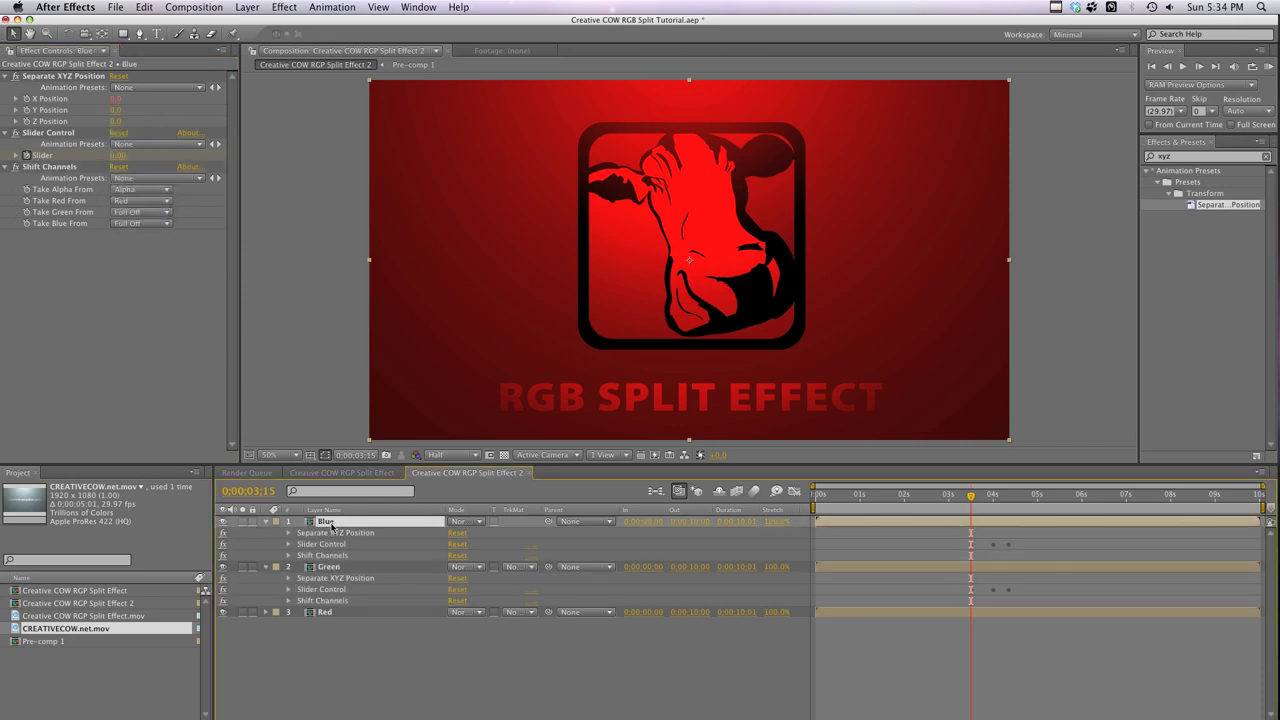
pyautogui.click(322, 557)
pyautogui.click(136, 300)
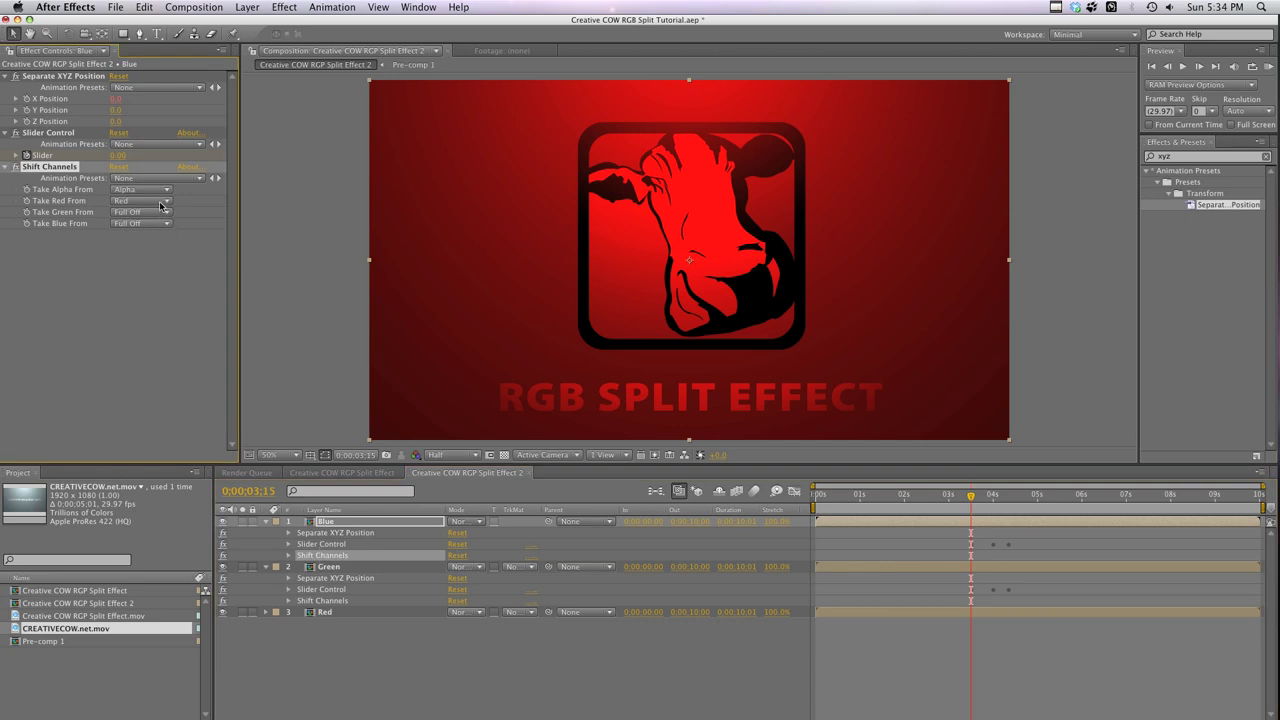
pyautogui.click(160, 201)
pyautogui.click(156, 282)
pyautogui.click(153, 226)
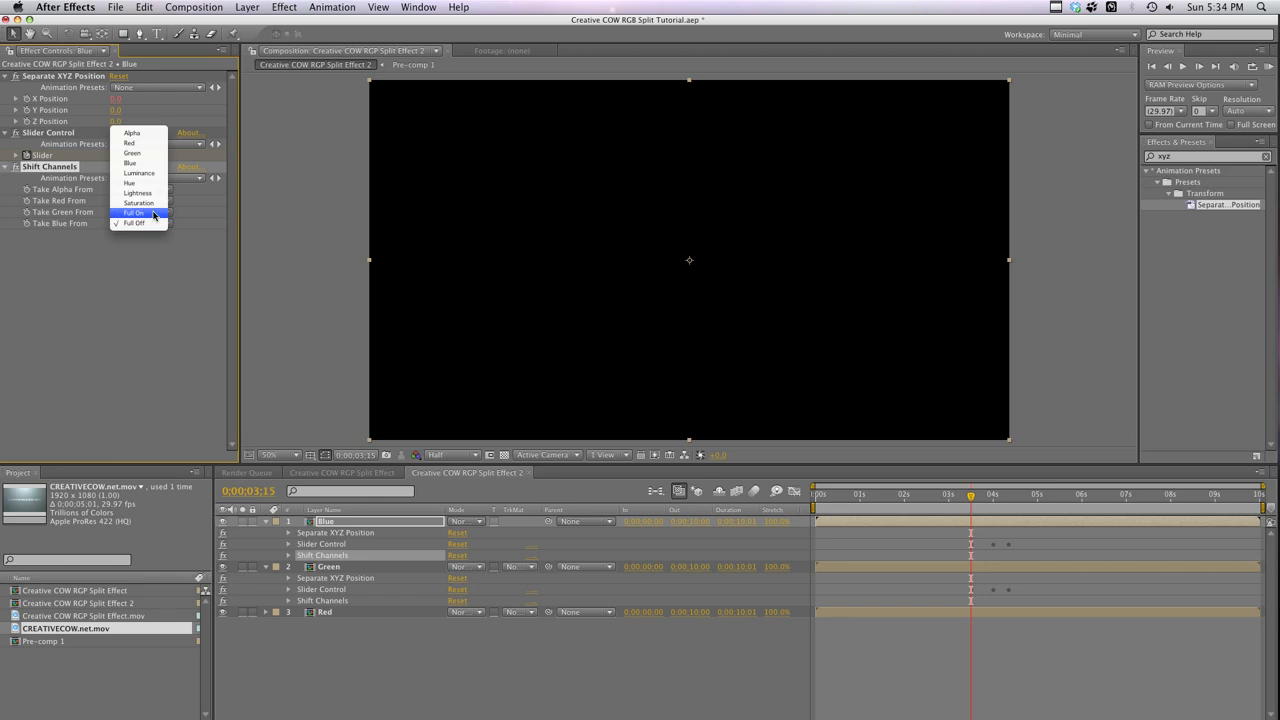
pyautogui.click(135, 163)
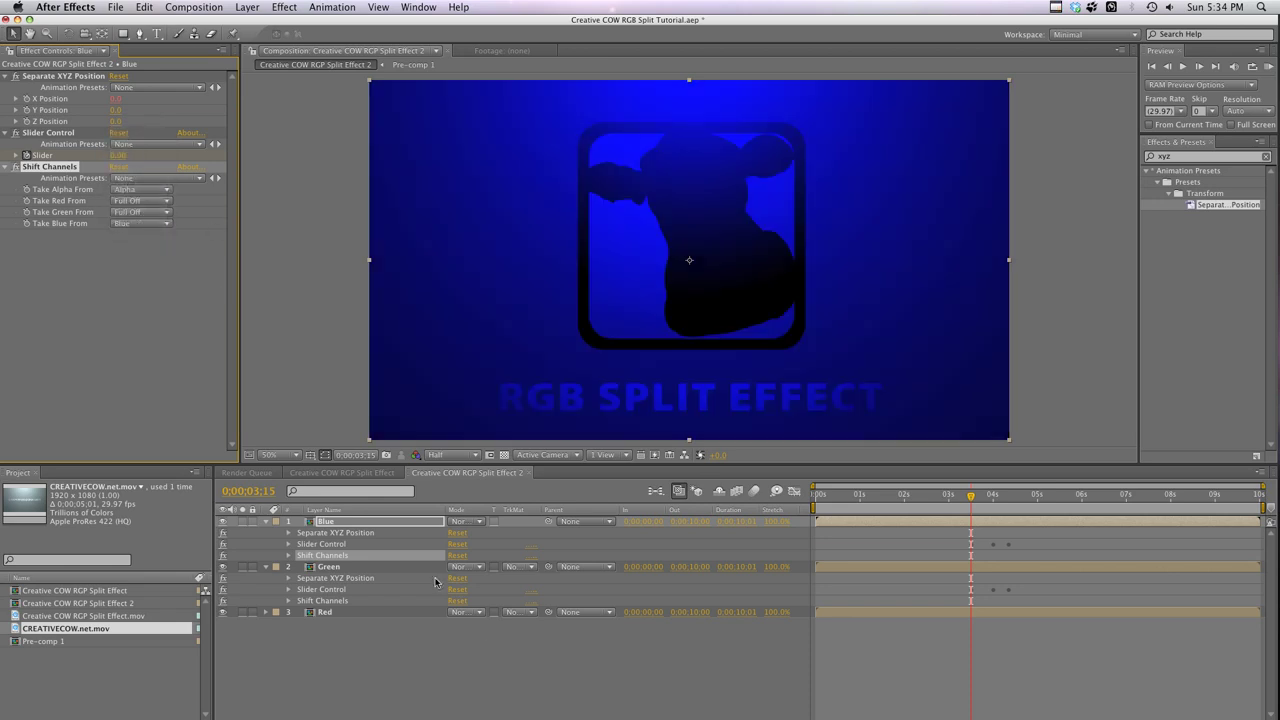
# Select the Blue, Green and Red layers together
pyautogui.click(406, 675)
pyautogui.click(345, 519)
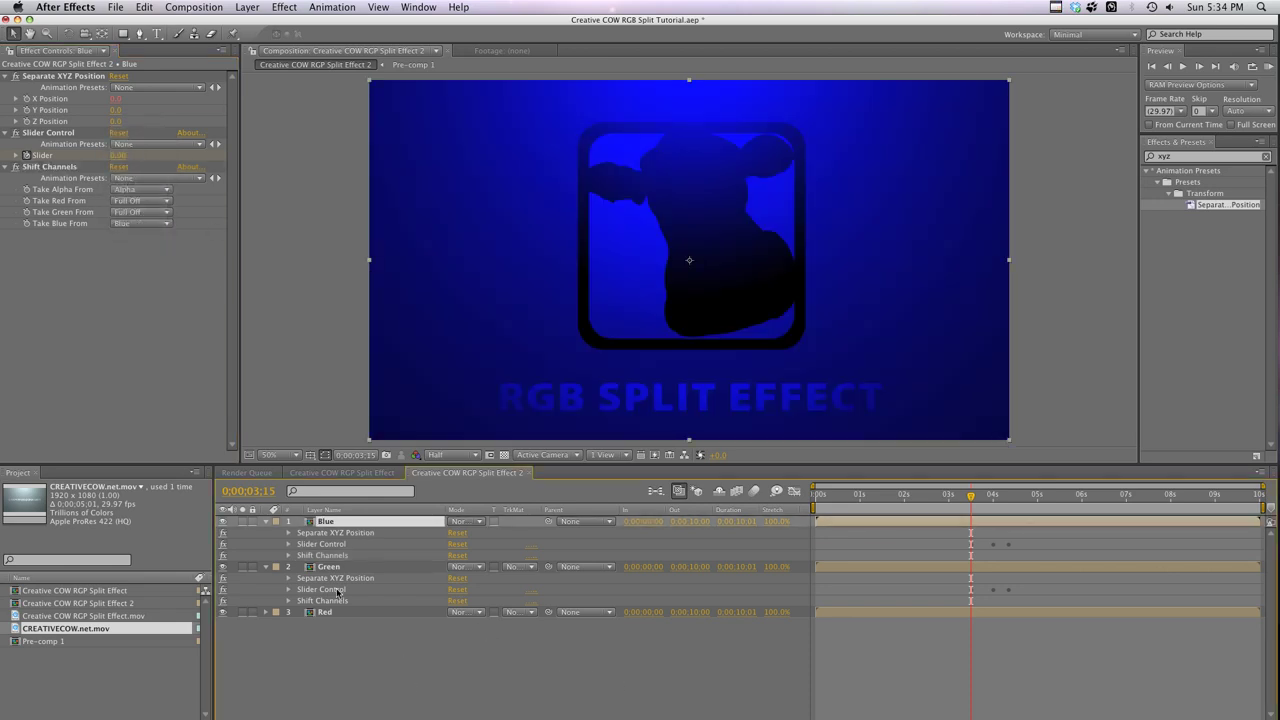
pyautogui.keyDown('shift'); pyautogui.click(332, 611); pyautogui.keyUp('shift')
# Set the three channel layers' blending mode to Screen and preview the RGB split from 3;15
pyautogui.click(465, 522)
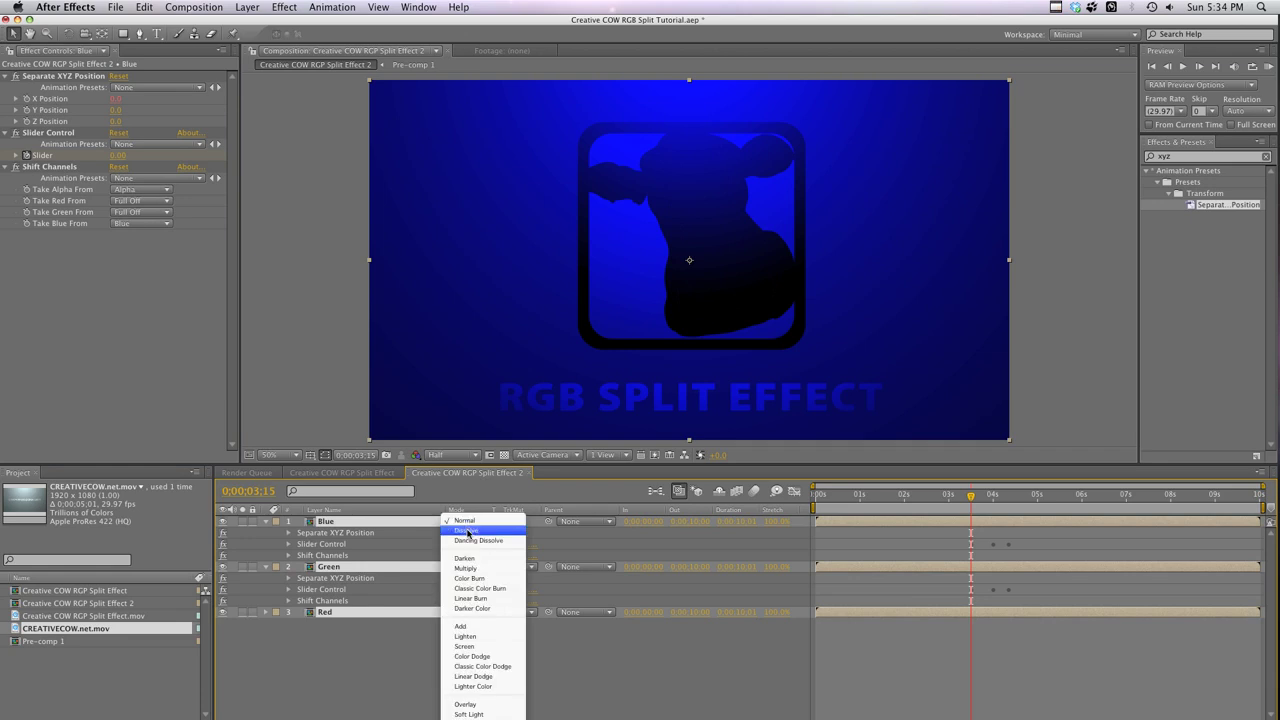
pyautogui.click(482, 646)
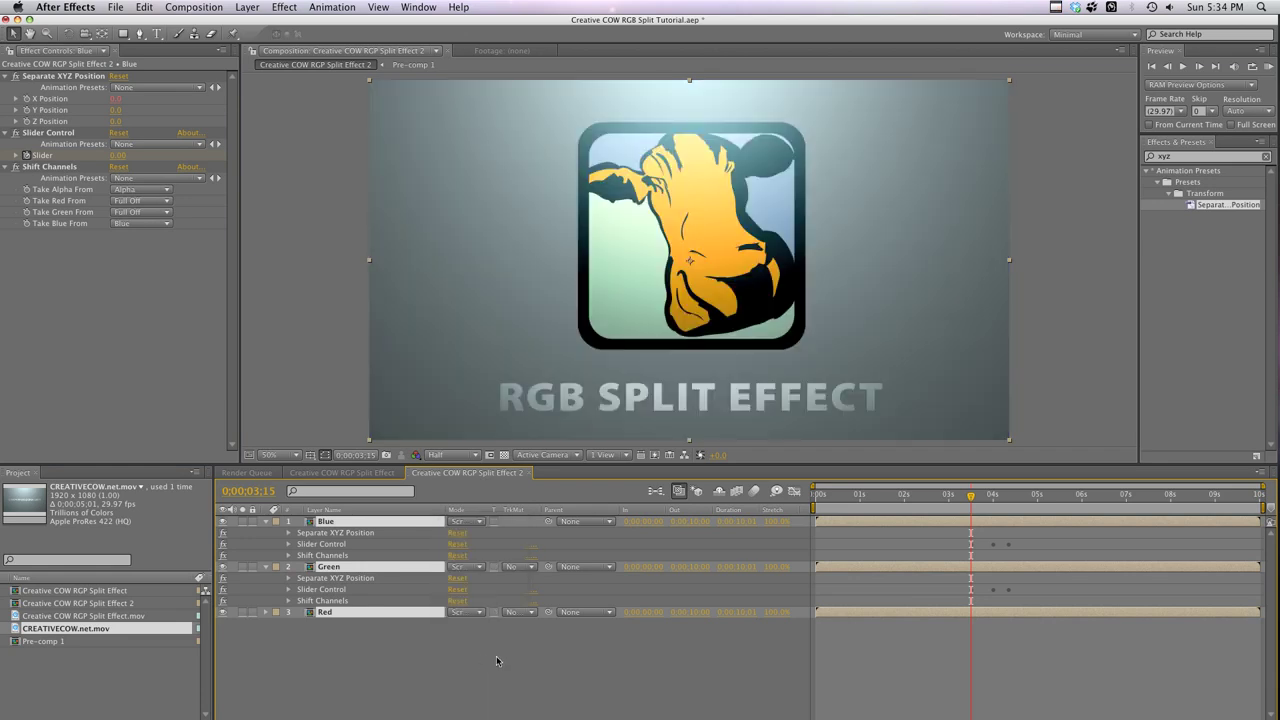
pyautogui.moveTo(982, 497)
pyautogui.mouseDown()
pyautogui.moveTo(1008, 497)
pyautogui.moveTo(969, 500)
pyautogui.mouseUp()
pyautogui.press('space')
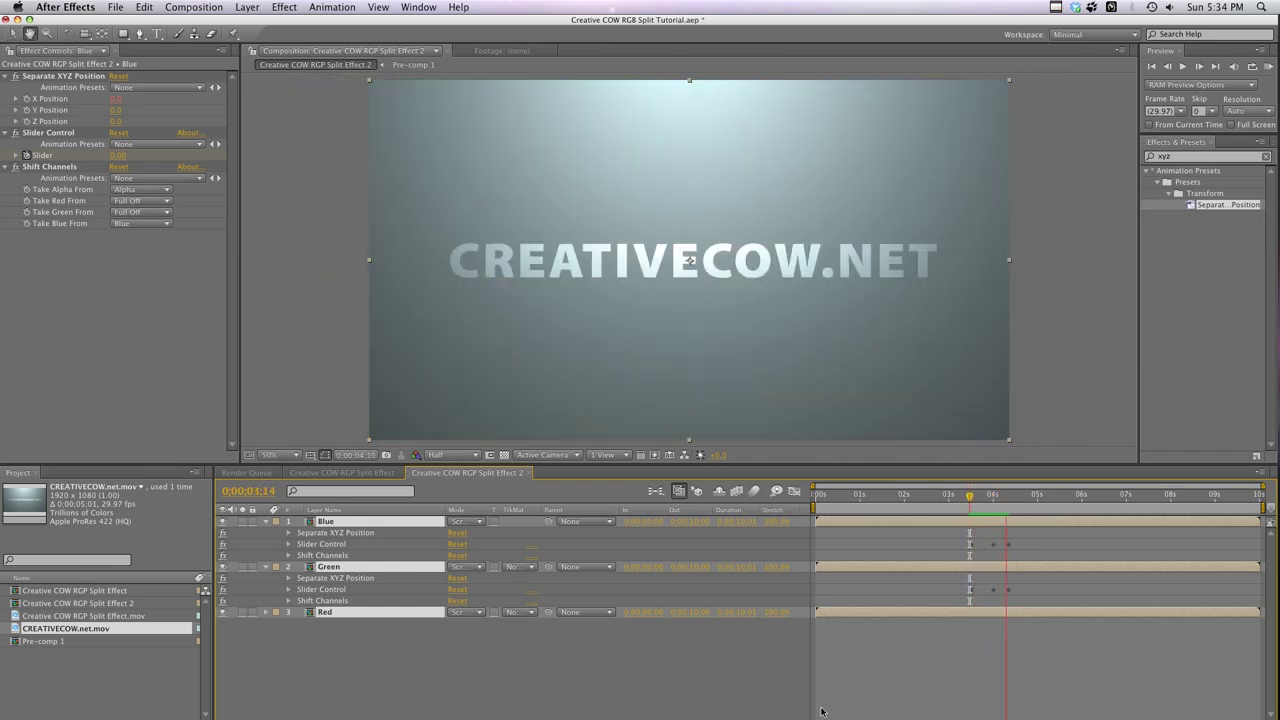
pyautogui.press('space')
pyautogui.click(970, 497)
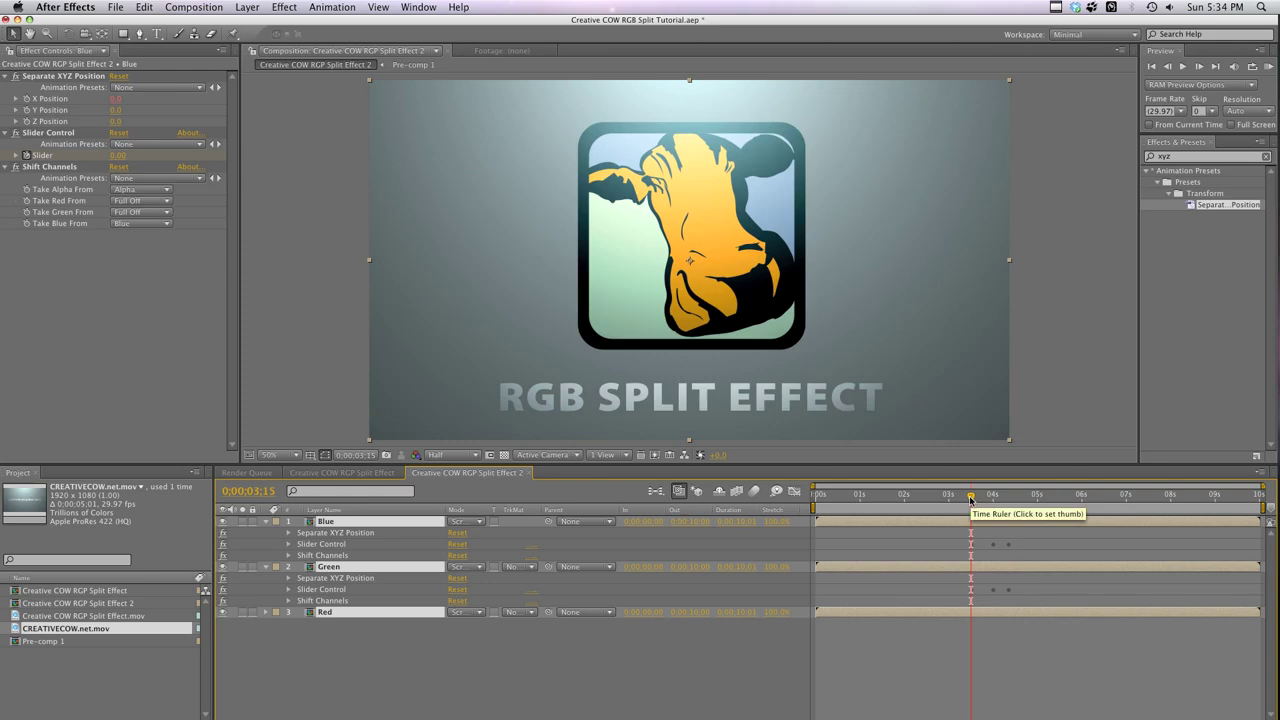
pyautogui.press('space')
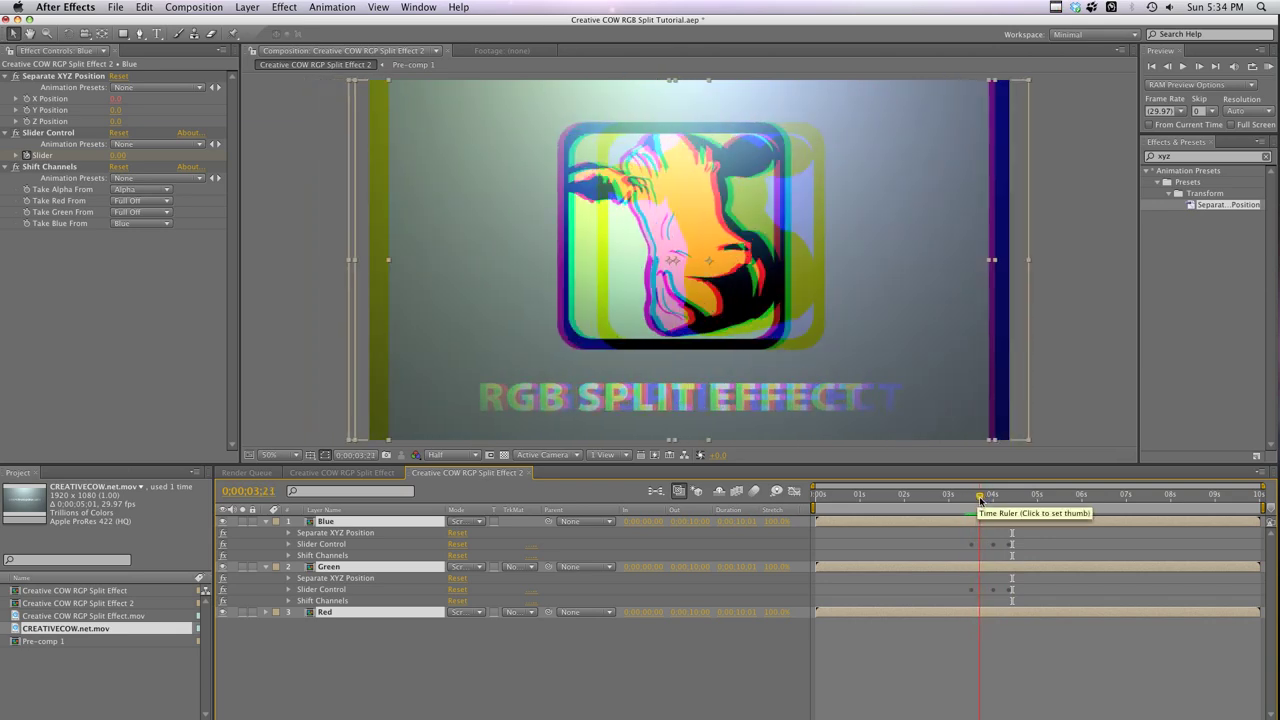
# Select the Red layer and add Stylize > Motion Tile with Output Width 400
pyautogui.scroll(2, 770, 441)
pyautogui.moveTo(470, 300); pyautogui.dragTo(860, 340)
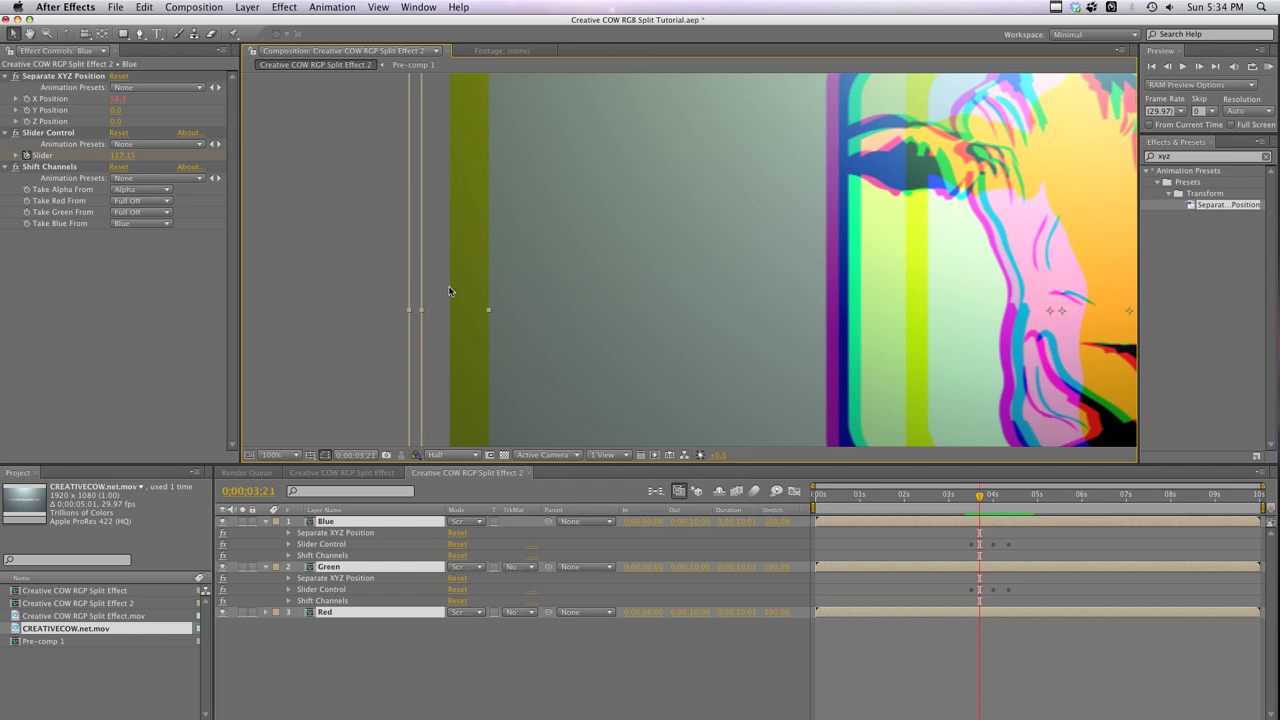
pyautogui.click(336, 643)
pyautogui.click(335, 613)
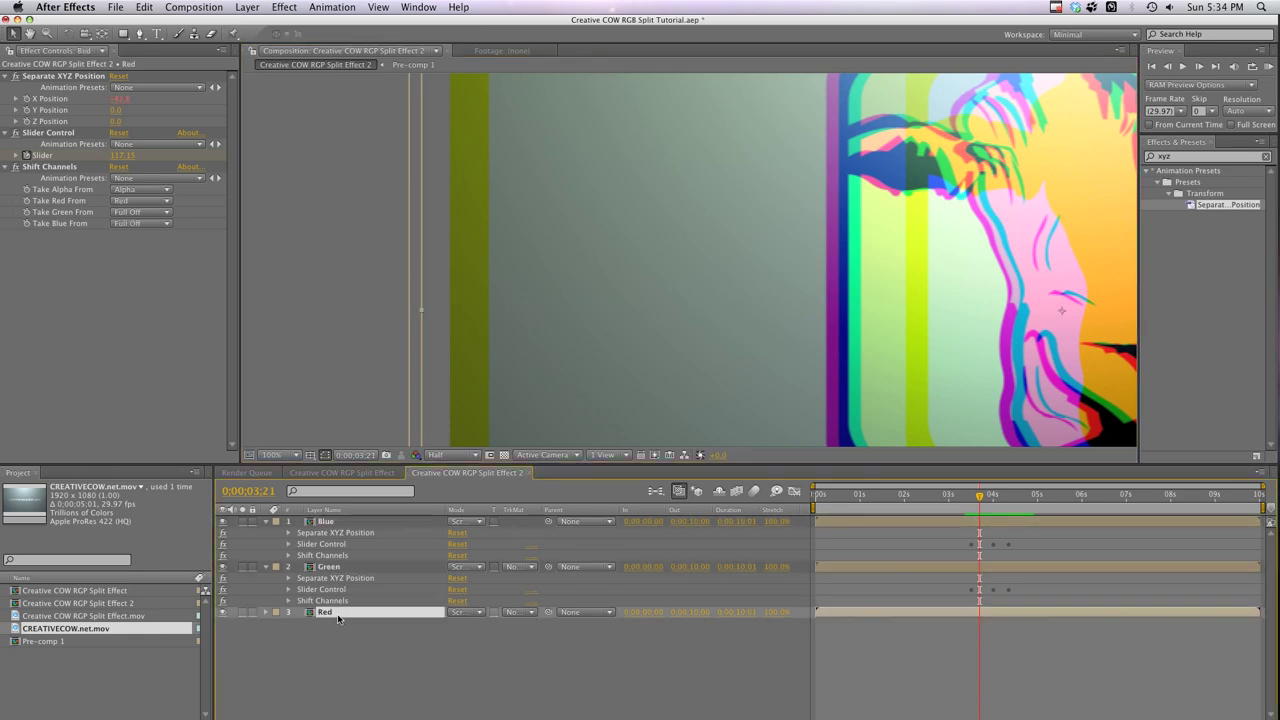
pyautogui.scroll(-2, 941, 330)
pyautogui.moveTo(941, 330); pyautogui.dragTo(751, 310)
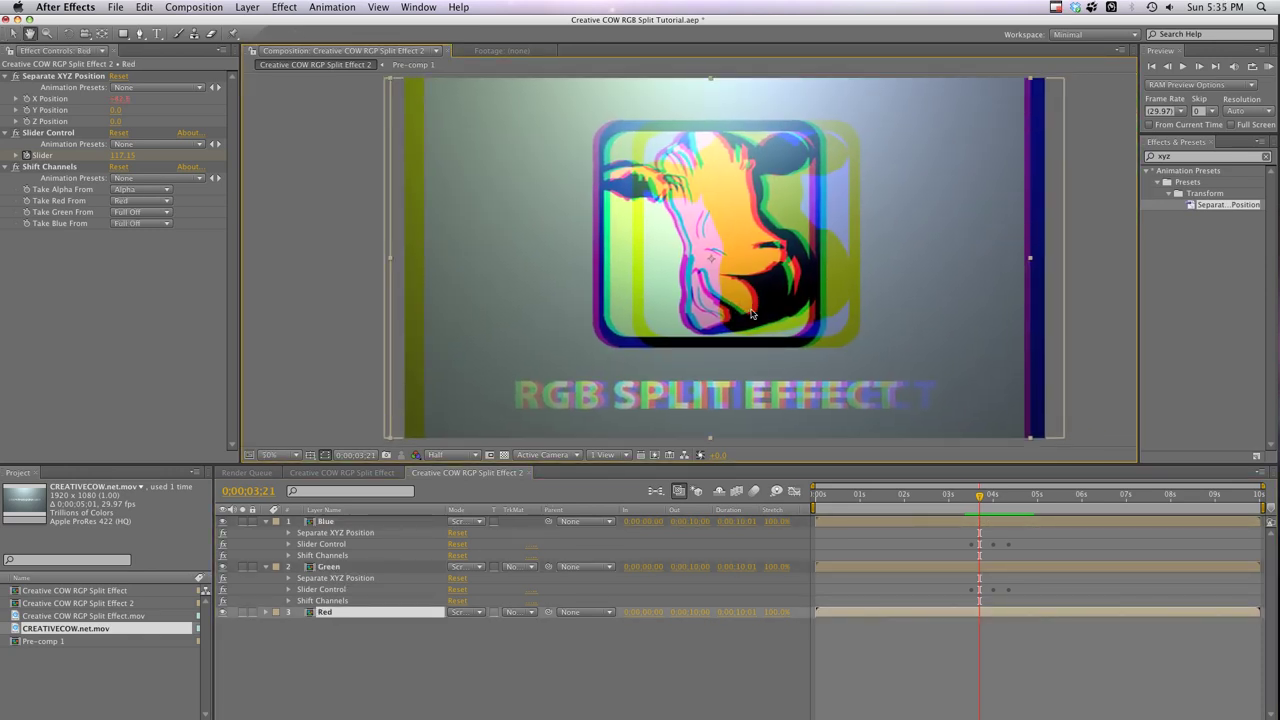
pyautogui.click(283, 7)
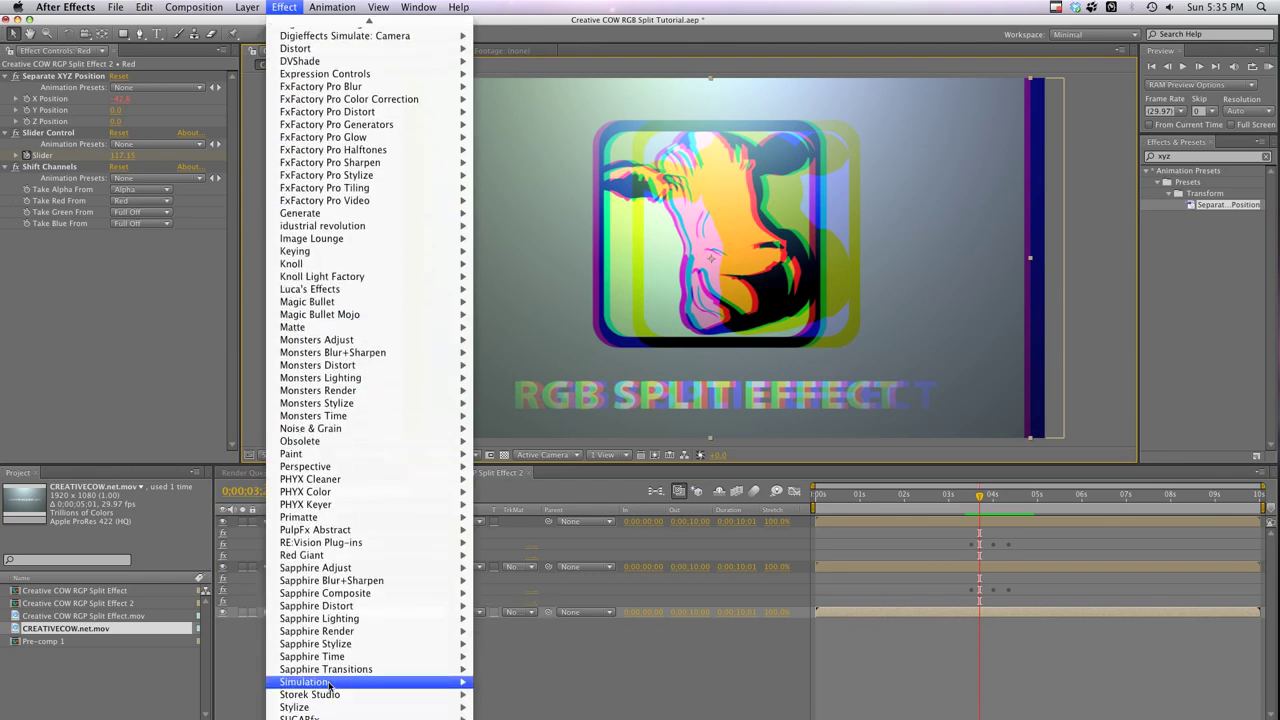
pyautogui.moveTo(400, 708)
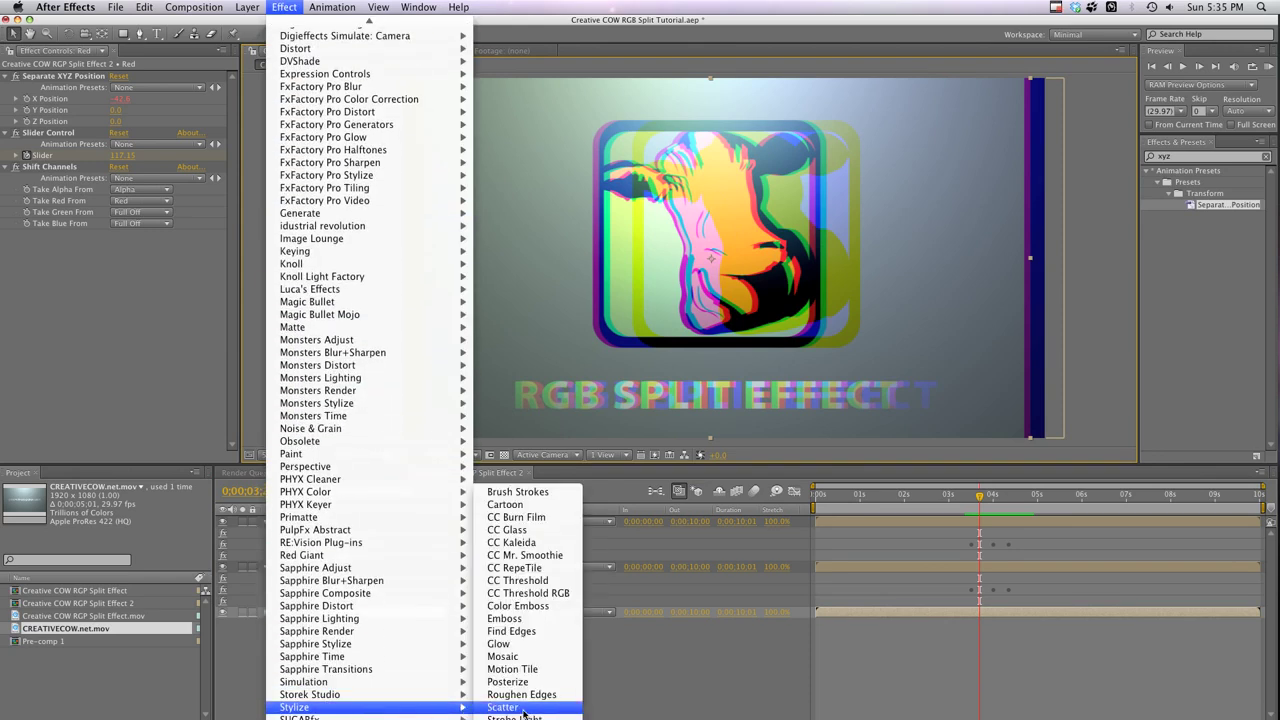
pyautogui.click(553, 669)
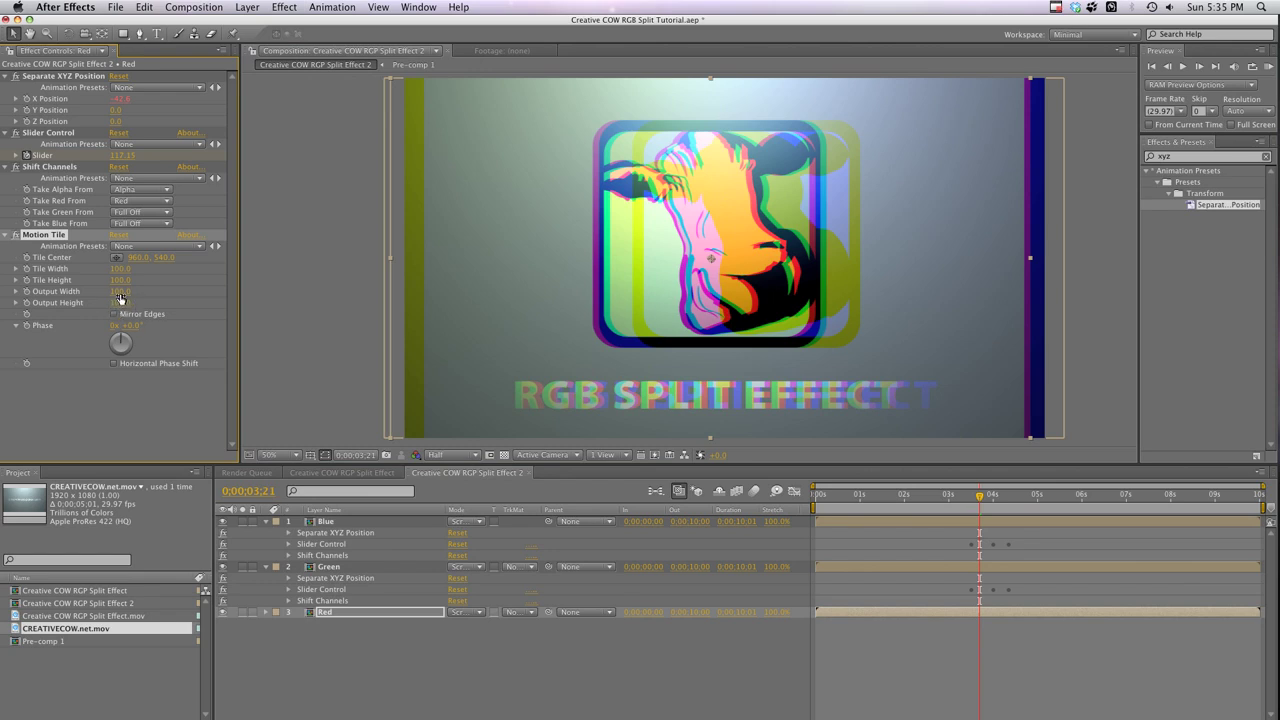
pyautogui.click(120, 292)
pyautogui.write('400')
pyautogui.press('Return')
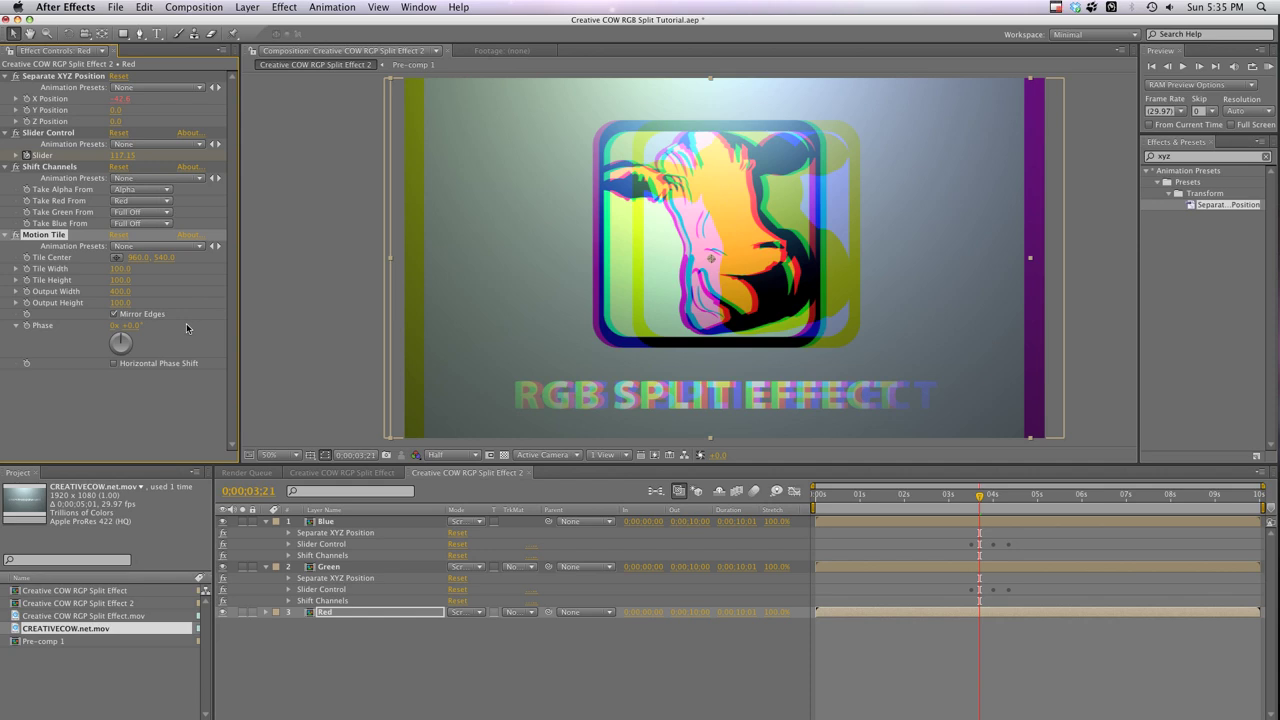
# Copy Red's Motion Tile effect and paste it onto the Green and Blue layers
pyautogui.click(343, 635)
pyautogui.click(337, 619)
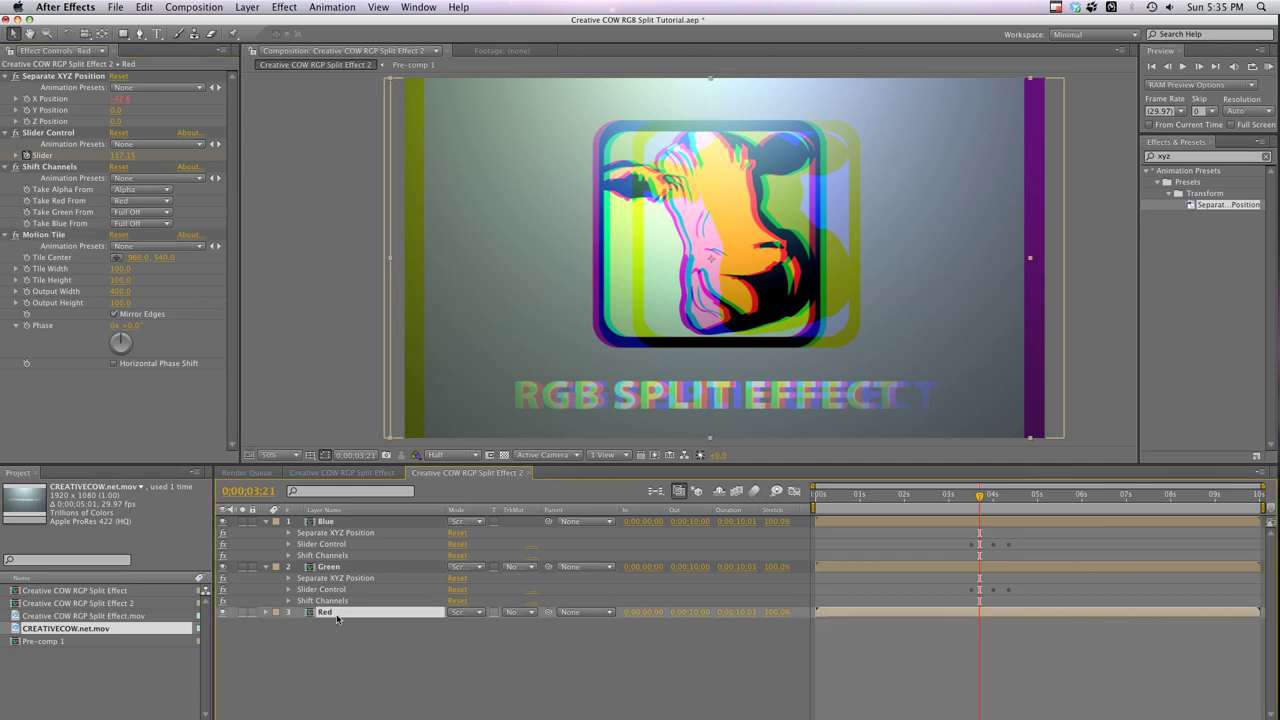
pyautogui.press('e')
pyautogui.click(310, 657)
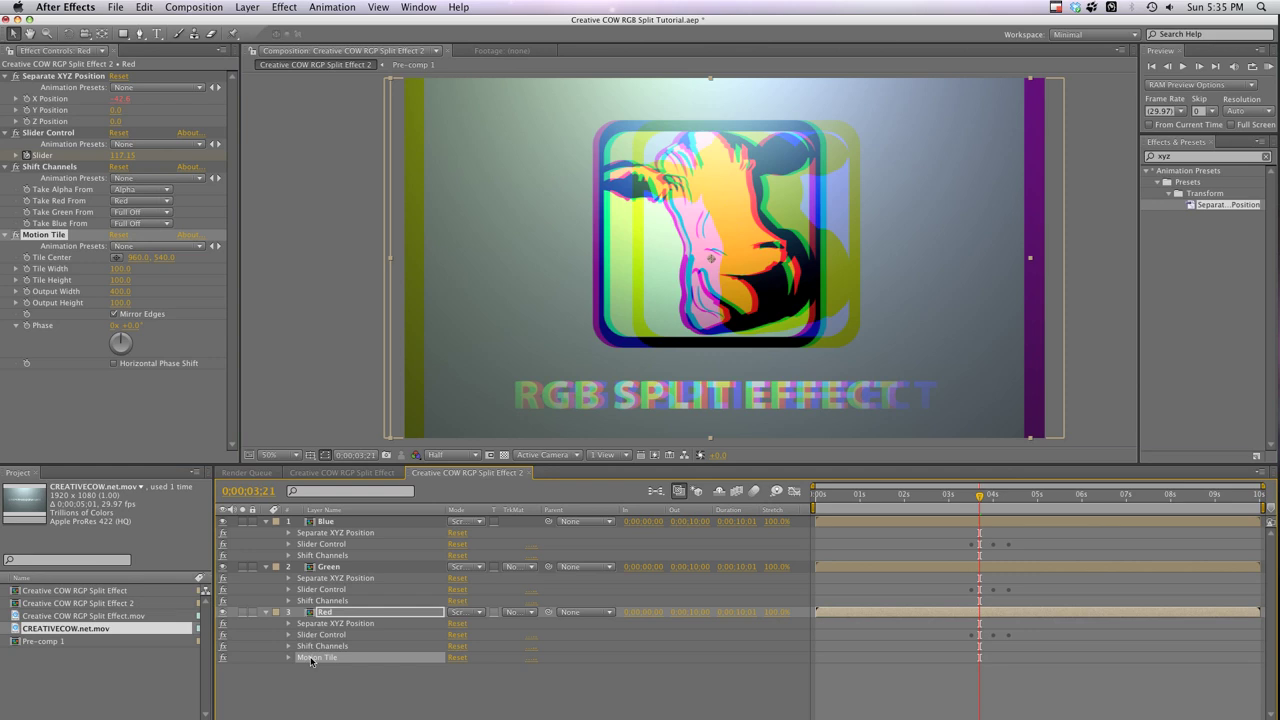
pyautogui.click(325, 568)
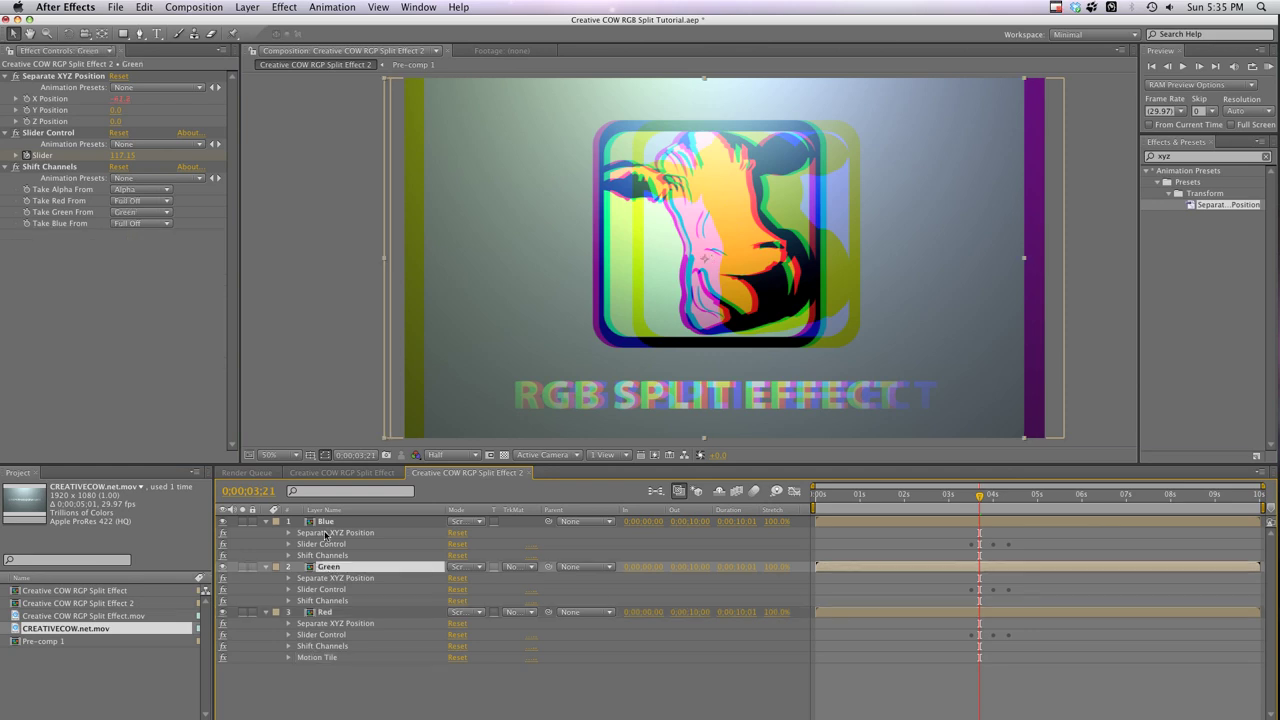
pyautogui.keyDown('shift'); pyautogui.click(327, 522); pyautogui.keyUp('shift')
pyautogui.press('super+v')
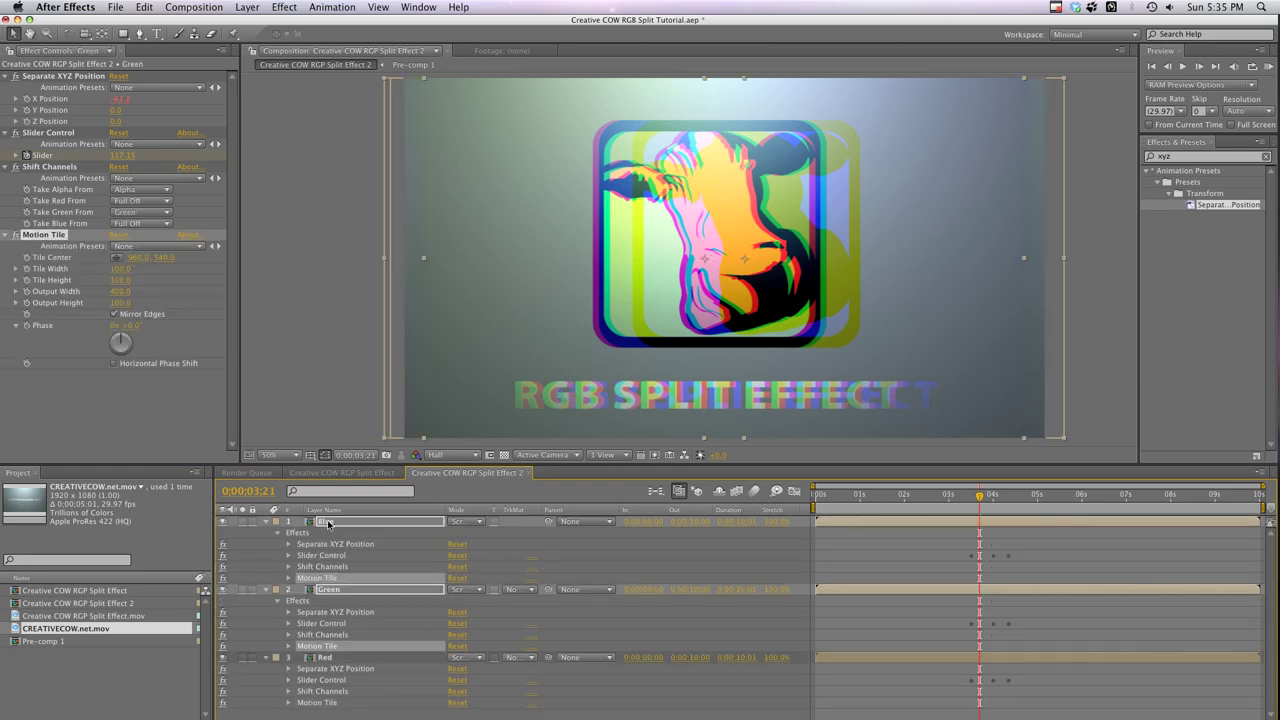
# Zoom in along the left frame edge to confirm the coloured bars are gone, then zoom out
pyautogui.press('.')
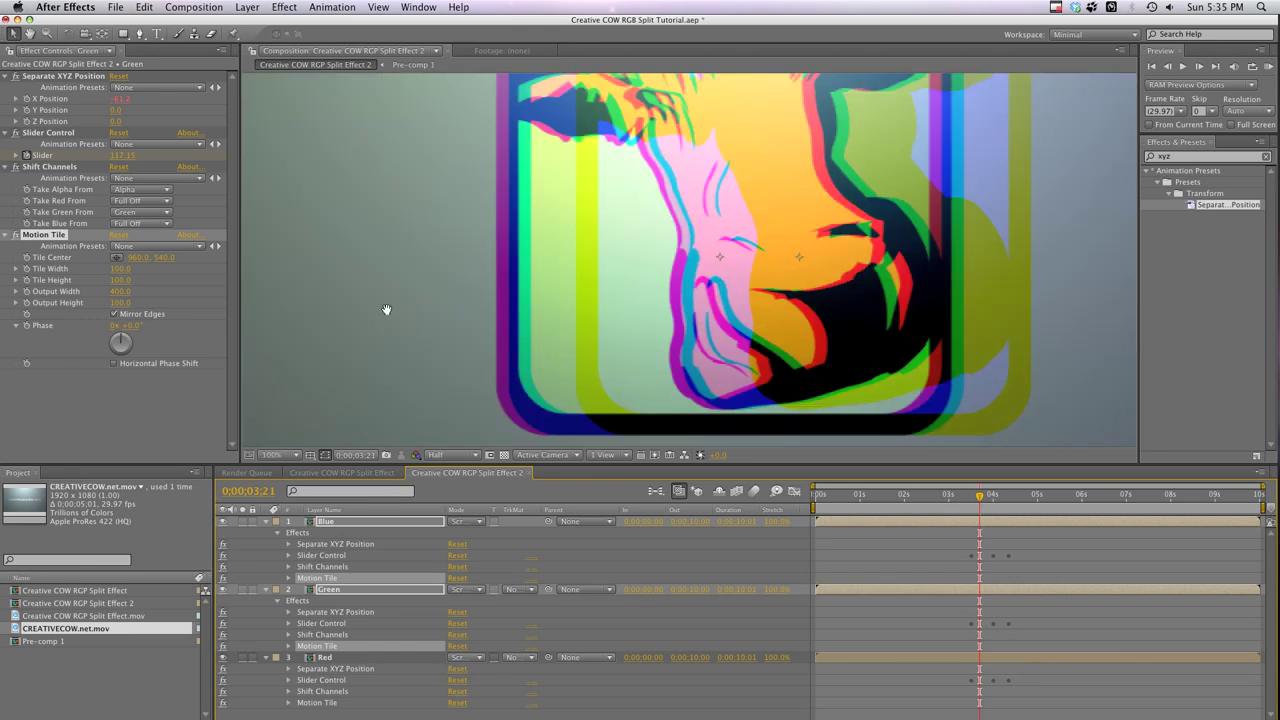
pyautogui.moveTo(386, 303); pyautogui.dragTo(729, 294)
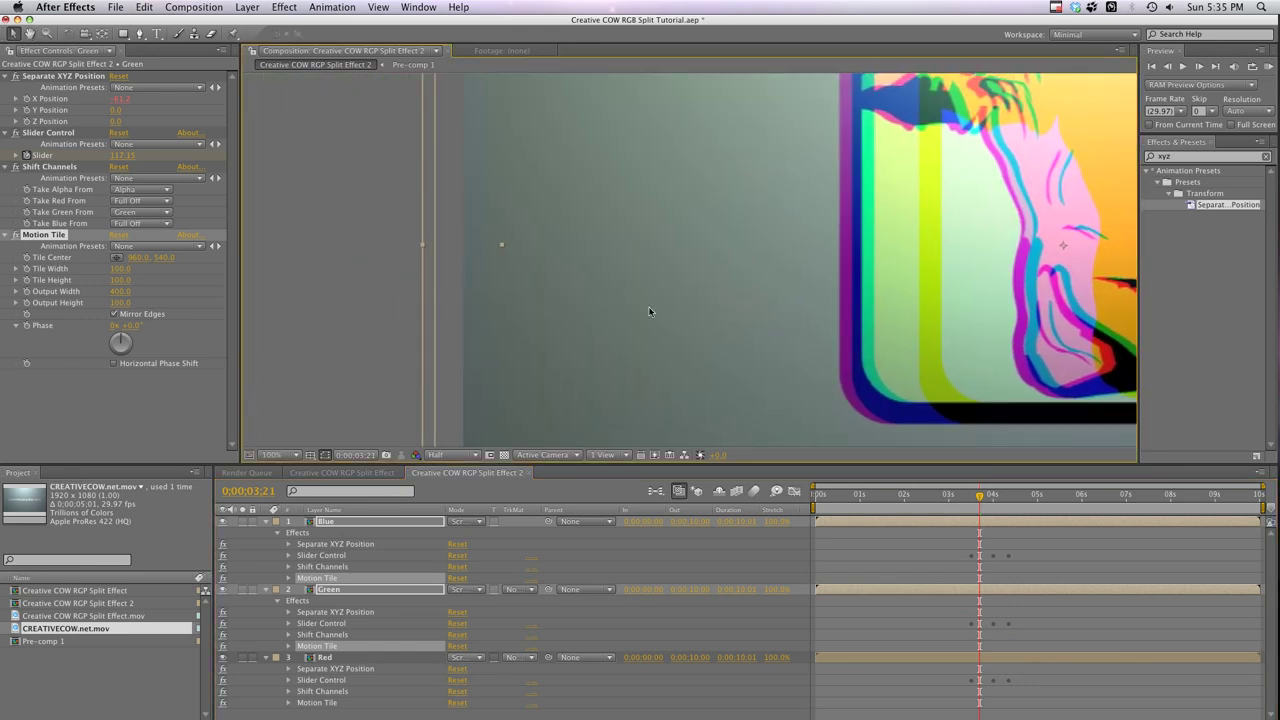
pyautogui.press(',')
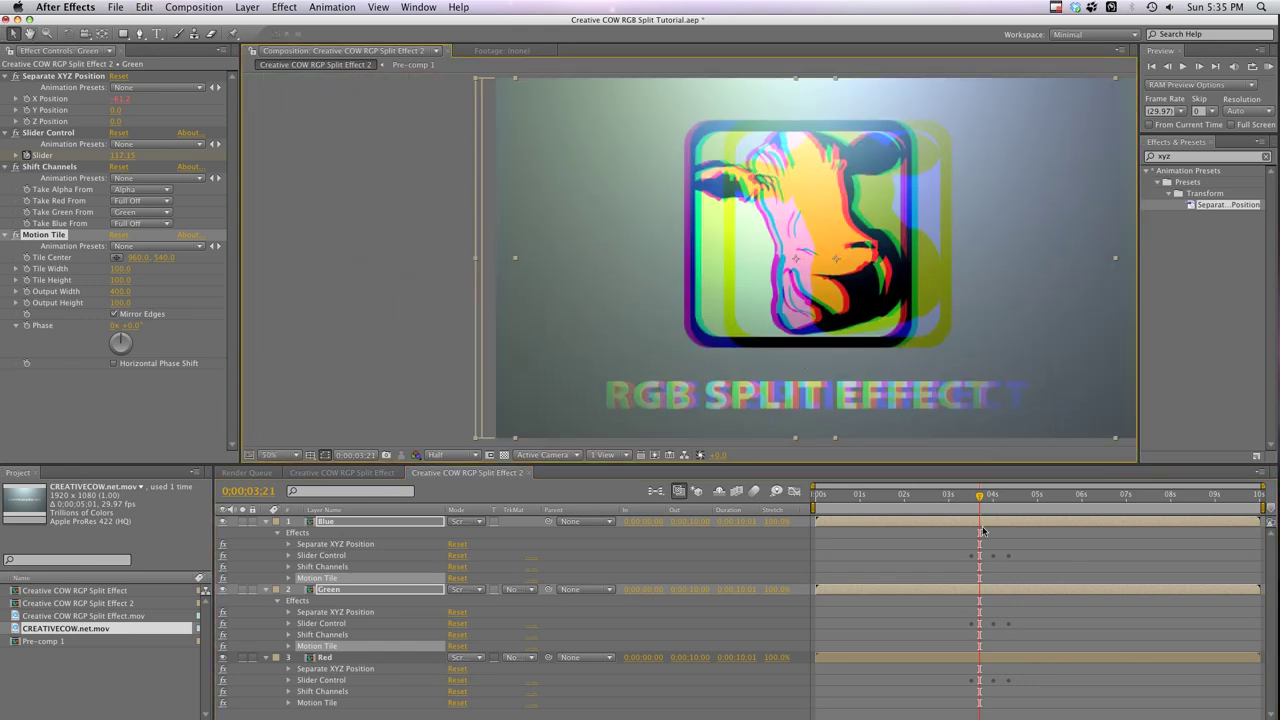
# Set the work area from 3;00 to 4;28, save the project, and run a RAM preview
pyautogui.click(952, 499)
pyautogui.press('b')
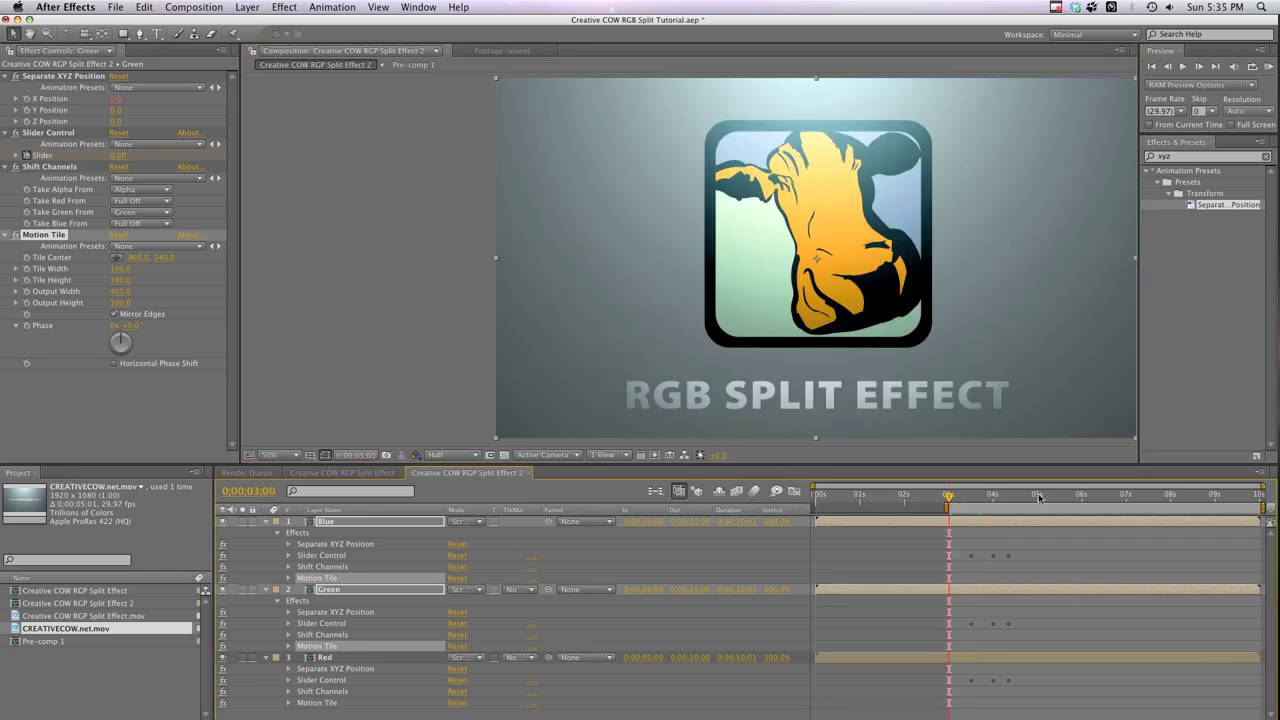
pyautogui.click(1036, 497)
pyautogui.press('n')
pyautogui.press('super+s')
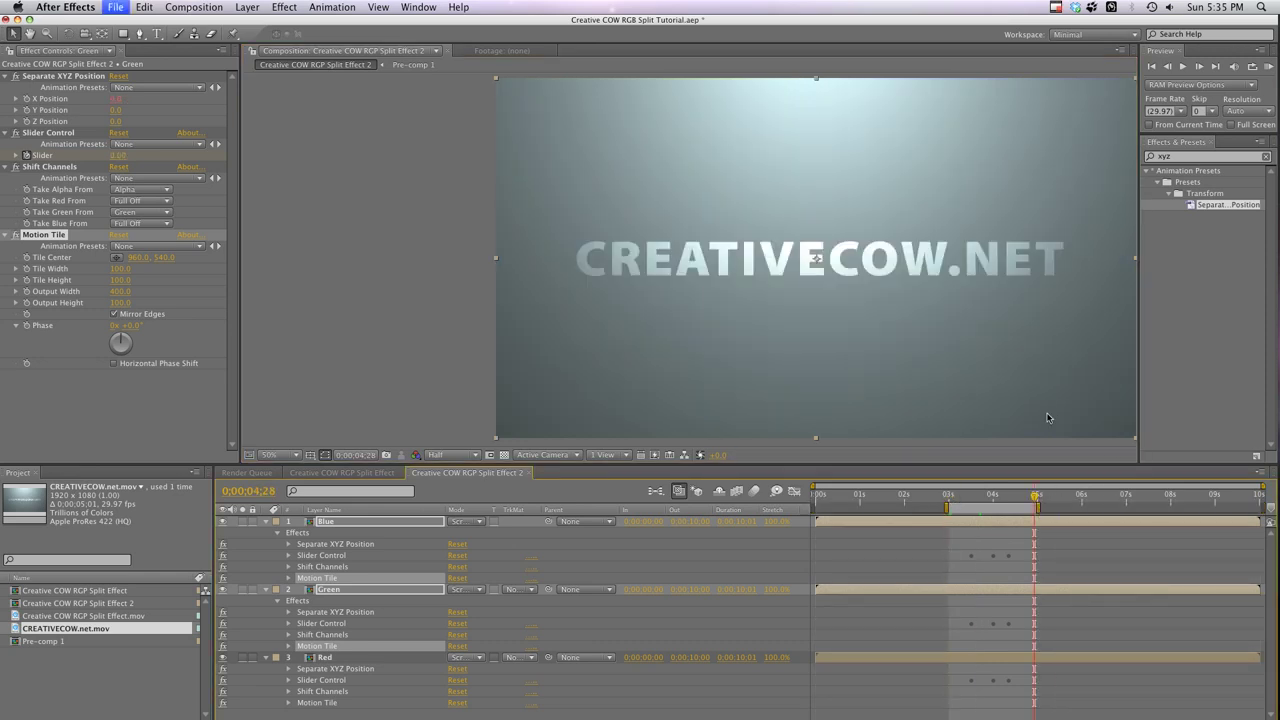
pyautogui.click(1267, 67)
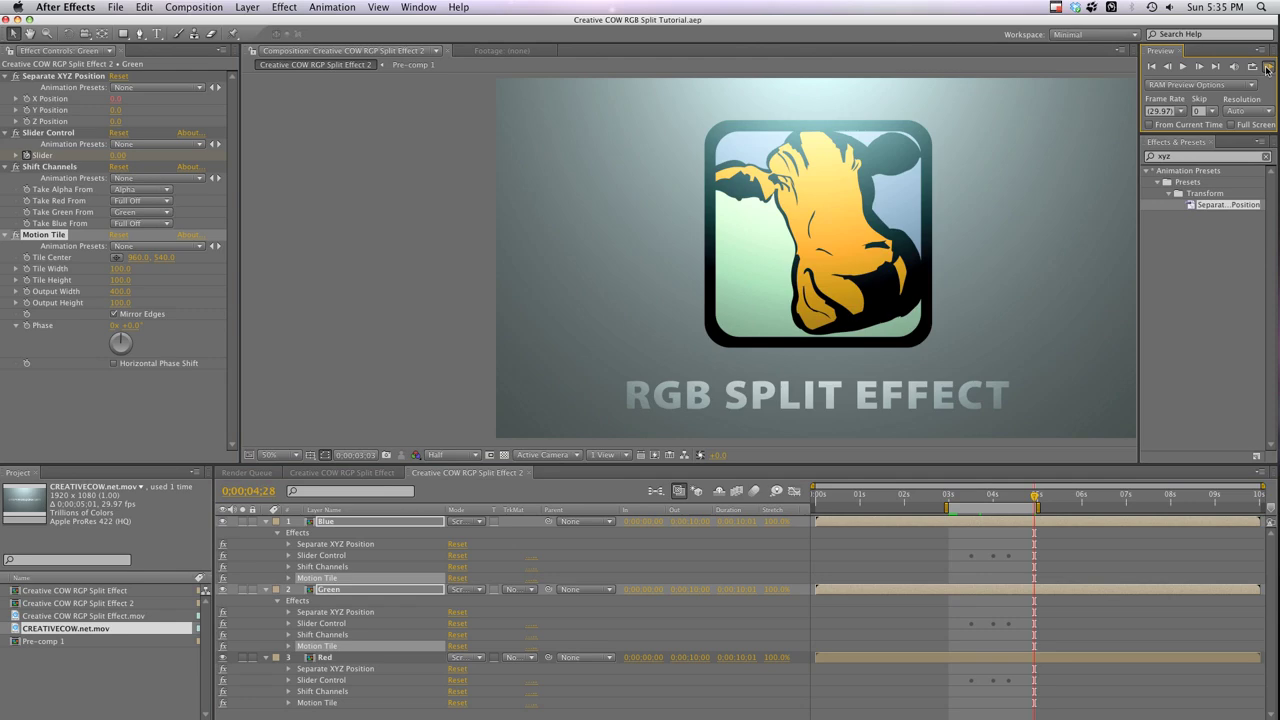